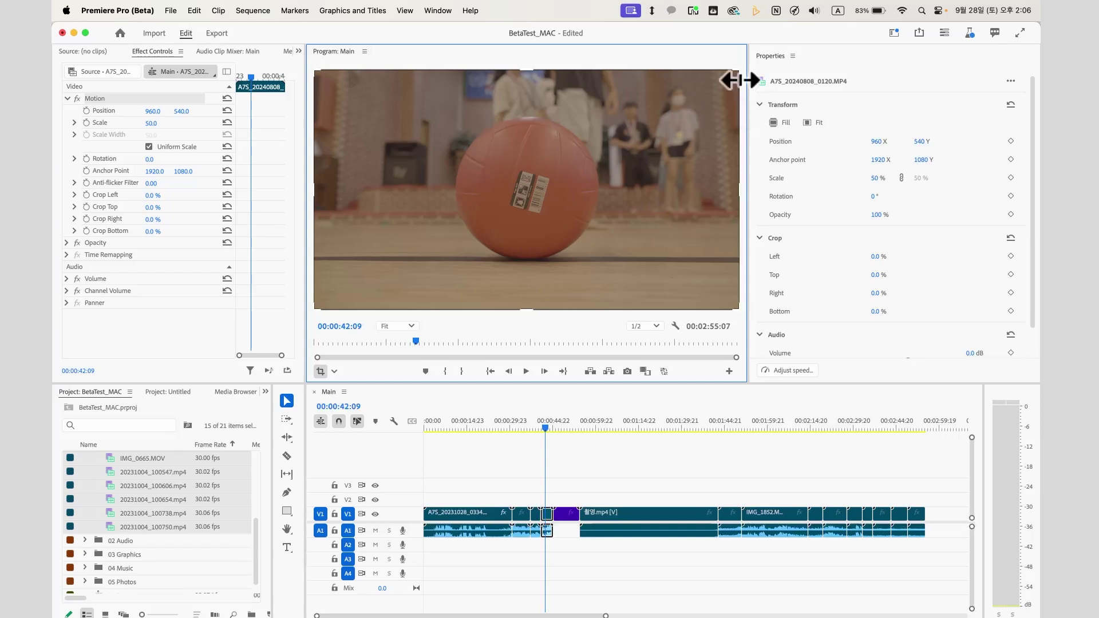
Crop the ball clip in the Program monitor, about 16.9% off its top and 32.3% off its right, and crop in its lower-left corner.
drag(739, 71, 621, 110)
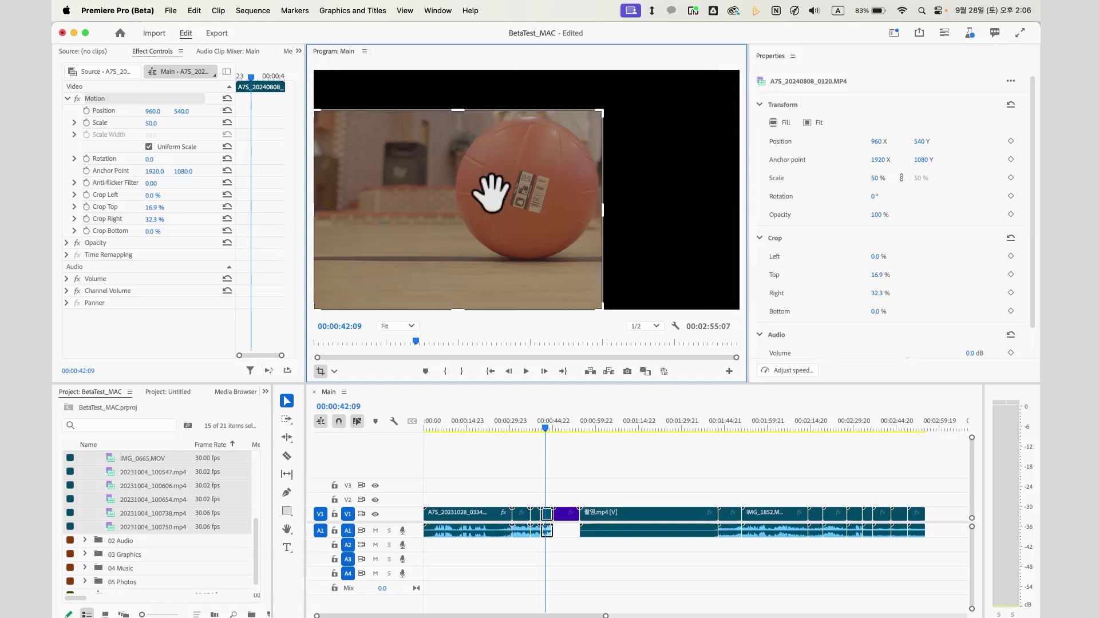
drag(316, 309, 446, 269)
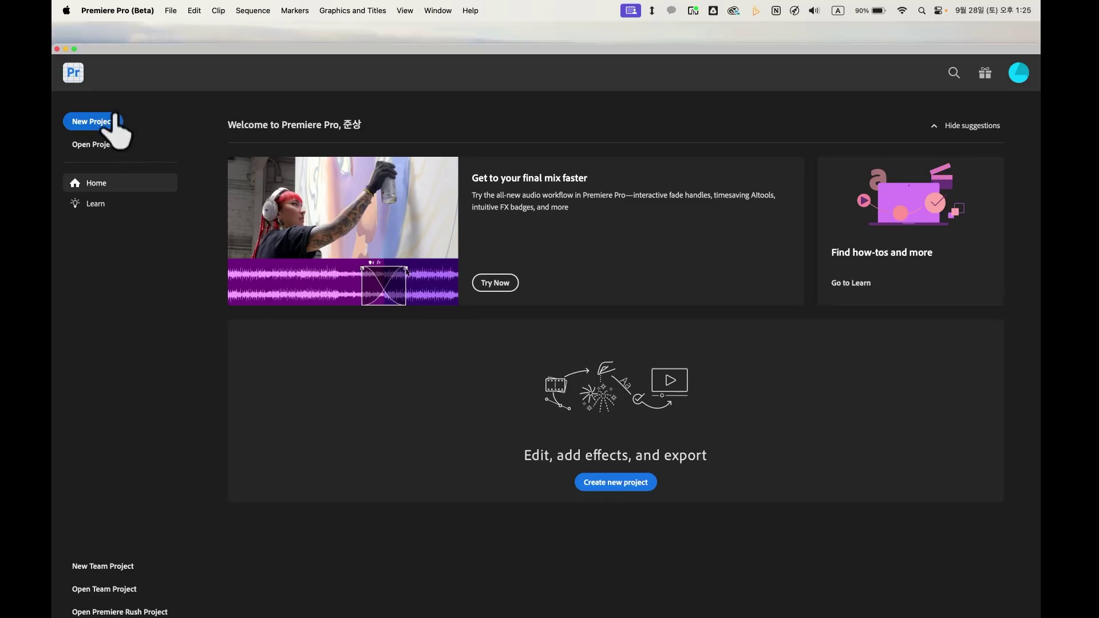
Create a new project named Untitled with Skip import mode enabled.
click(109, 132)
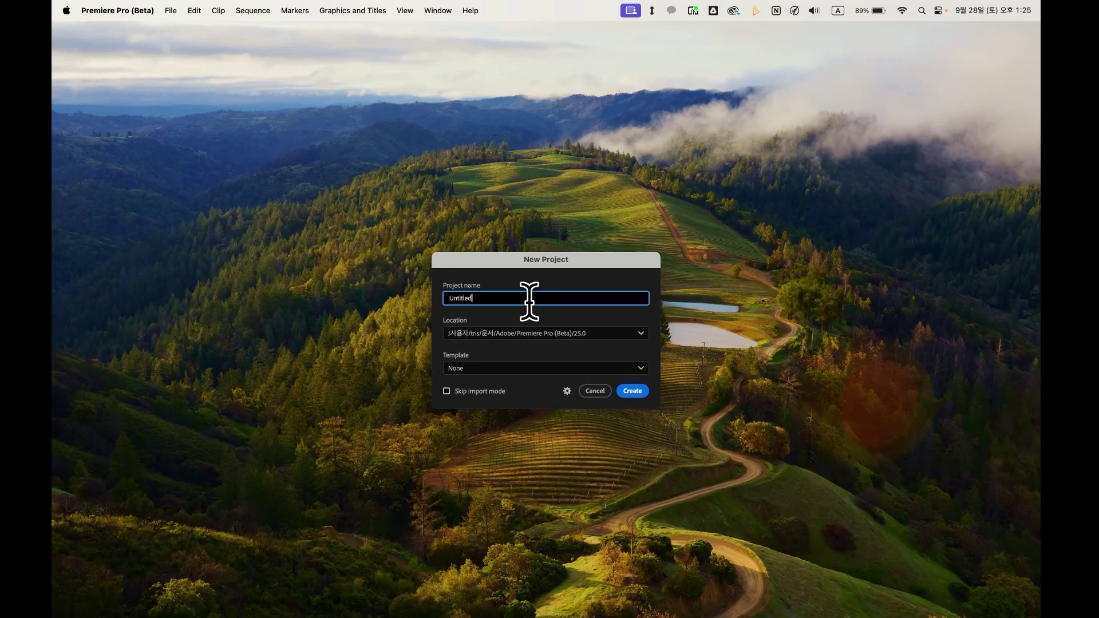
click(447, 392)
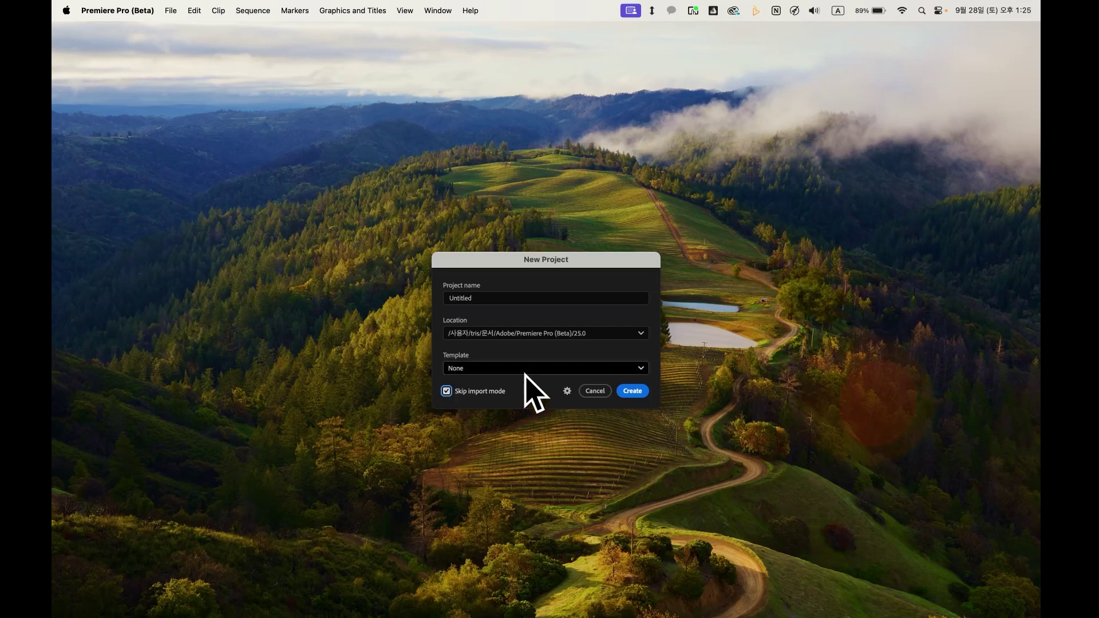
click(633, 391)
Set the Color Theme to Light in the Appearance preferences.
click(135, 10)
mouse_move(158, 51)
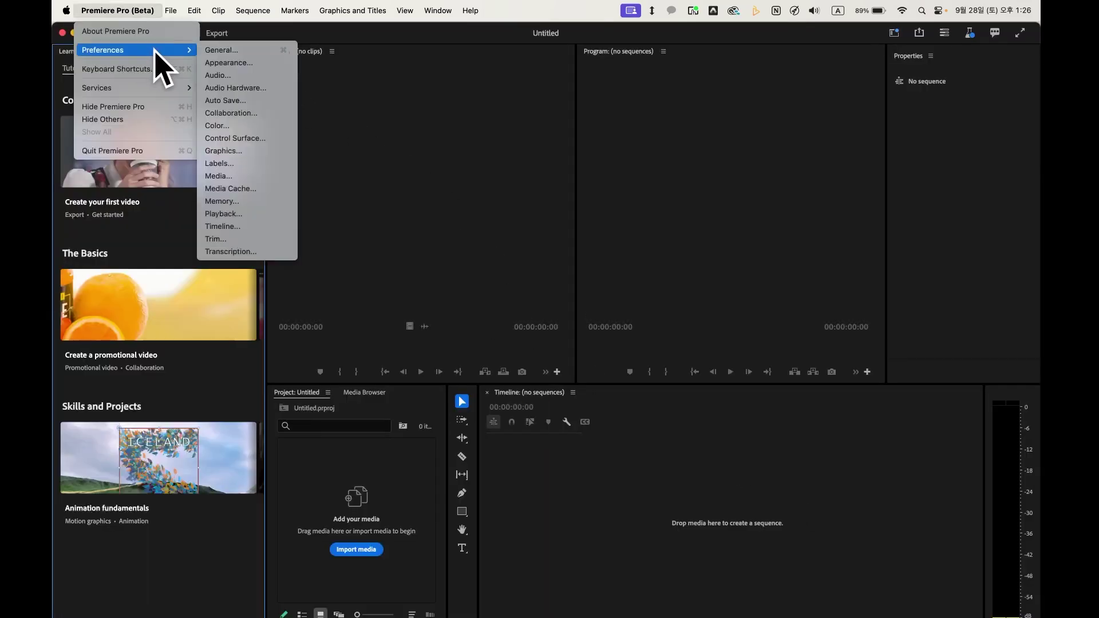
click(258, 63)
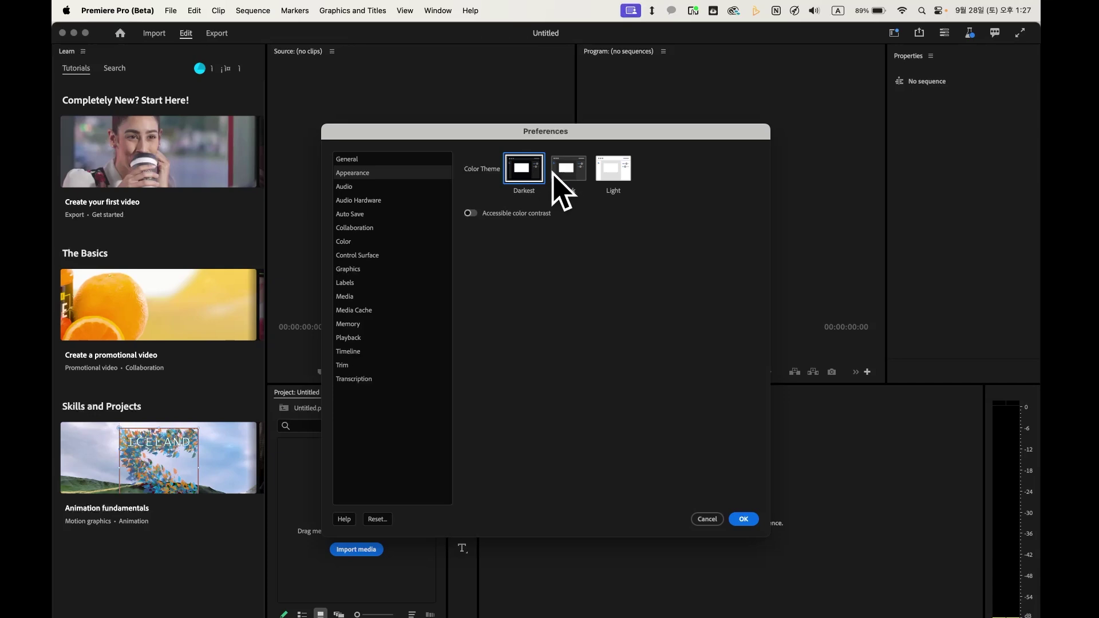
click(775, 275)
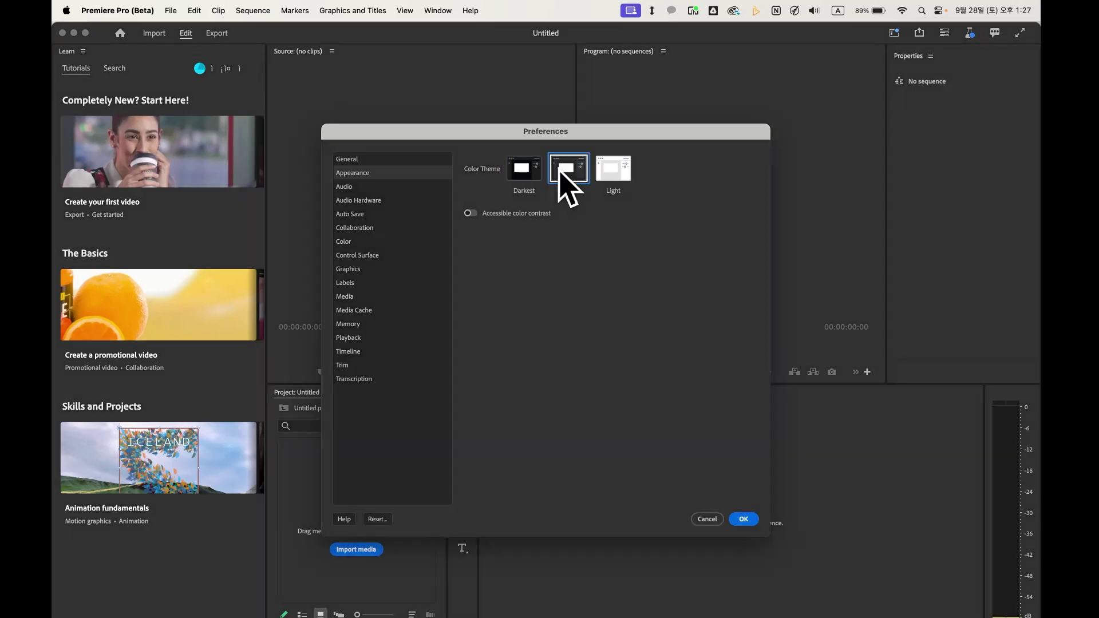
click(624, 178)
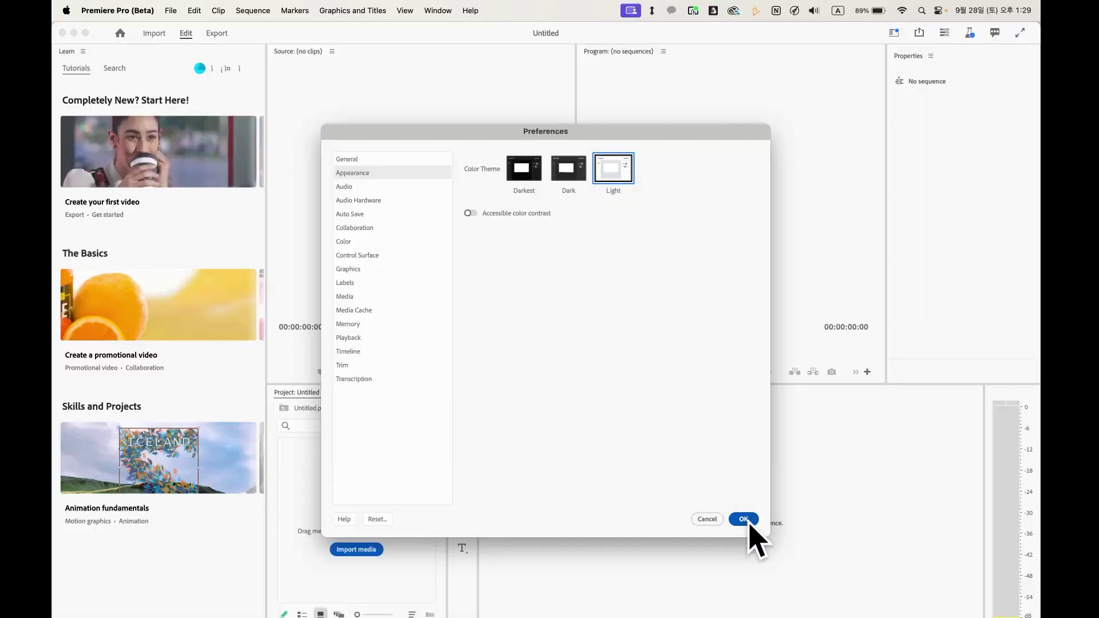
click(744, 519)
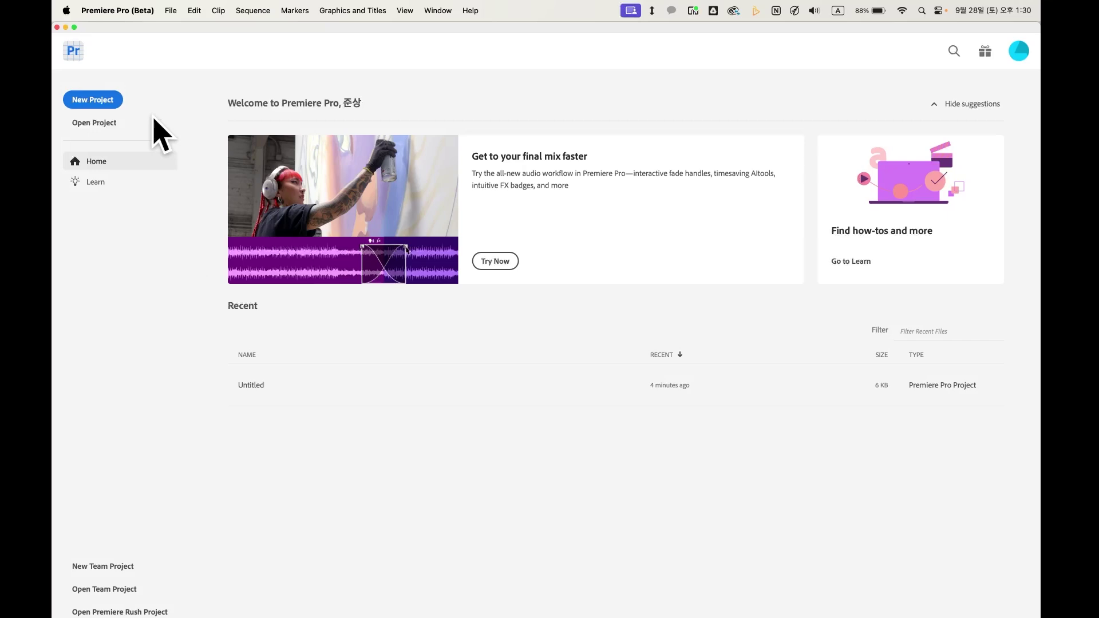
Start a new project named BetaTest_MAC and choose a Google Drive folder as its location.
click(96, 101)
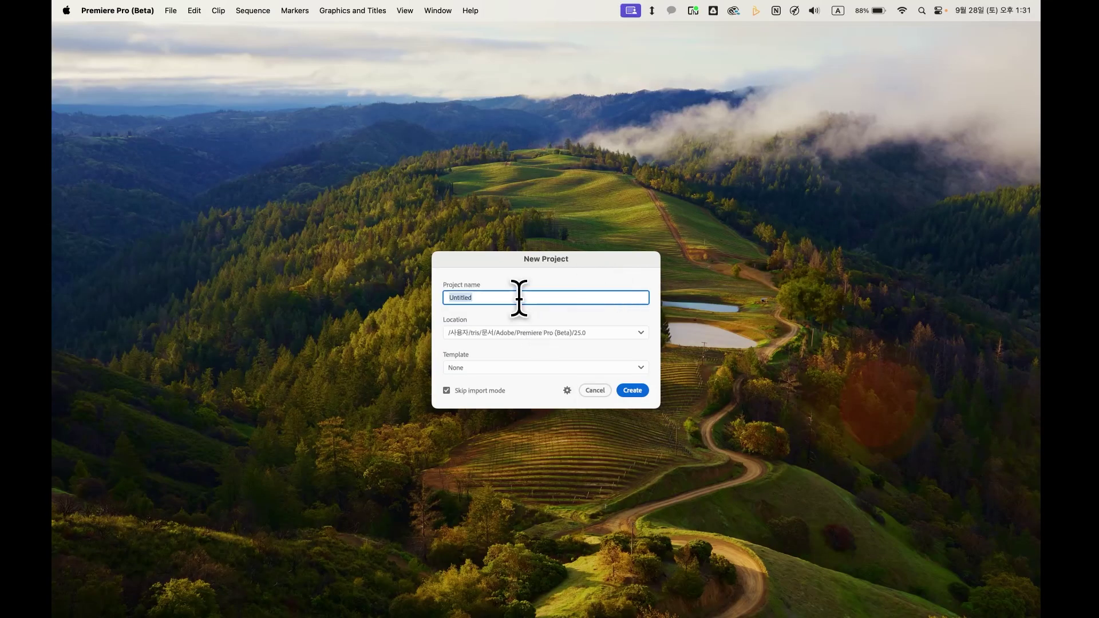
text(B)
click(515, 332)
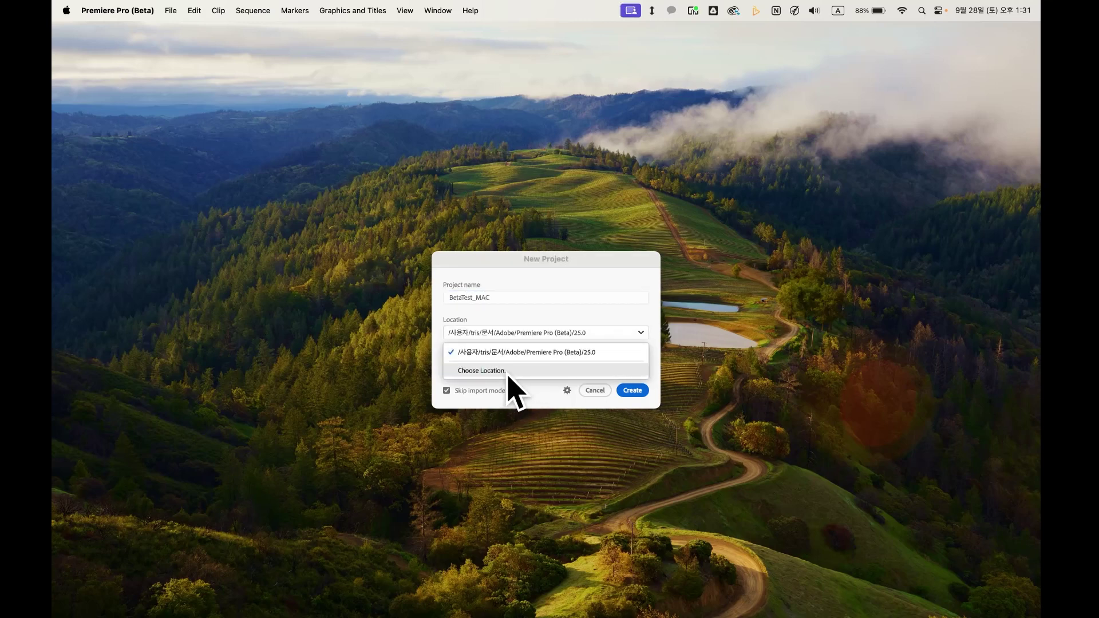
click(508, 372)
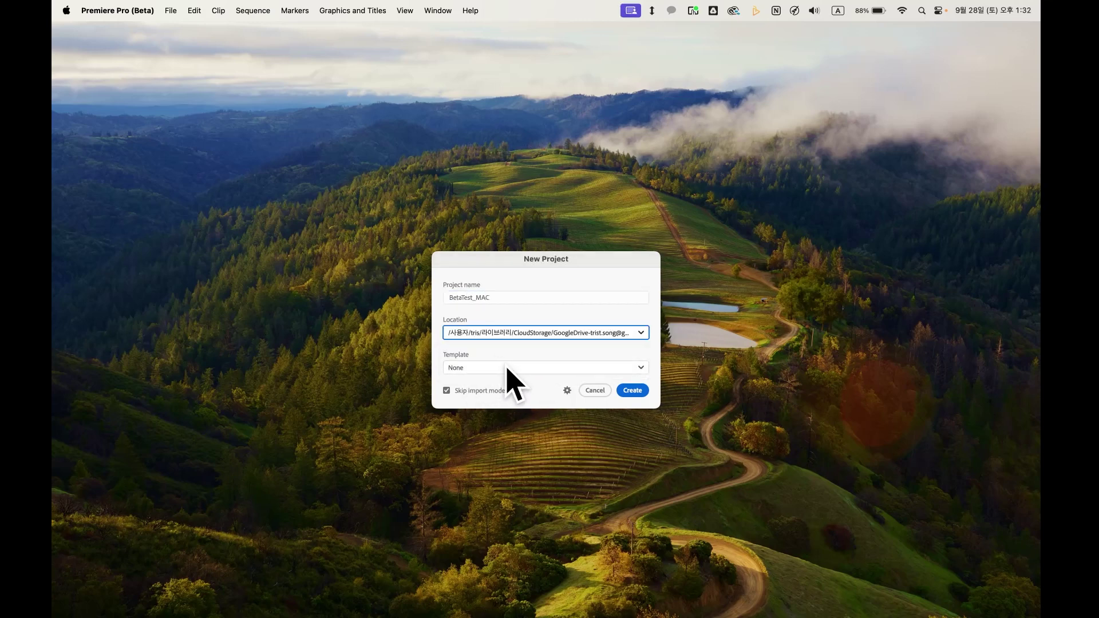
Set the new project's template to Standard Template Project.prproj.
click(507, 369)
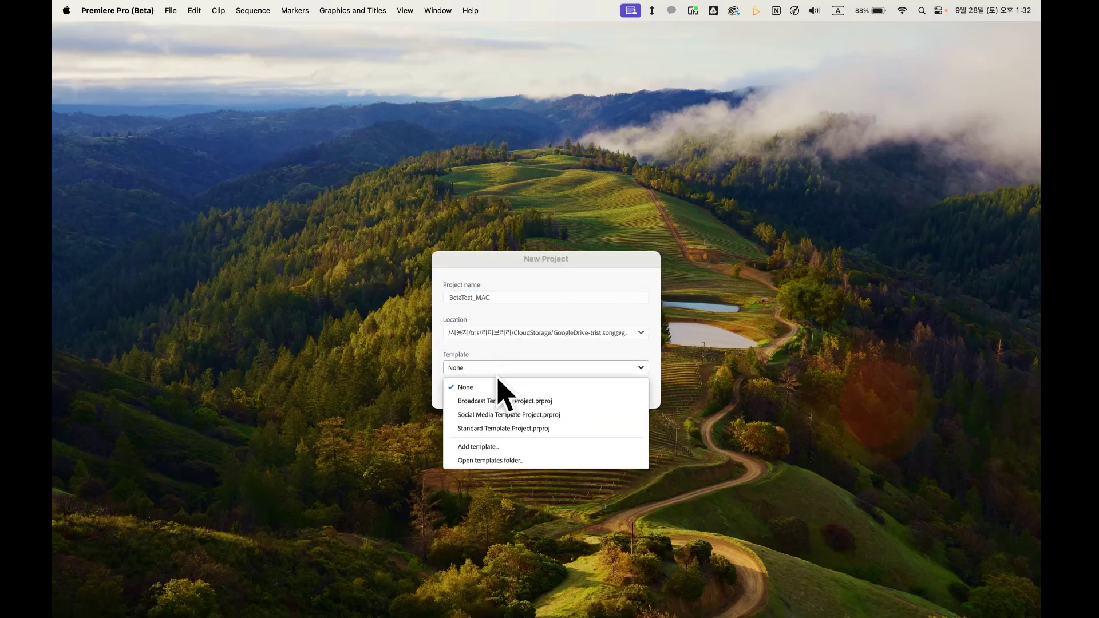
click(572, 388)
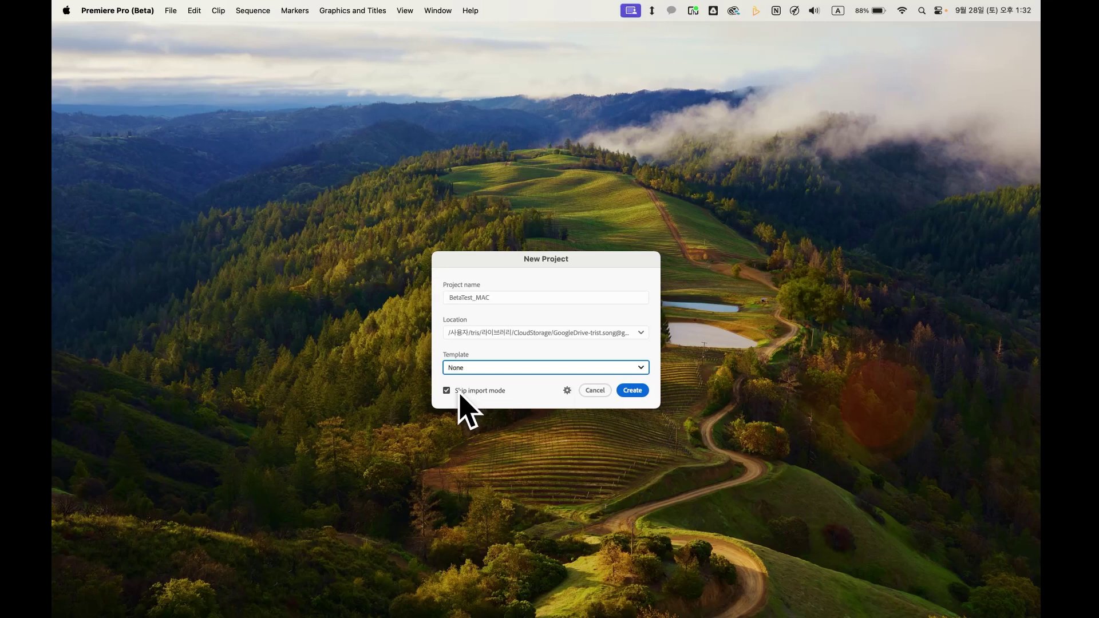
key(space)
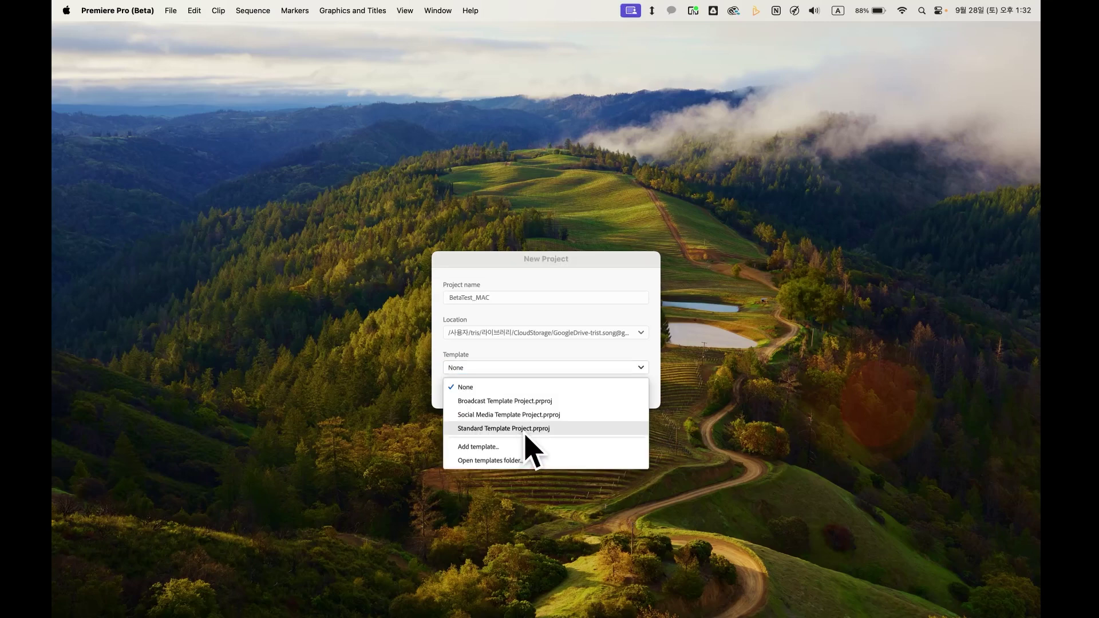
click(525, 430)
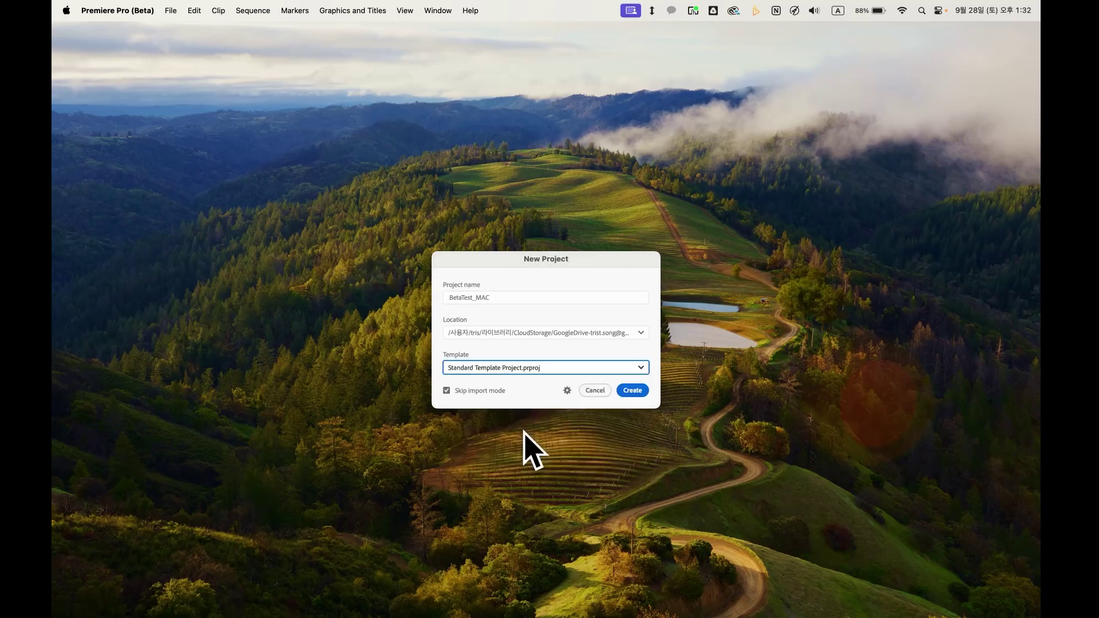
Turn off Skip import mode and create the project so that it opens in Import mode.
click(455, 392)
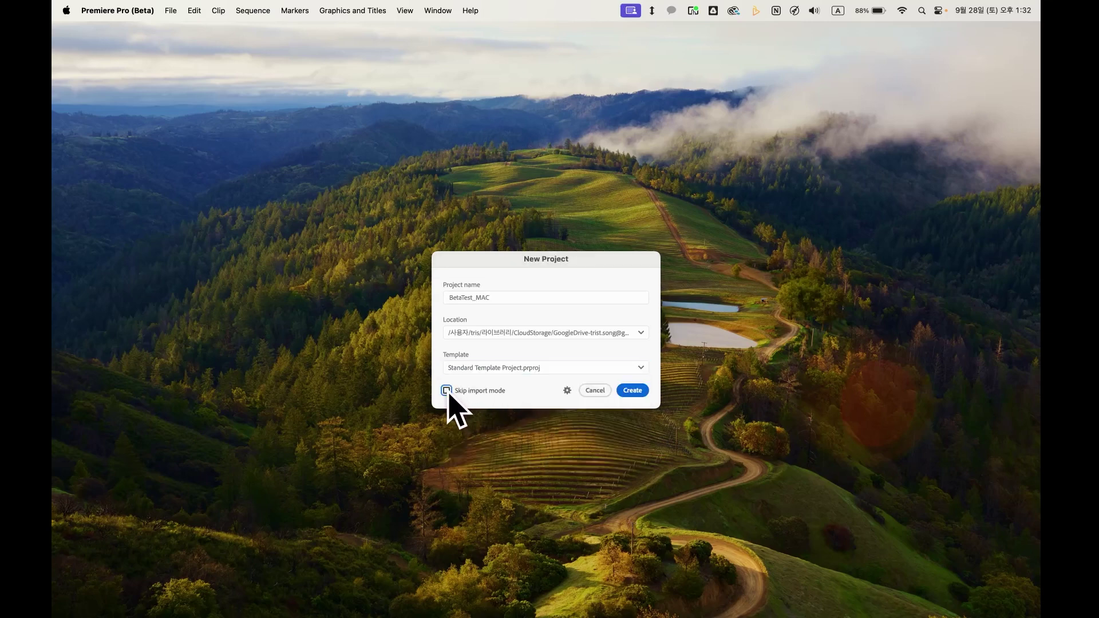
click(632, 392)
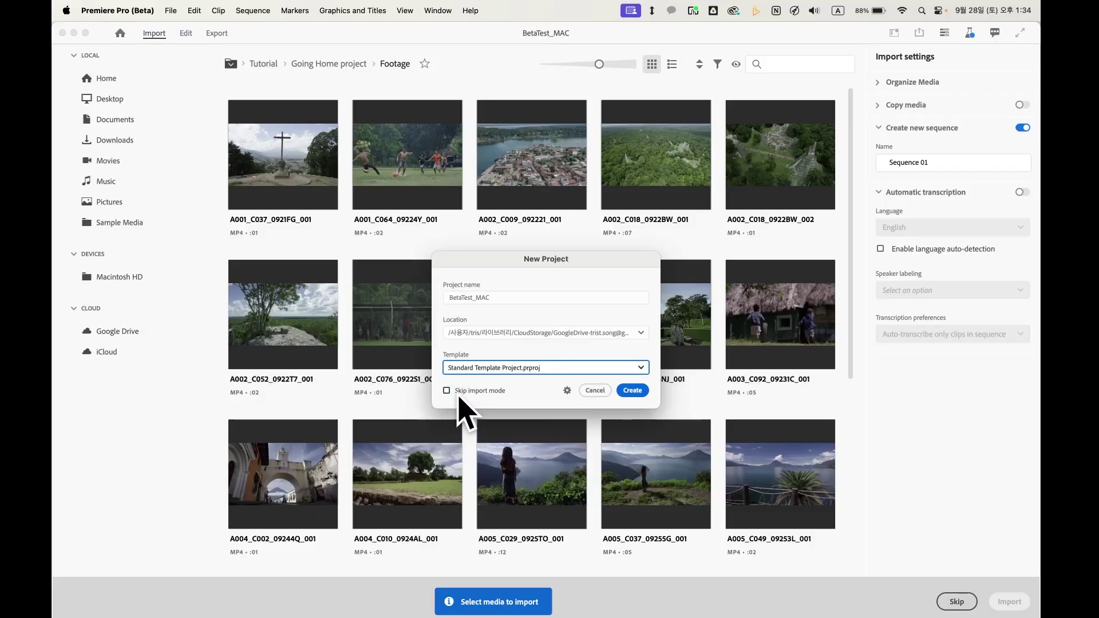
Turn on Skip import mode and create the BetaTest_MAC project from the standard template.
click(447, 391)
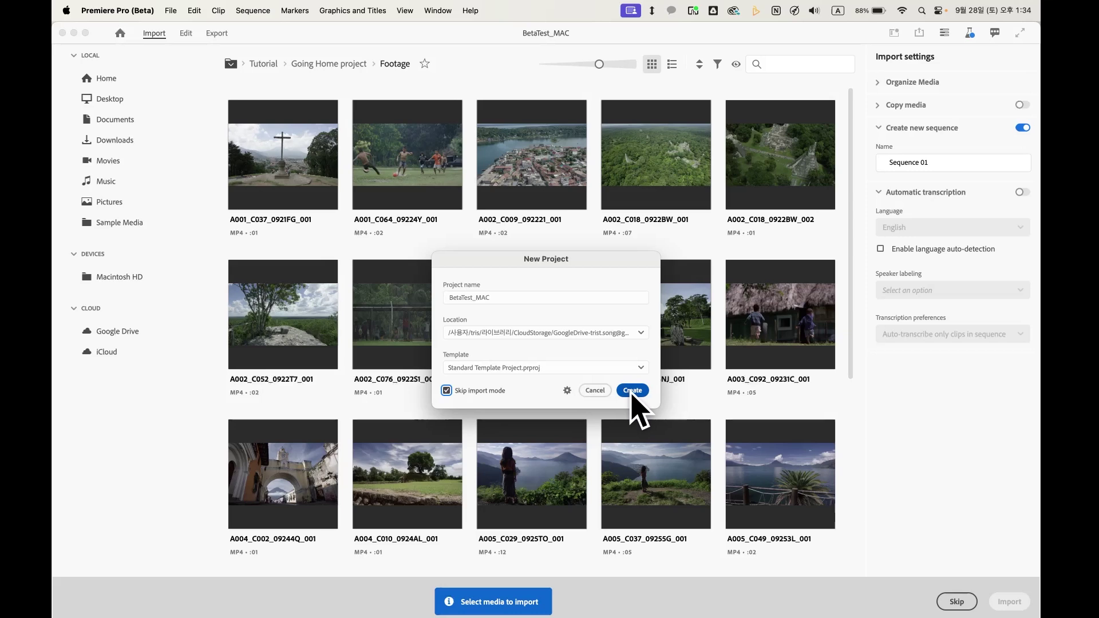
click(632, 390)
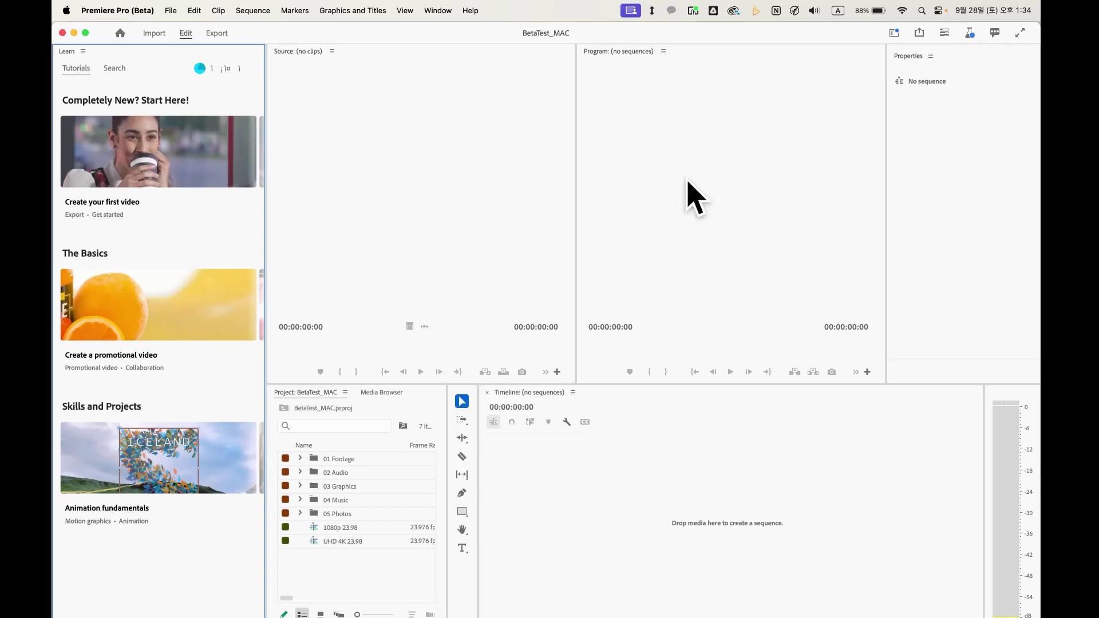
Switch to the Editing workspace and narrow the Source monitor to give the Program monitor more room.
click(896, 35)
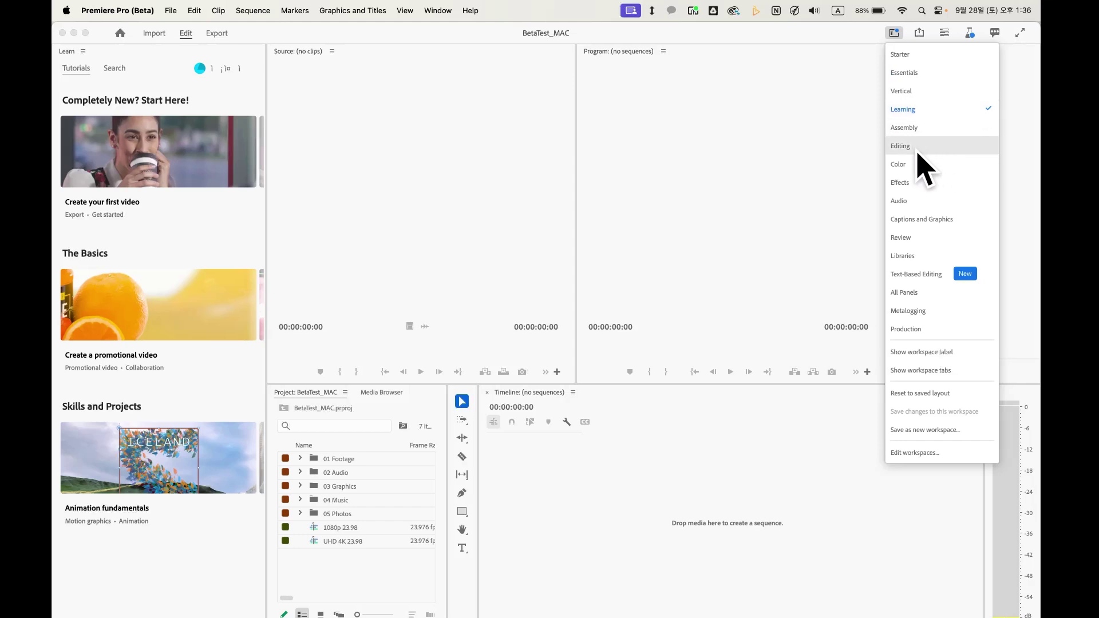
click(901, 146)
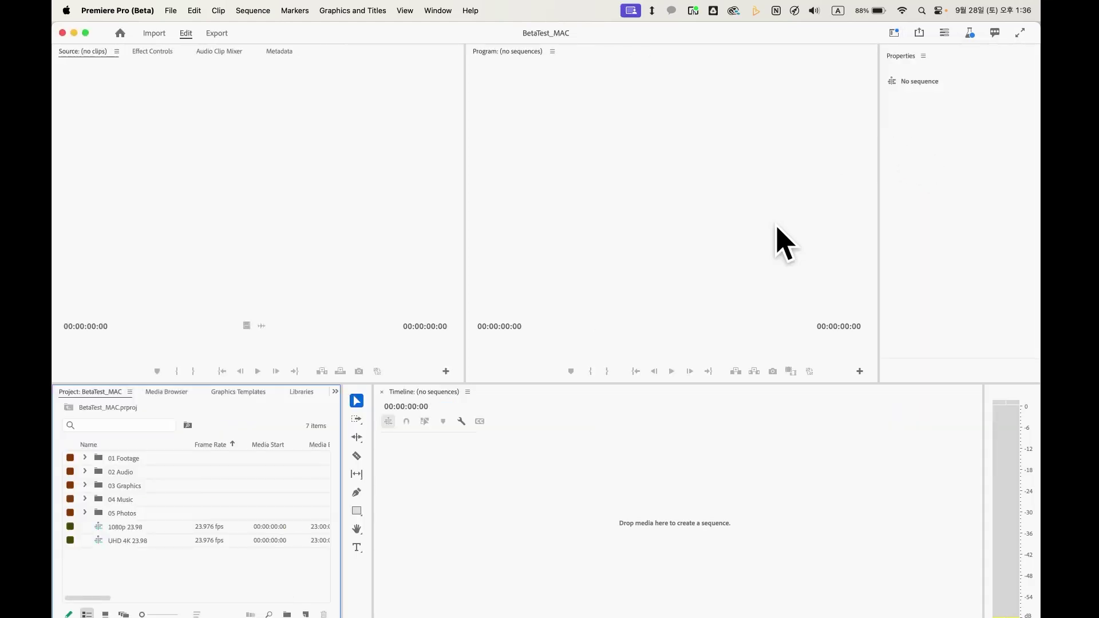
drag(465, 149, 277, 269)
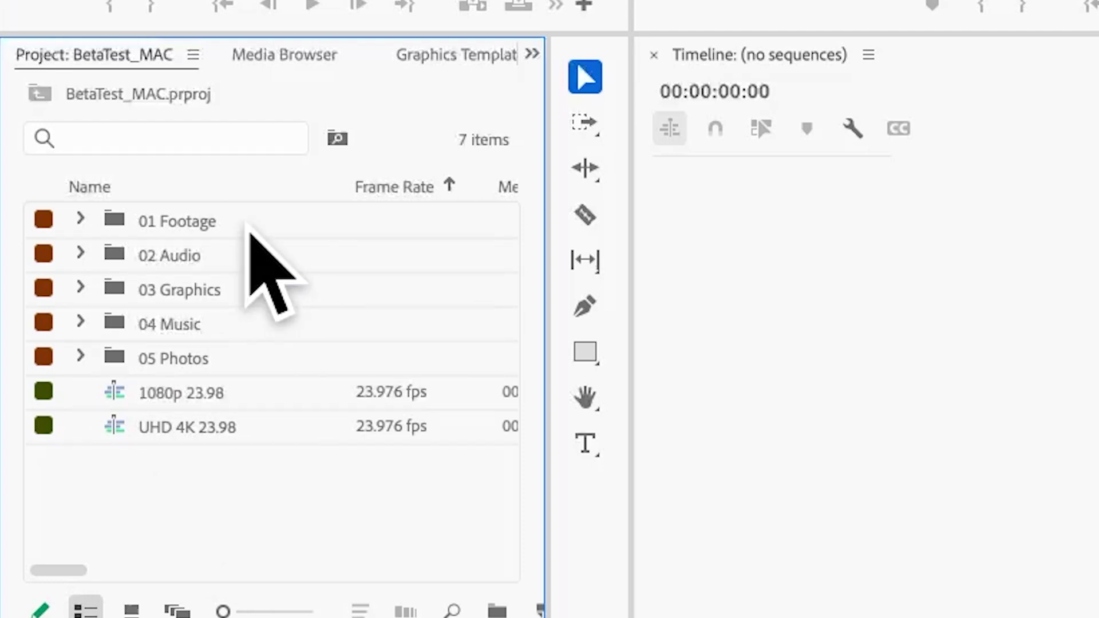
Look over the template's bins from 01 Footage to 04 Music, open the 01 Footage bin and return to the project root.
click(252, 228)
click(266, 264)
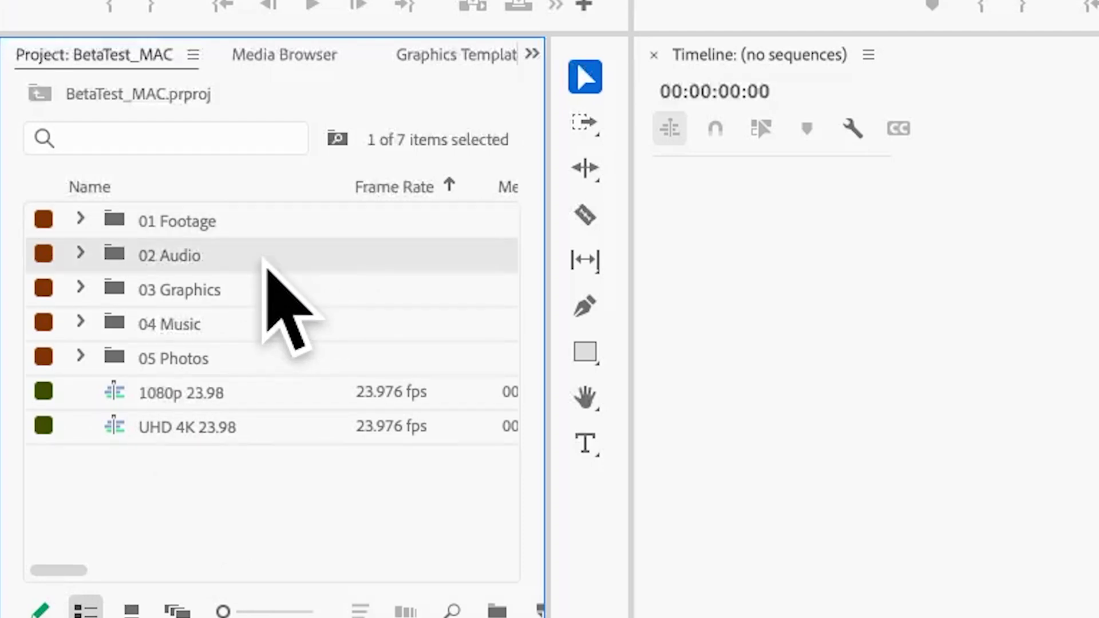
click(248, 297)
click(243, 327)
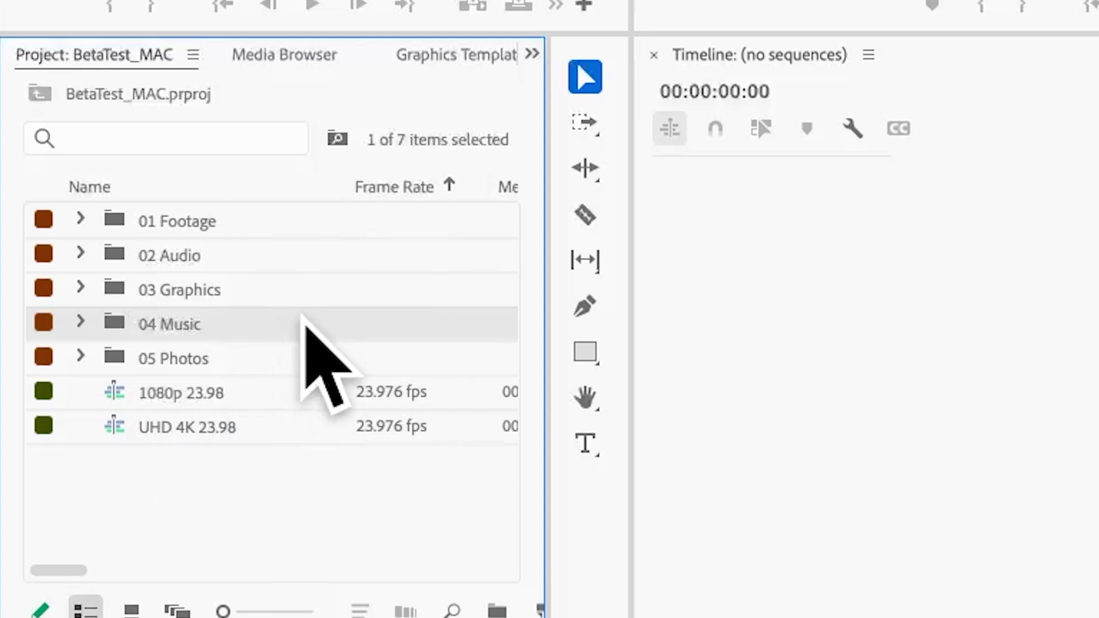
double_click(223, 224)
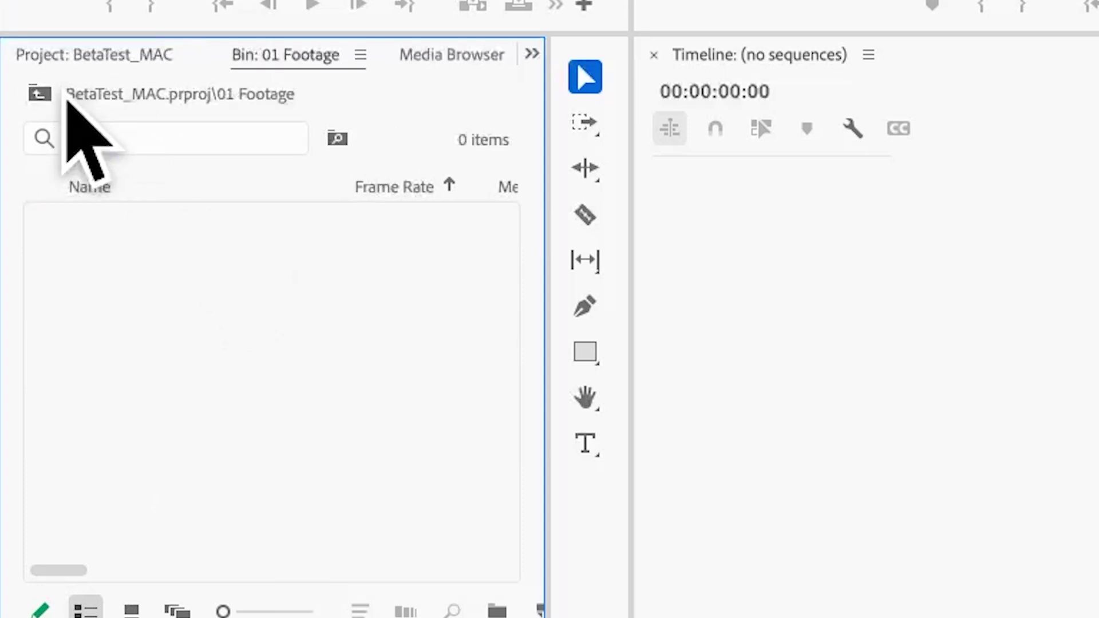
click(40, 94)
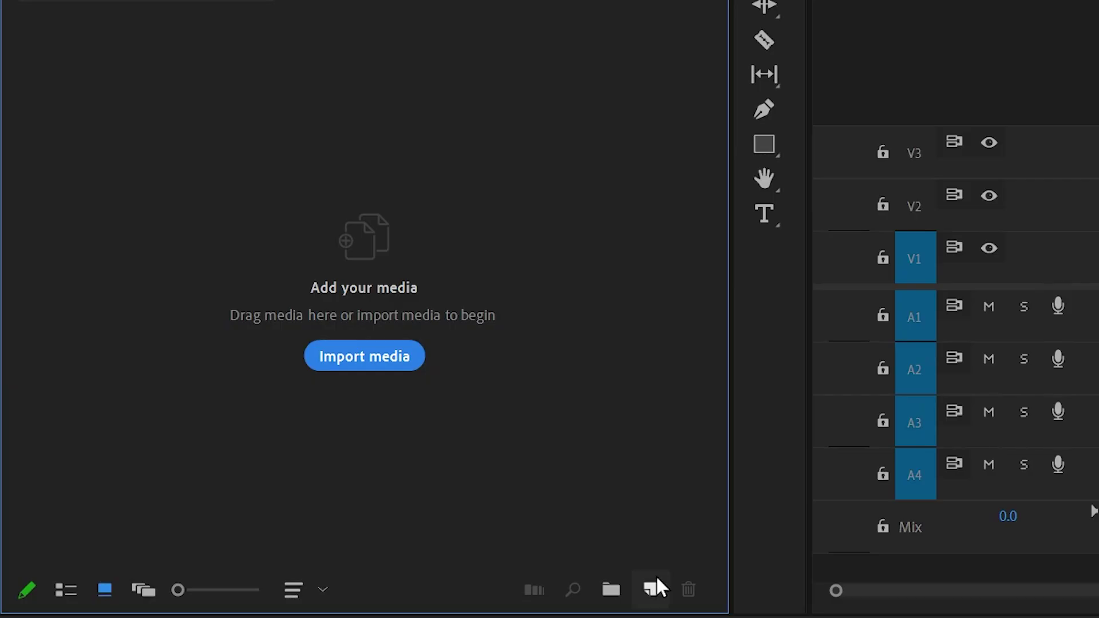
Start creating a new sequence in the empty project.
click(652, 587)
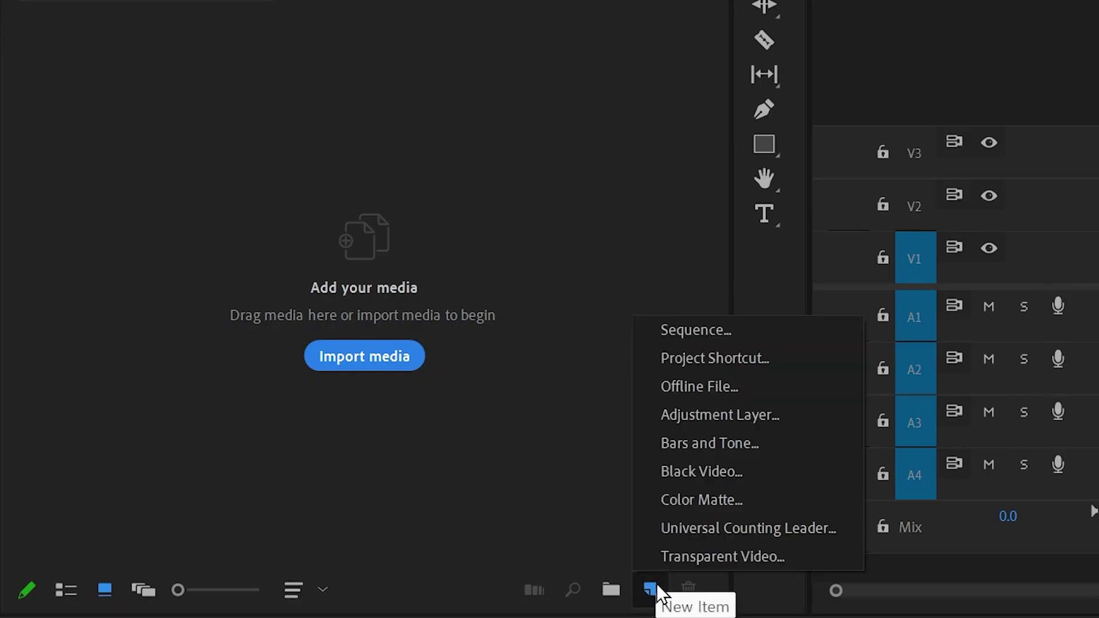
click(724, 325)
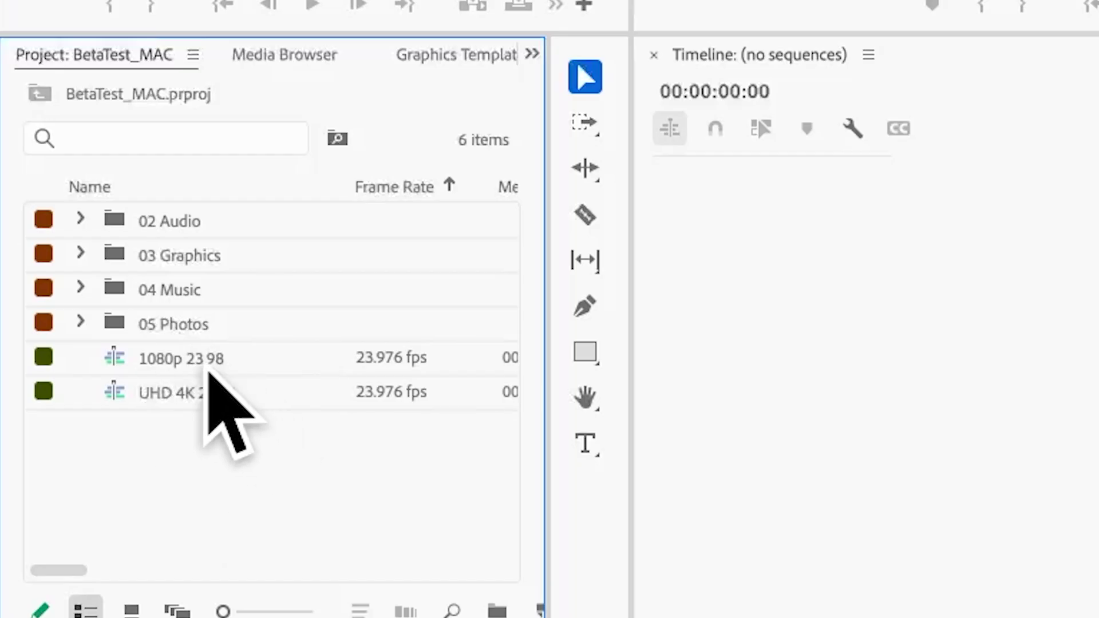
Open the 1080p 23.98 sequence in the timeline and delete the UHD 4K 23.98 sequence from the project.
click(193, 369)
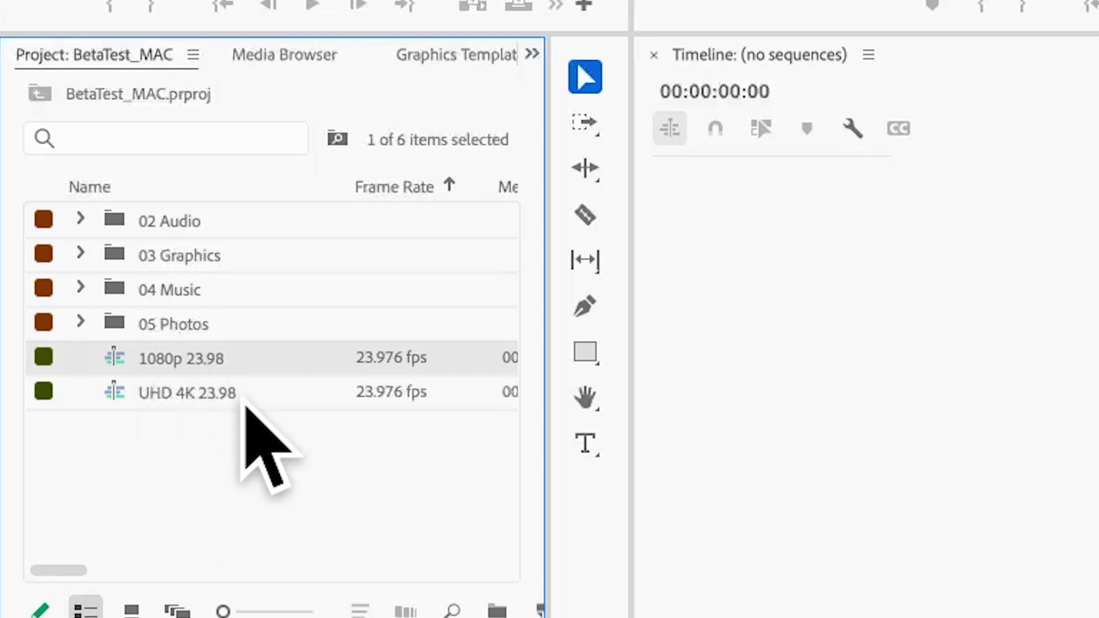
click(184, 401)
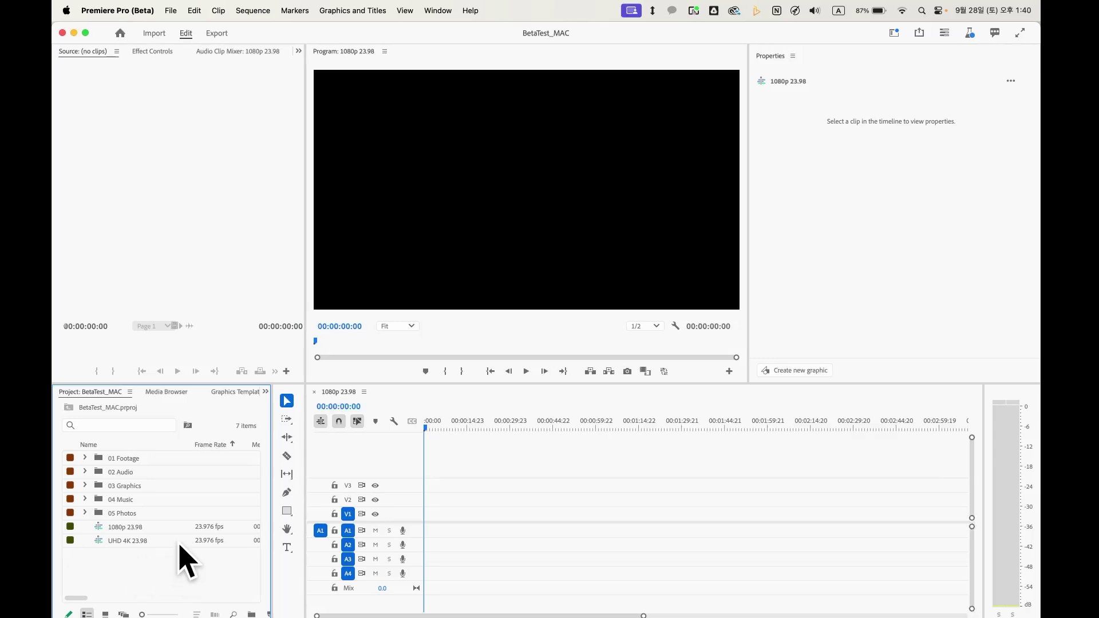
click(206, 543)
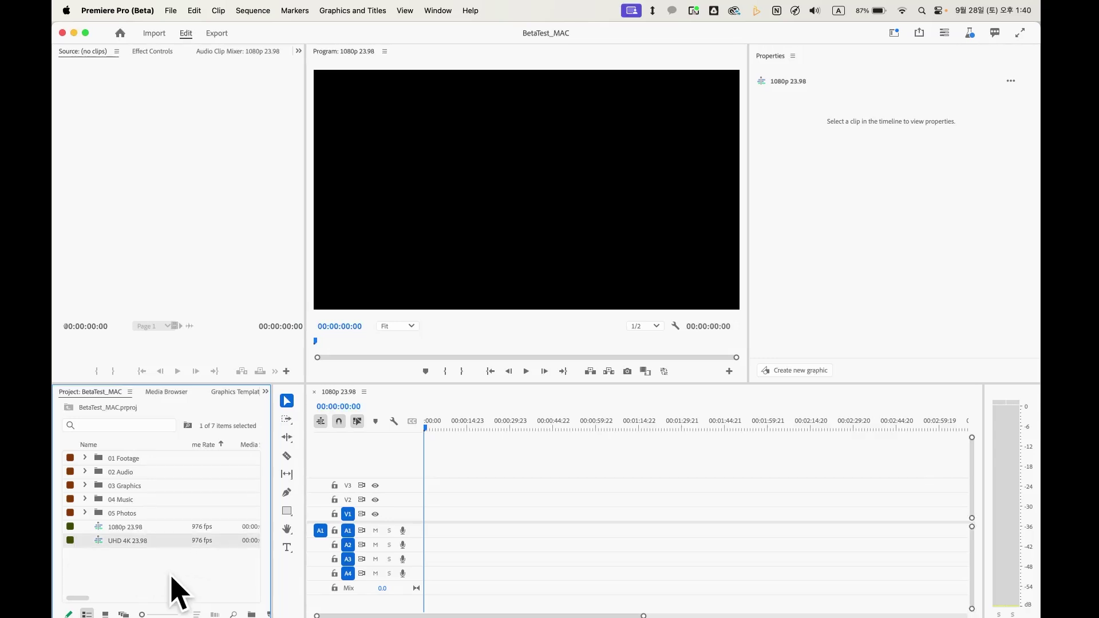
key(Delete)
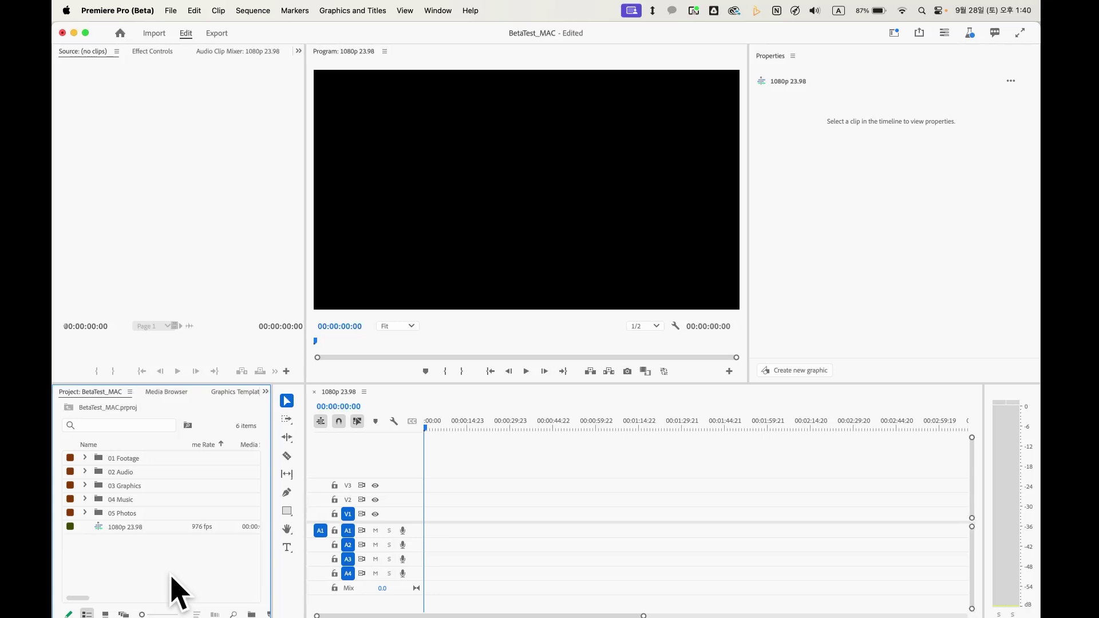
Rename the 1080p 23.98 sequence as main.
click(134, 529)
click(125, 526)
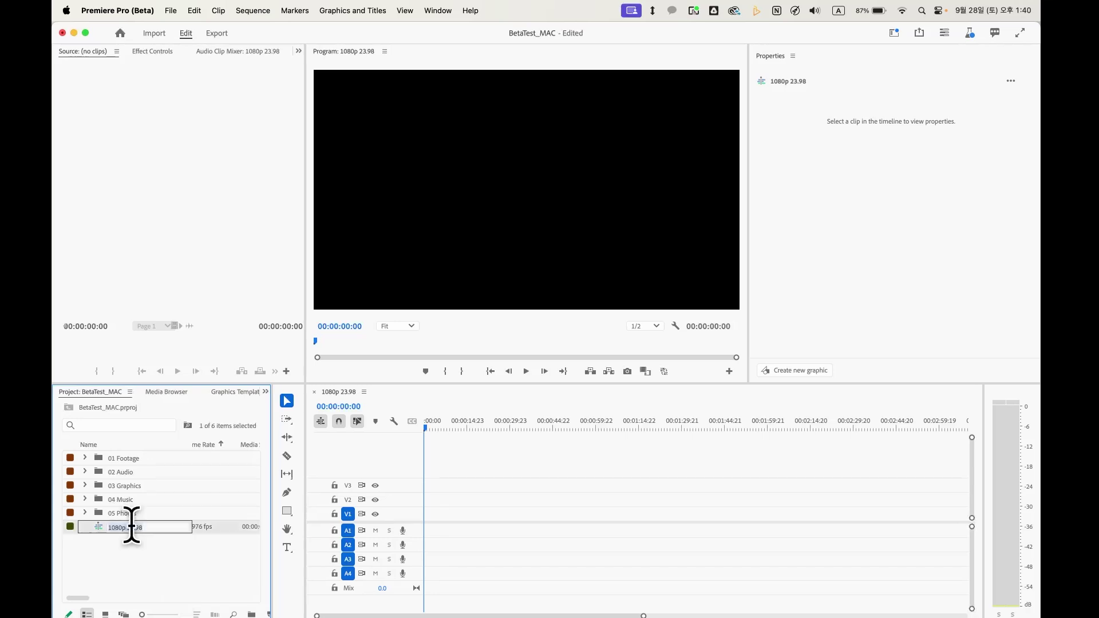
text(main)
key(Return)
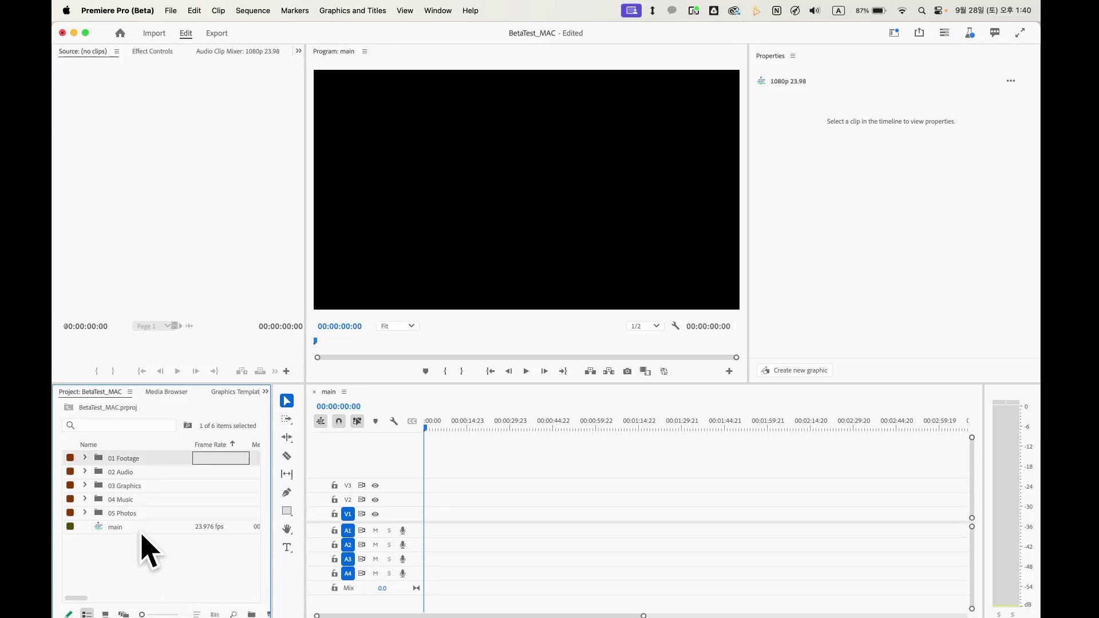
click(141, 475)
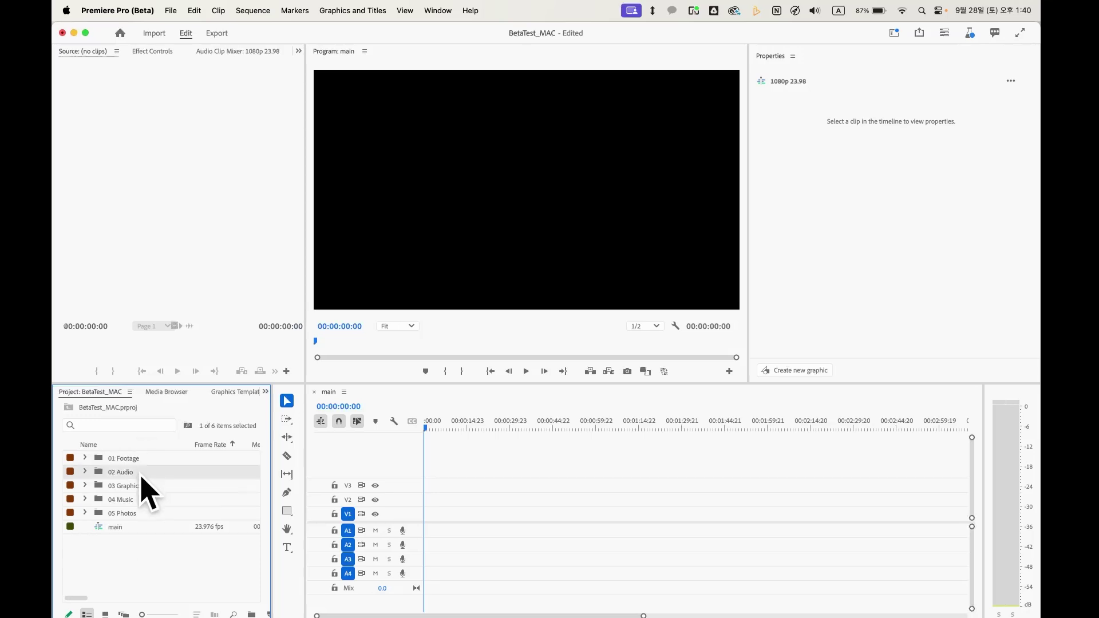
click(137, 490)
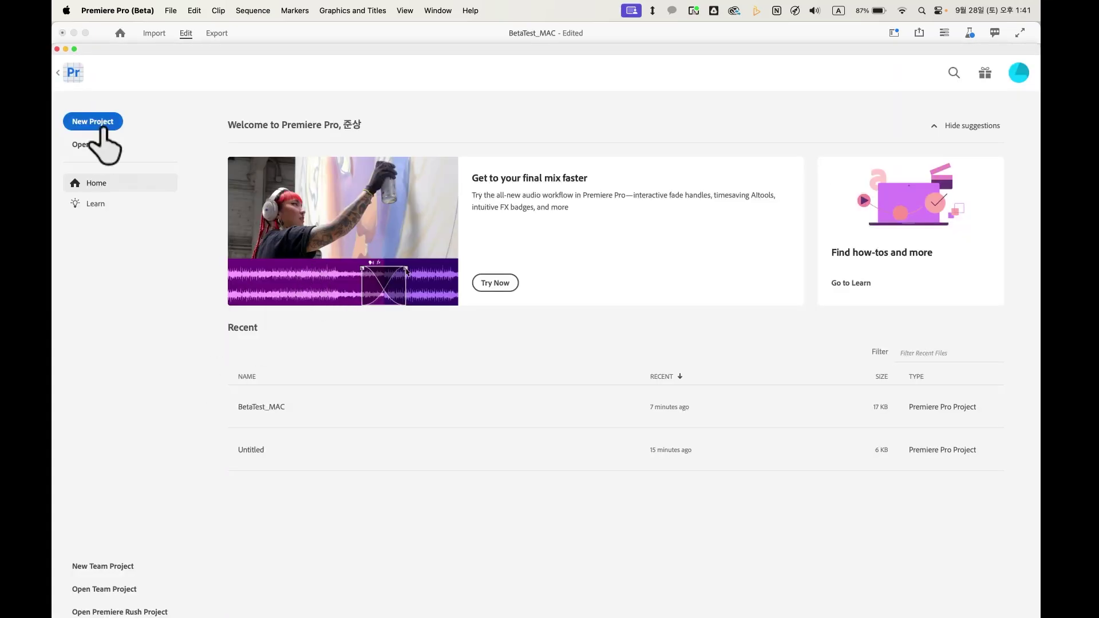
Create a new BetaTest_MAC project from the Social Media Template Project.
click(104, 127)
click(513, 367)
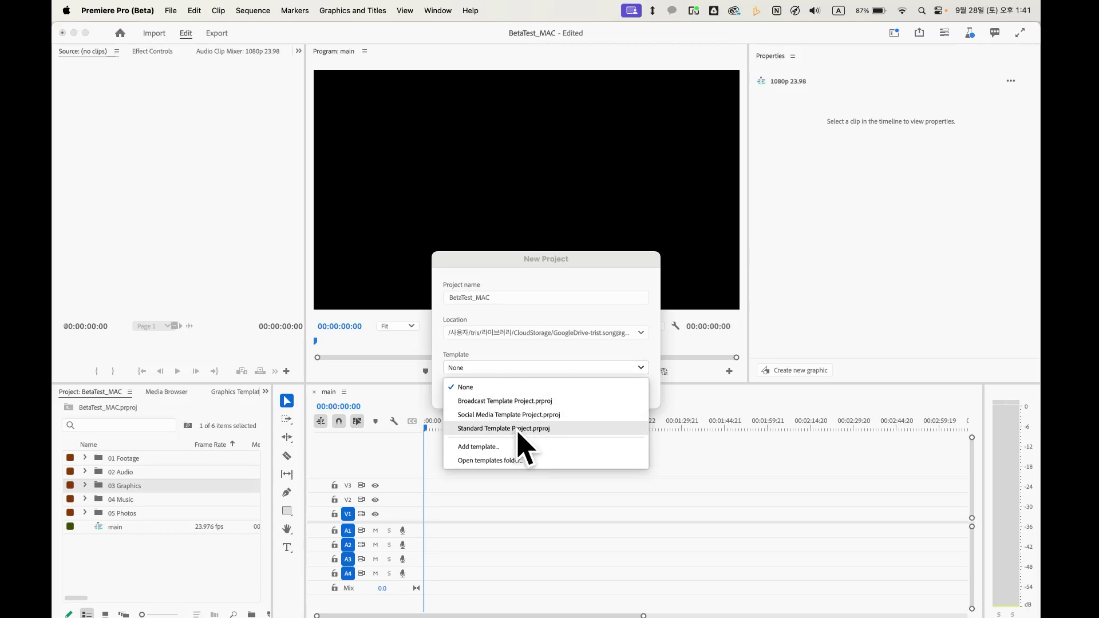
click(556, 418)
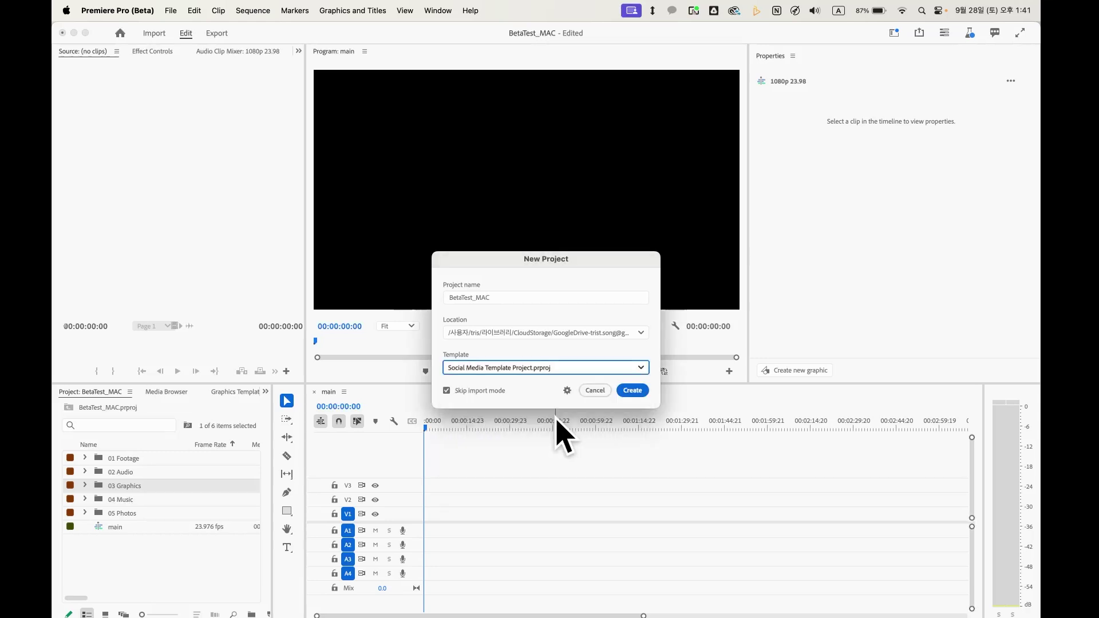
click(632, 391)
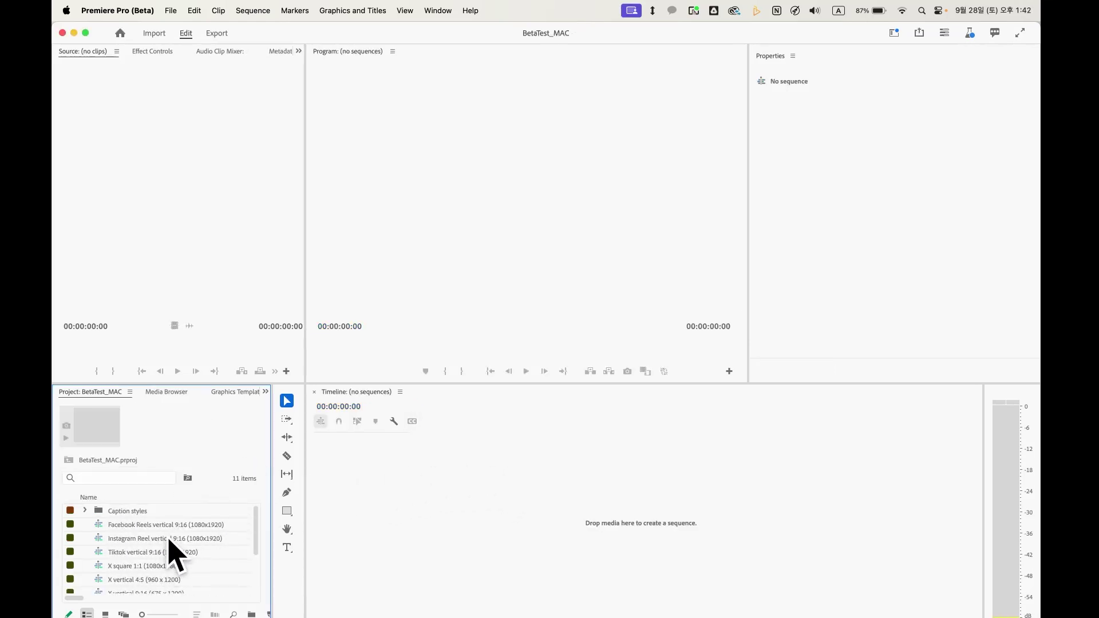
Look over the social media template's full list of sequences and caption styles in an enlarged project view.
scroll(195, 563, down, 3)
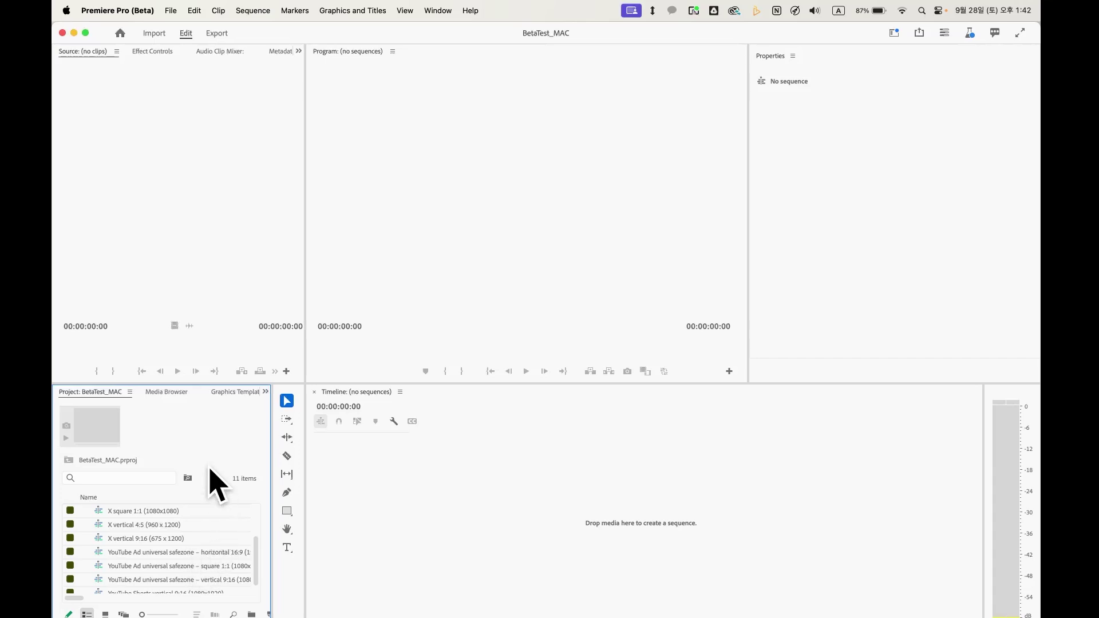
key(grave)
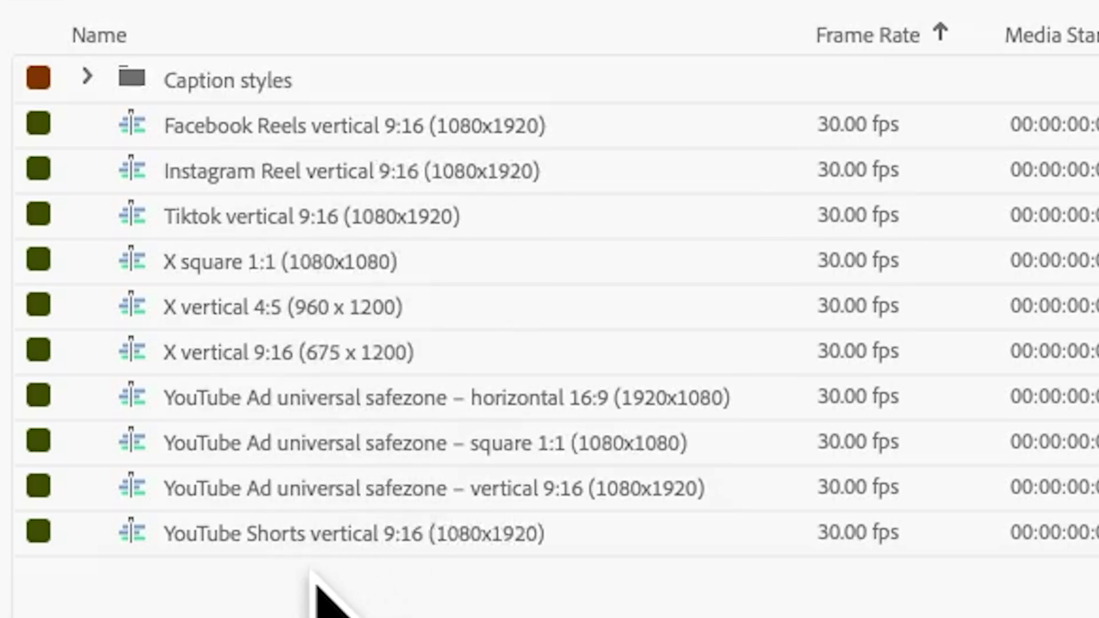
mouse_move(469, 213)
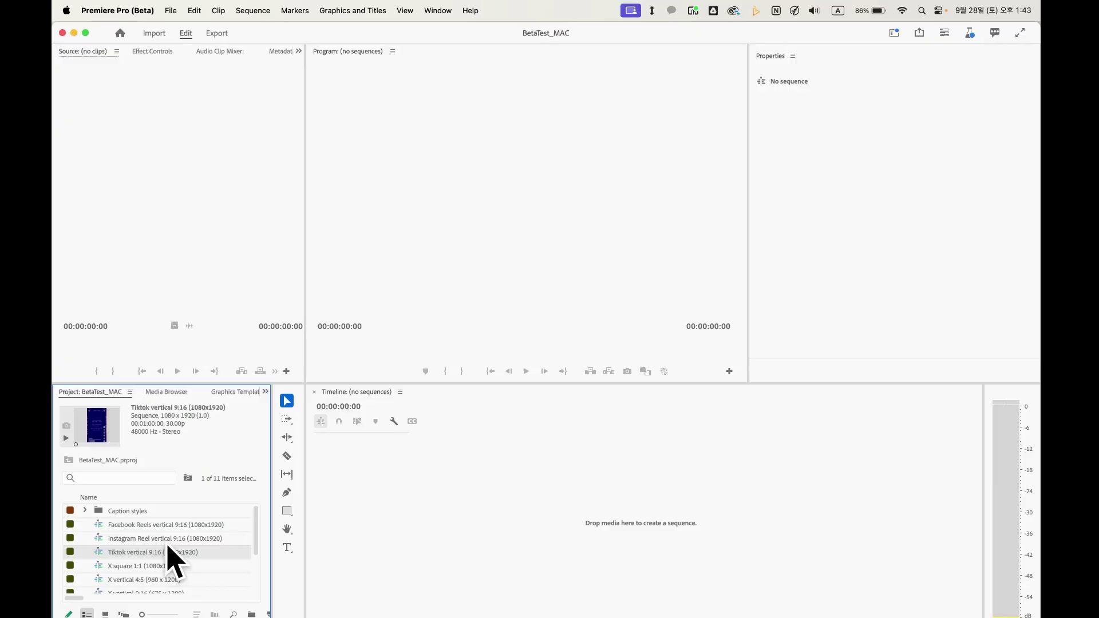
Examine the Instagram Reel vertical 9:16 sequence with its overlay and caption clips, and open the X square 1:1 sequence.
click(162, 541)
double_click(100, 542)
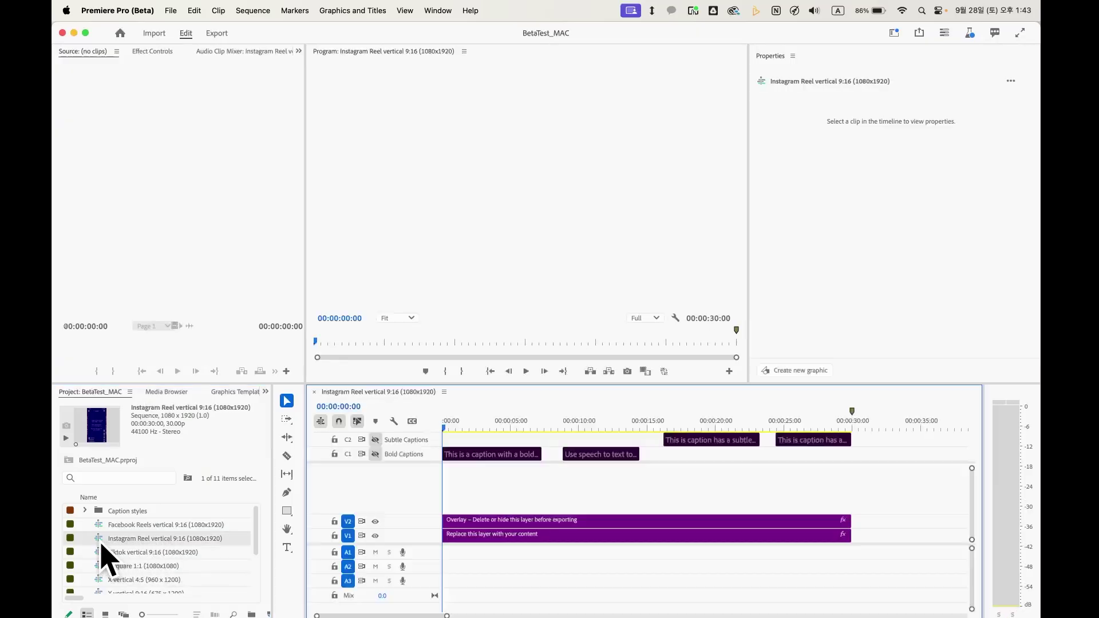
click(457, 431)
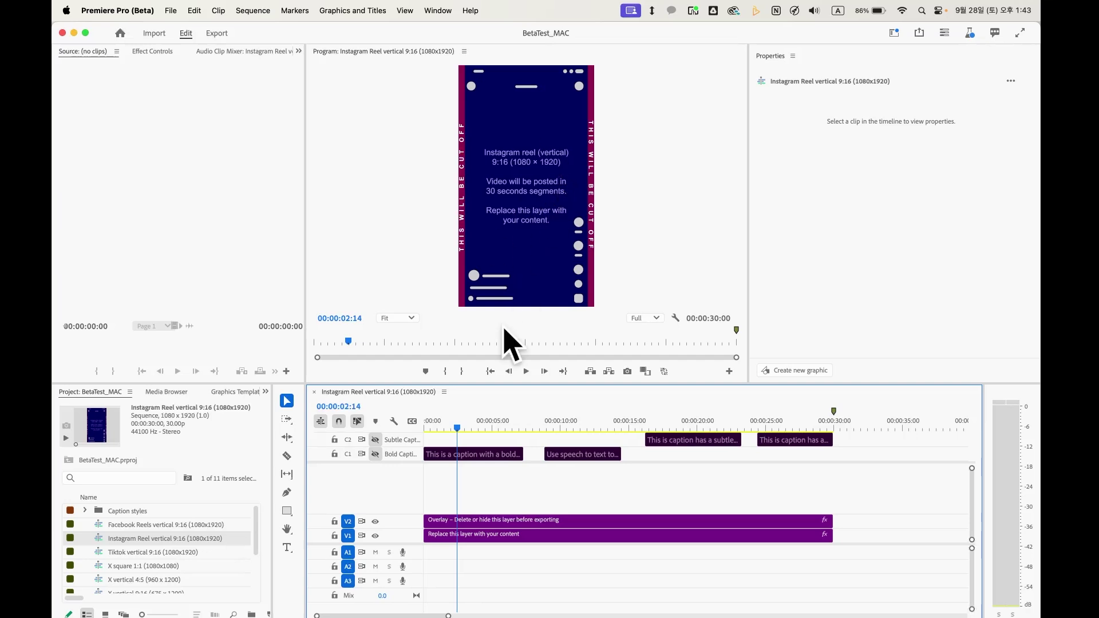
drag(471, 440, 807, 462)
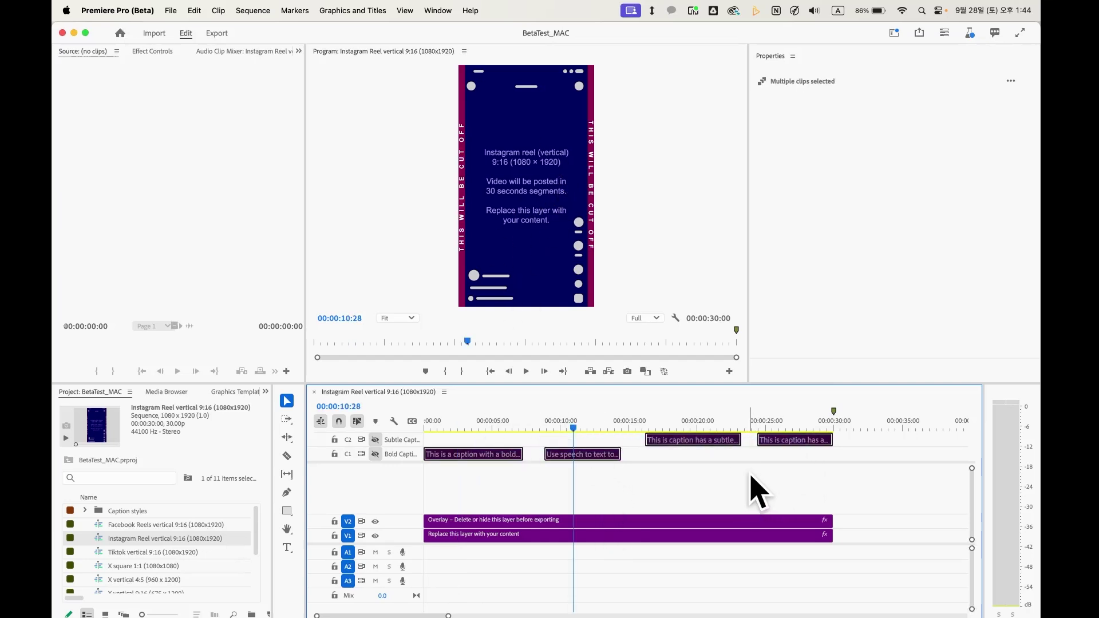
double_click(161, 569)
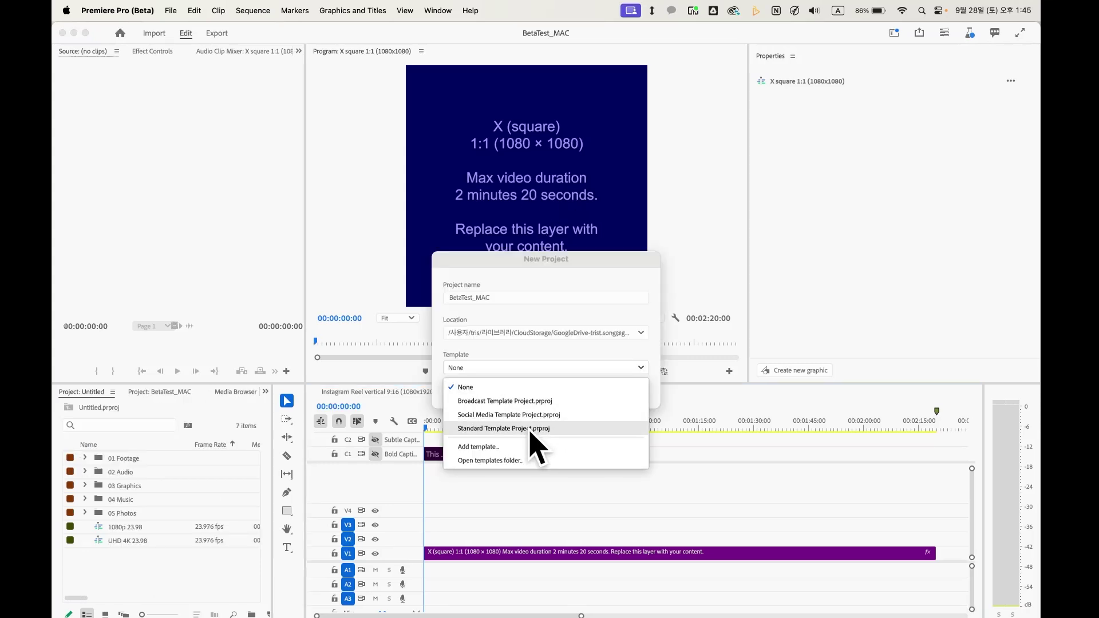
Create the BetaTest_MAC project from the Standard Template Project and import all clips from the 01_Videos folder into the 01 Footage bin.
click(530, 429)
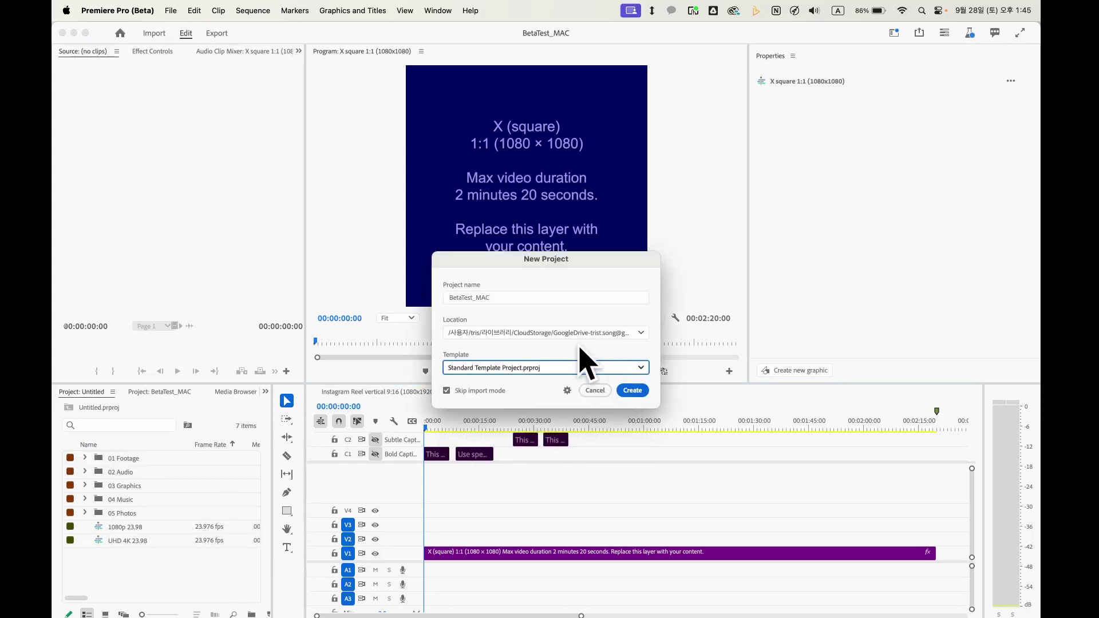
click(640, 392)
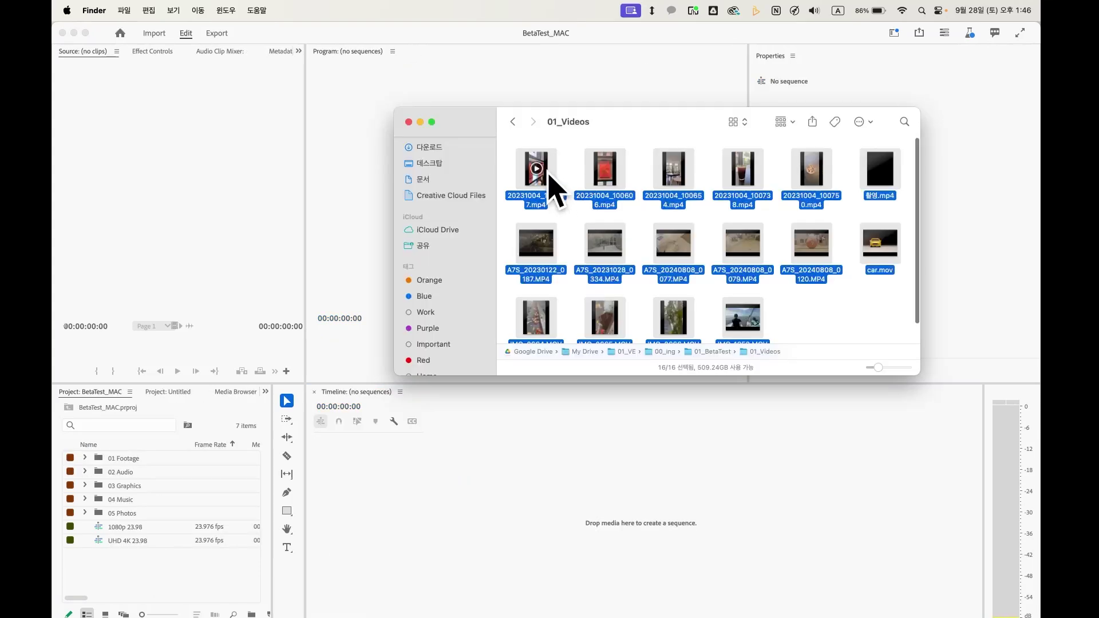
drag(555, 184, 128, 459)
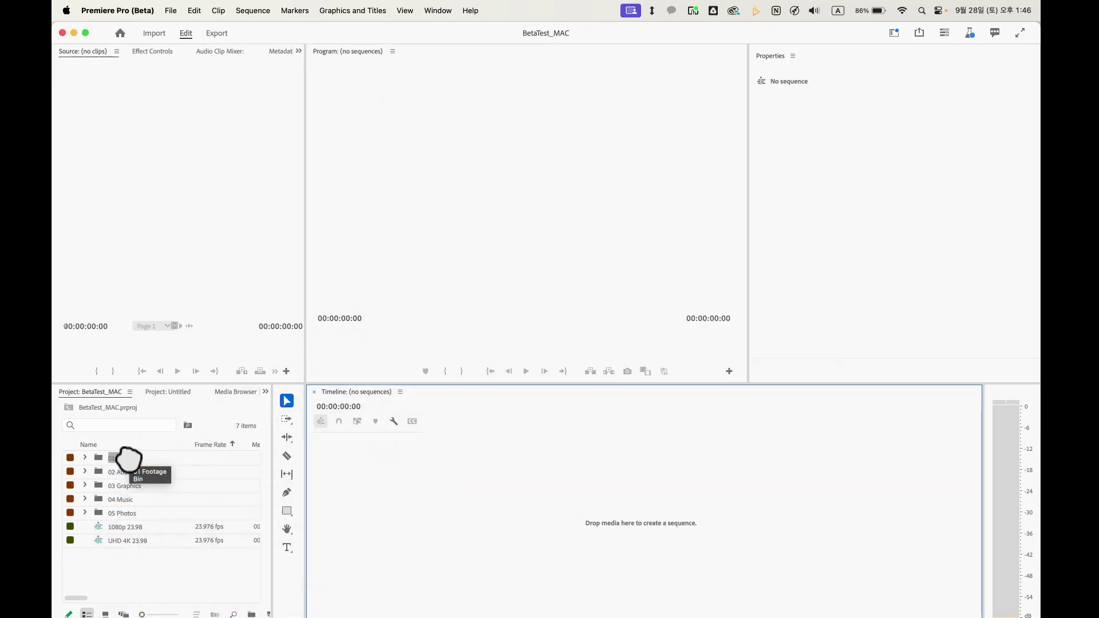
Delete the UHD 4K 23.98 sequence and rename the 1080p 23.98 sequence as Main.
click(140, 540)
key(BackSpace)
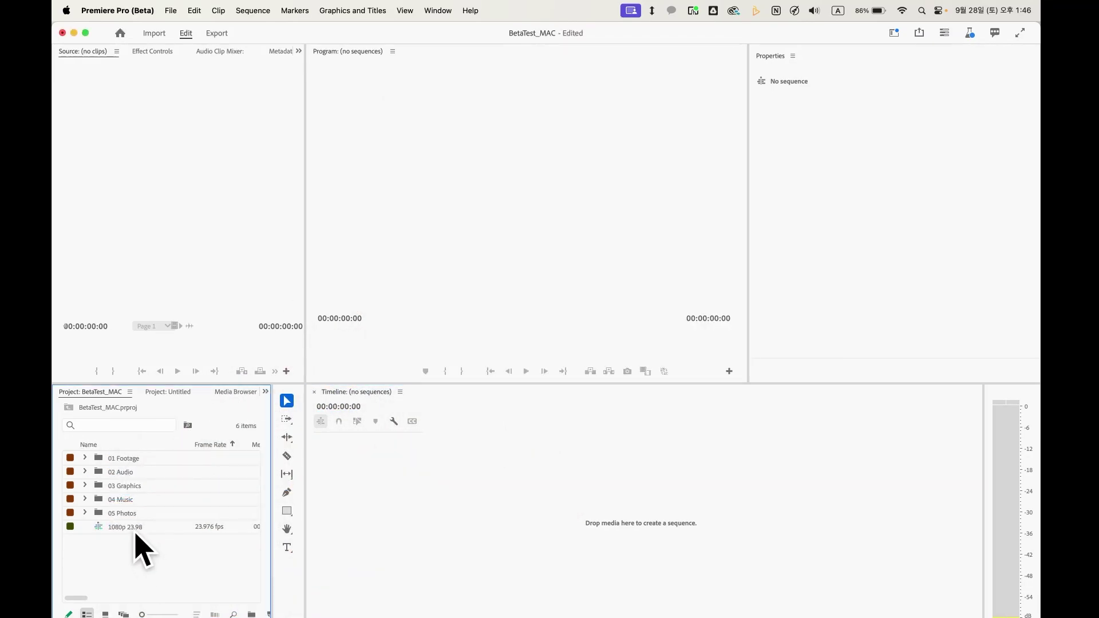
click(134, 527)
click(134, 527)
text(Main)
key(Return)
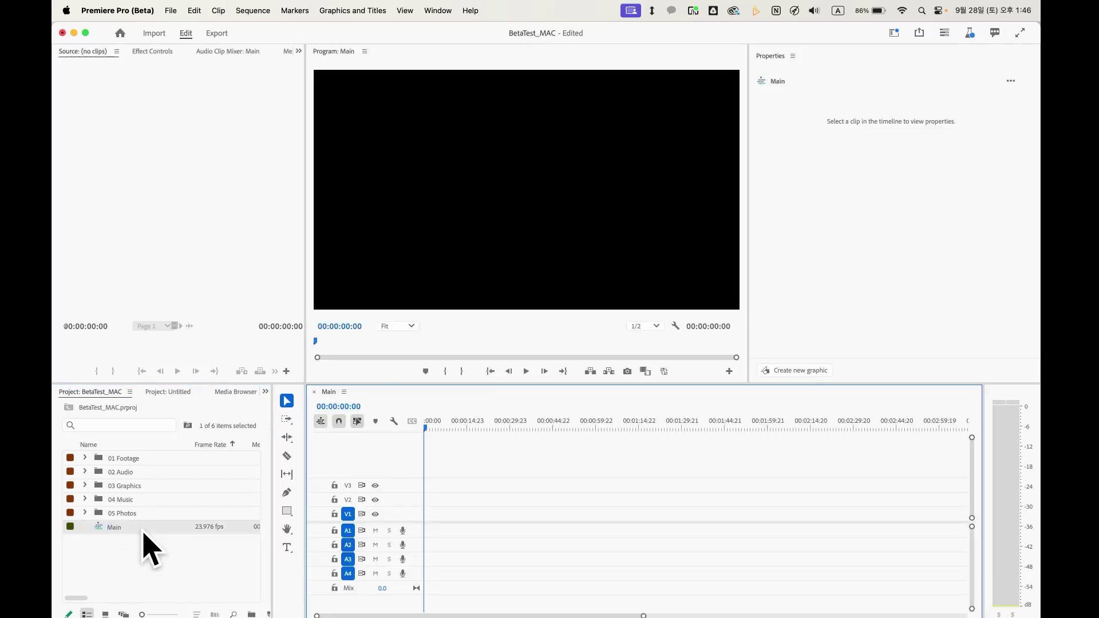
Place all clips of the 01 Footage bin at the start of the Main timeline, keeping the existing sequence settings.
click(85, 458)
scroll(185, 511, down, 5)
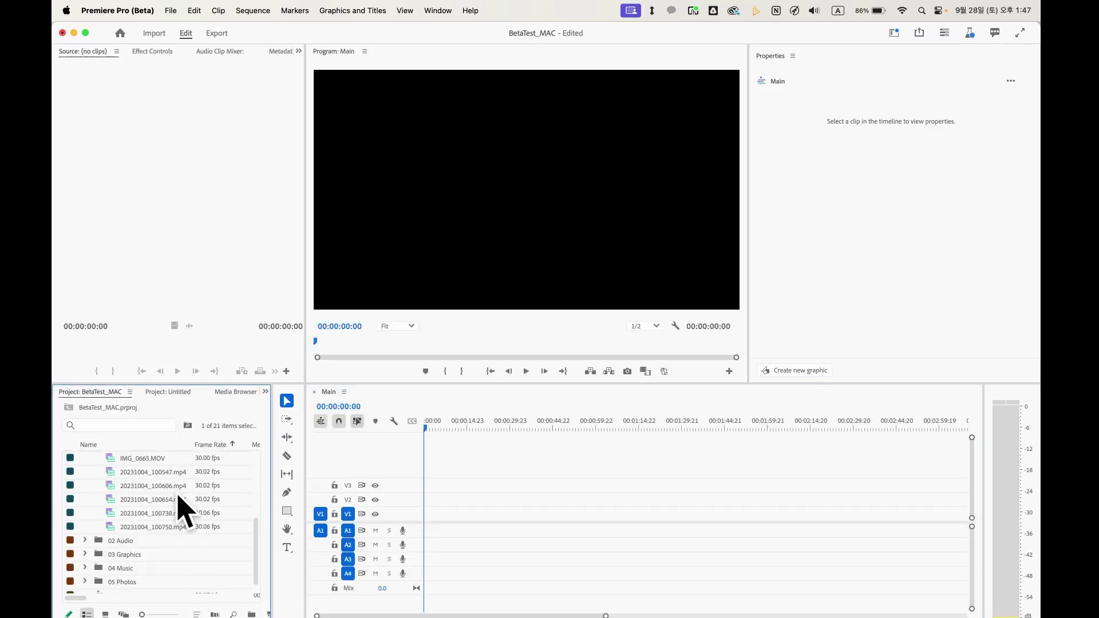
shift+click(153, 526)
drag(184, 528, 439, 527)
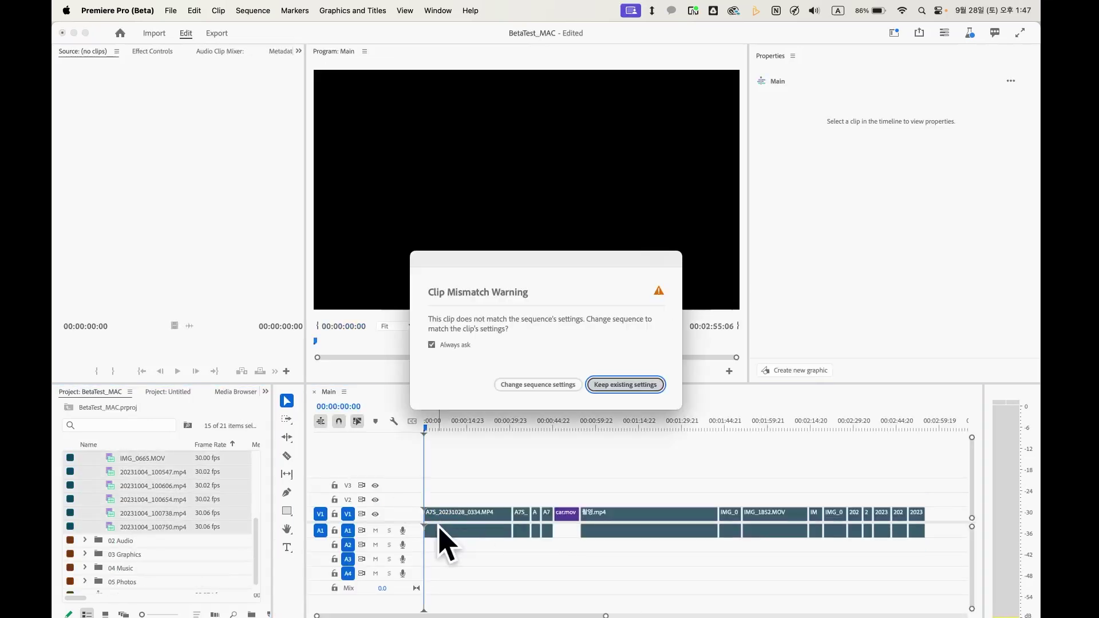
click(627, 384)
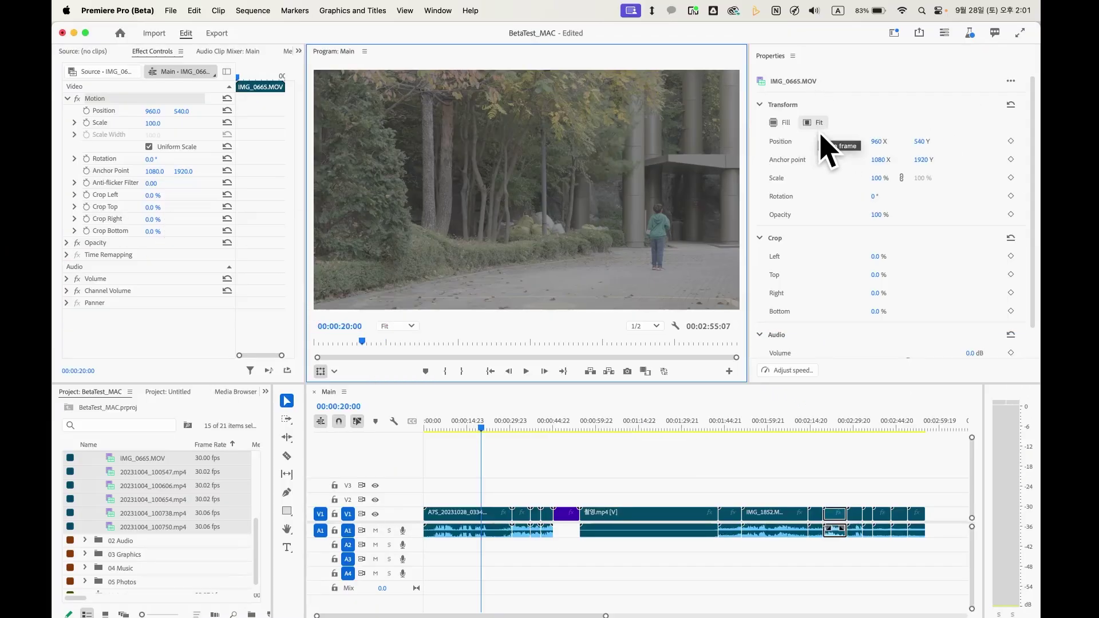
Fit the A7S_20231028_0334.MP4 clip at the start of the Main sequence to the frame.
click(474, 518)
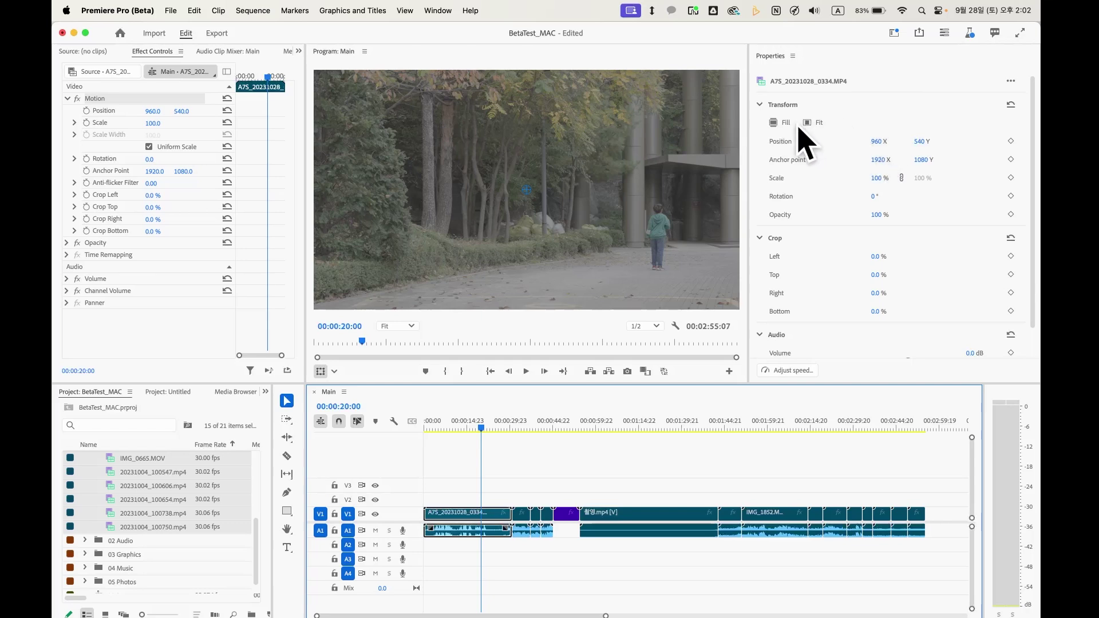
key(space)
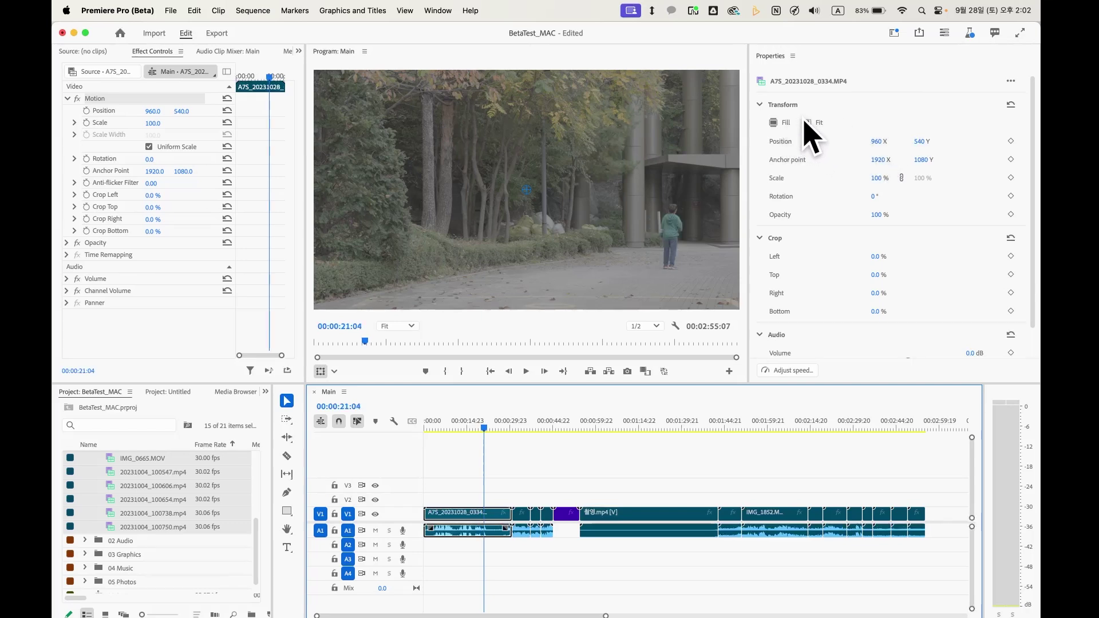
scroll(601, 200, down, 2)
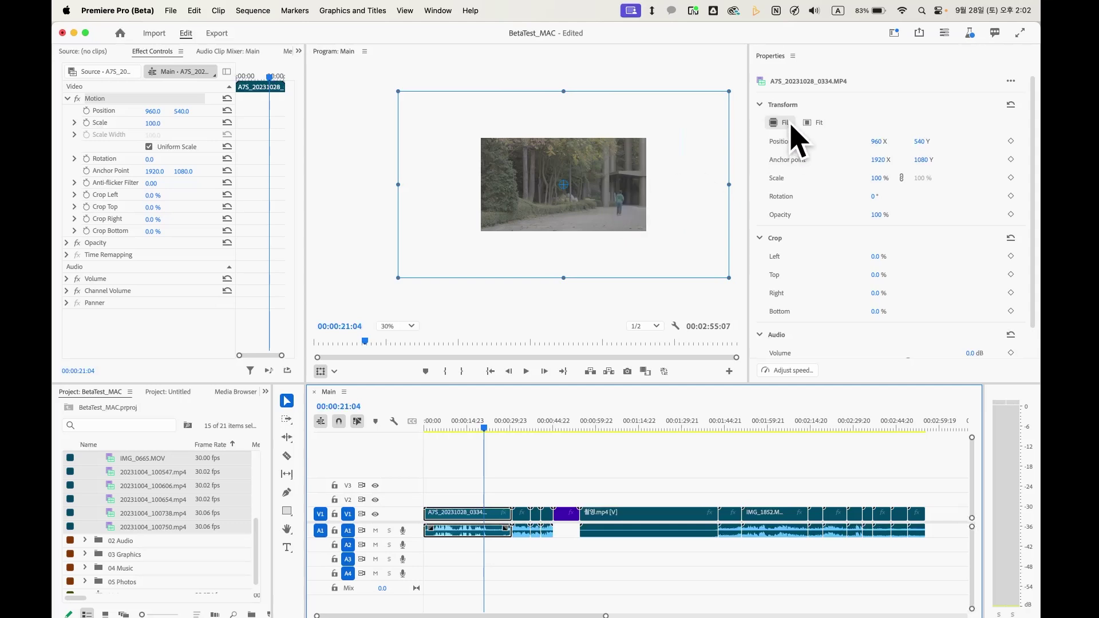
click(817, 123)
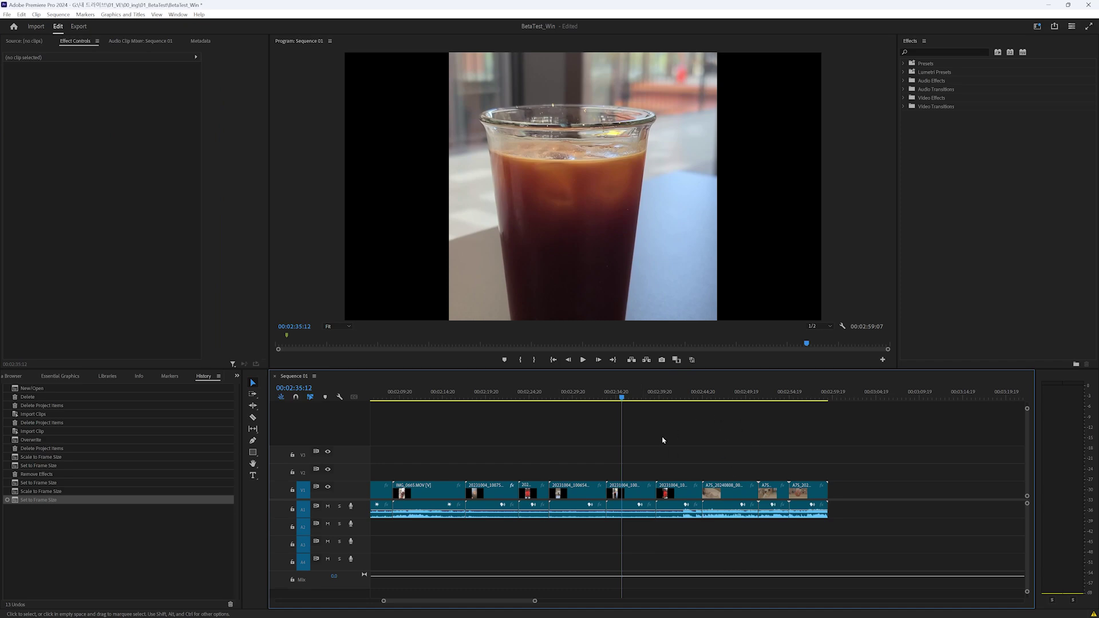
Switch to the BetaTest_Win project in Premiere Pro 2024 and apply Set to Frame Size to the portrait clip under the playhead.
right_click(635, 497)
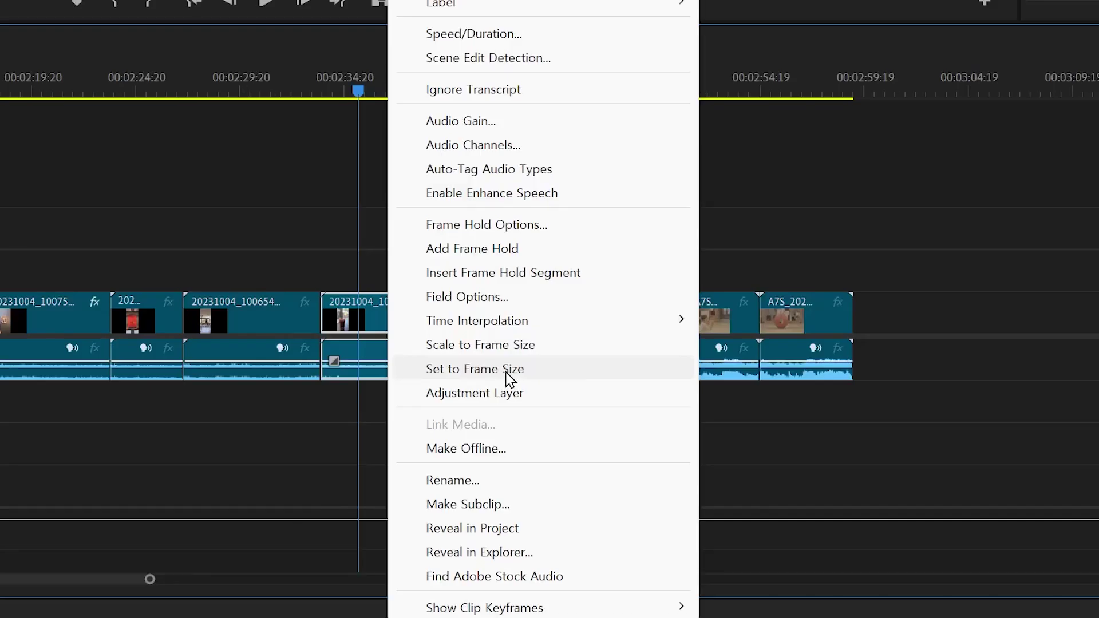
click(341, 276)
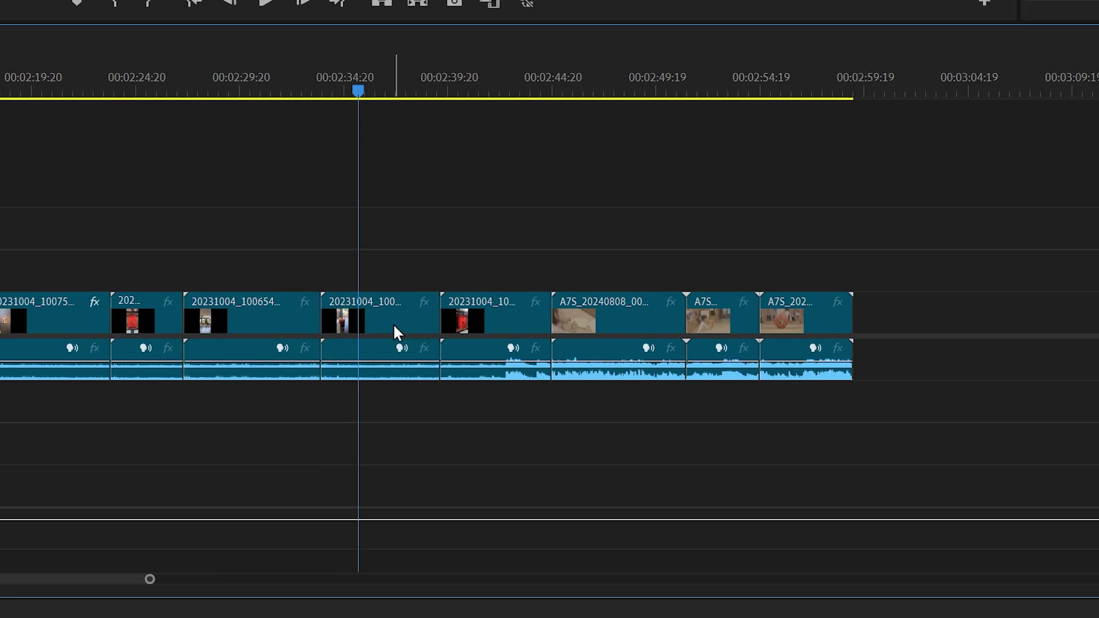
right_click(394, 327)
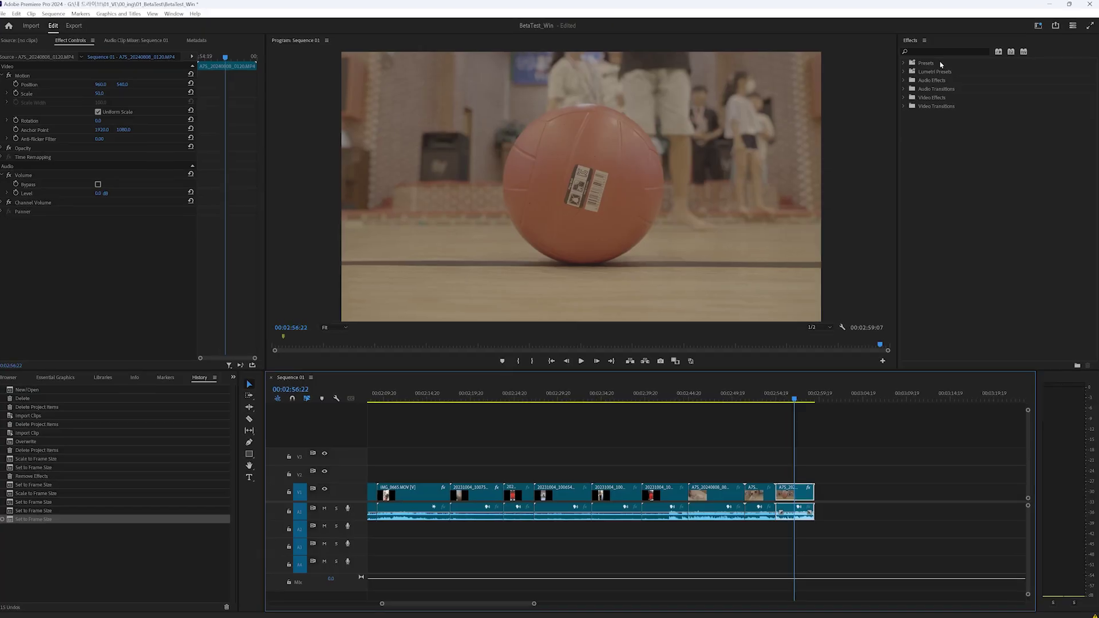
Add the Crop effect to the last clip in Sequence 01 and set Left 24%, Top 18%, Right 22% and Bottom 15%.
text(crop)
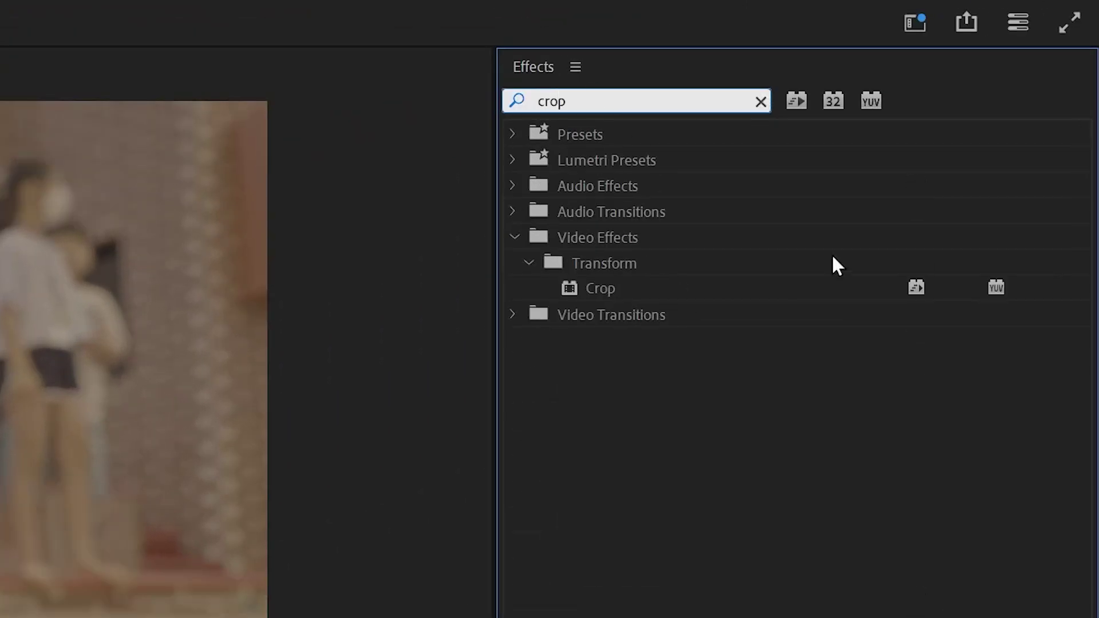
drag(575, 286, 545, 234)
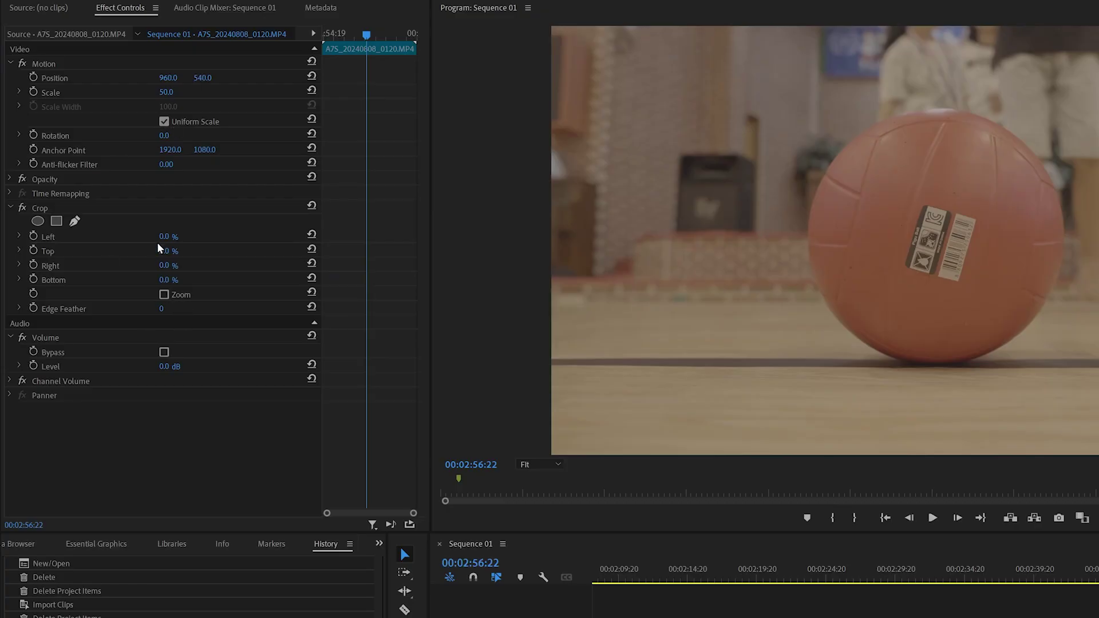
click(165, 236)
text(24)
key(Tab)
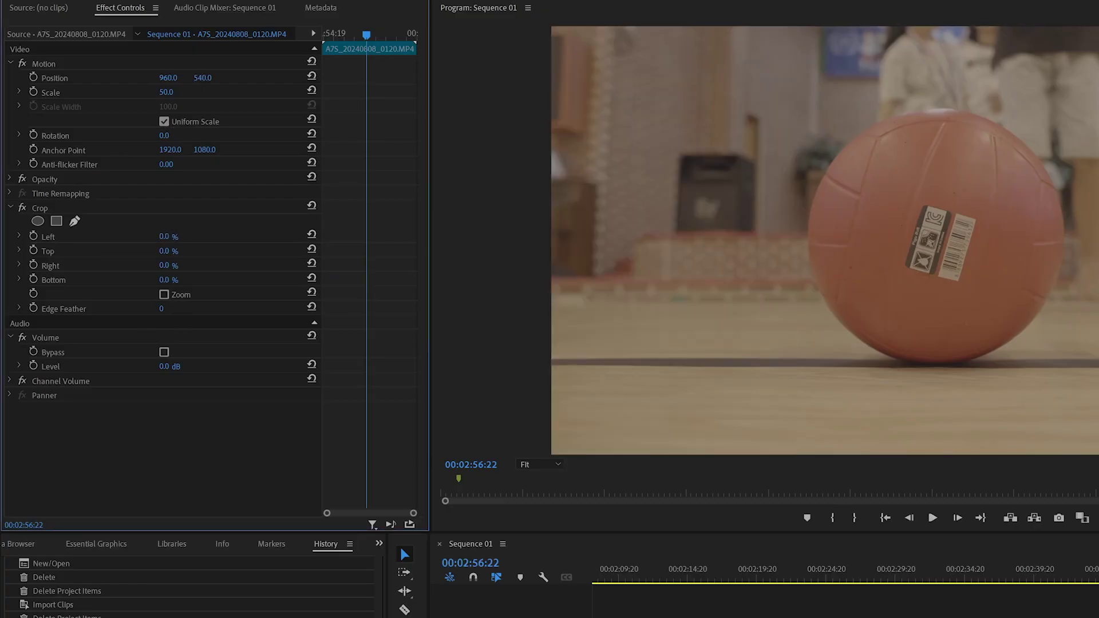
text(18)
key(Tab)
text(22)
key(Tab)
text(15)
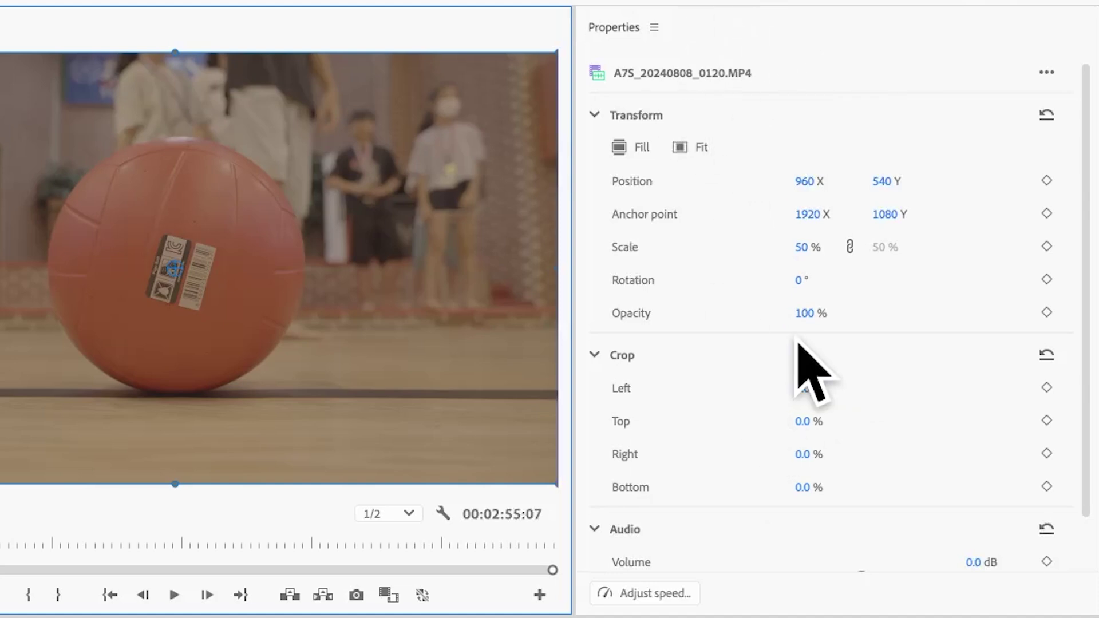
In the BetaTest_MAC project, try adjusting the crop values of the A7S_20240808_0120.MP4 clip through its properties.
drag(790, 389, 801, 454)
drag(804, 487, 813, 515)
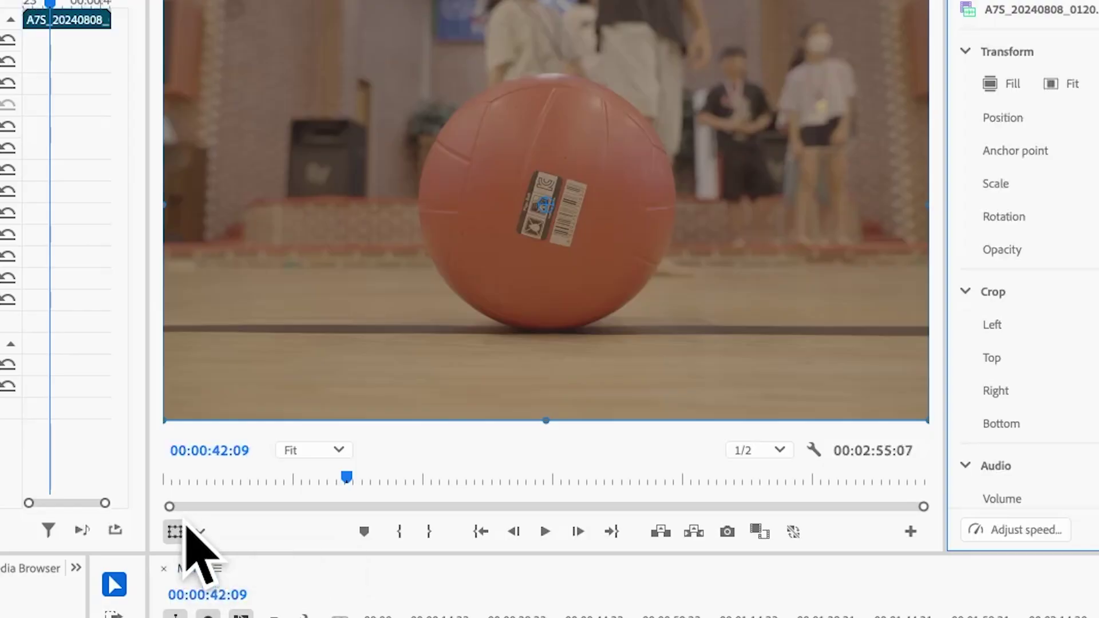
Switch direct manipulation from Transform to Crop and crop the clip's upper-right corner in to the ball's right and top edges.
click(197, 532)
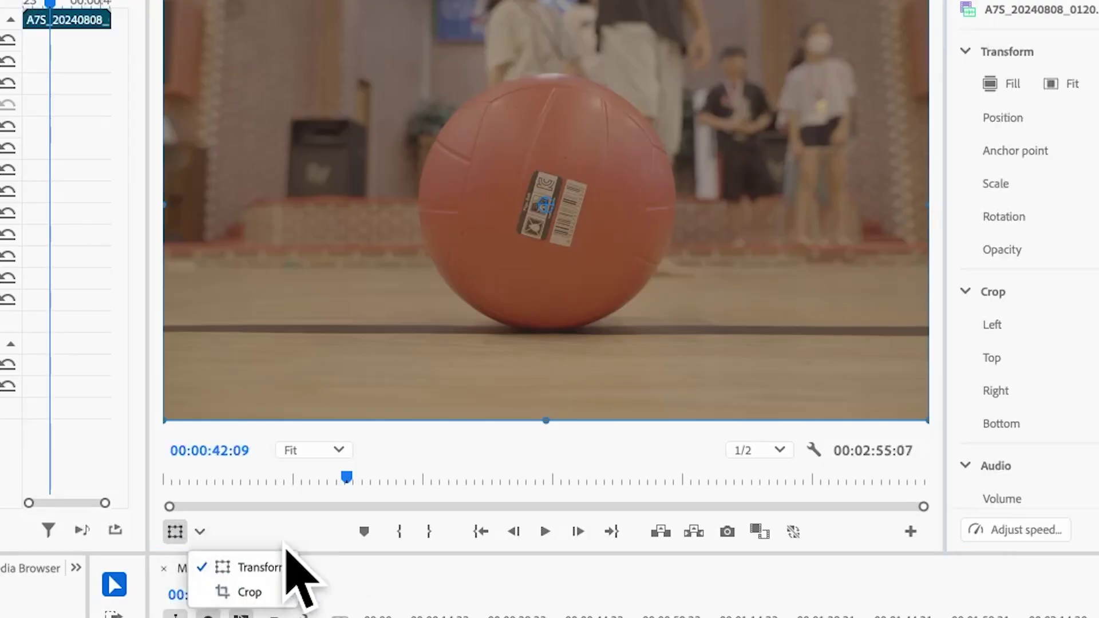
click(250, 594)
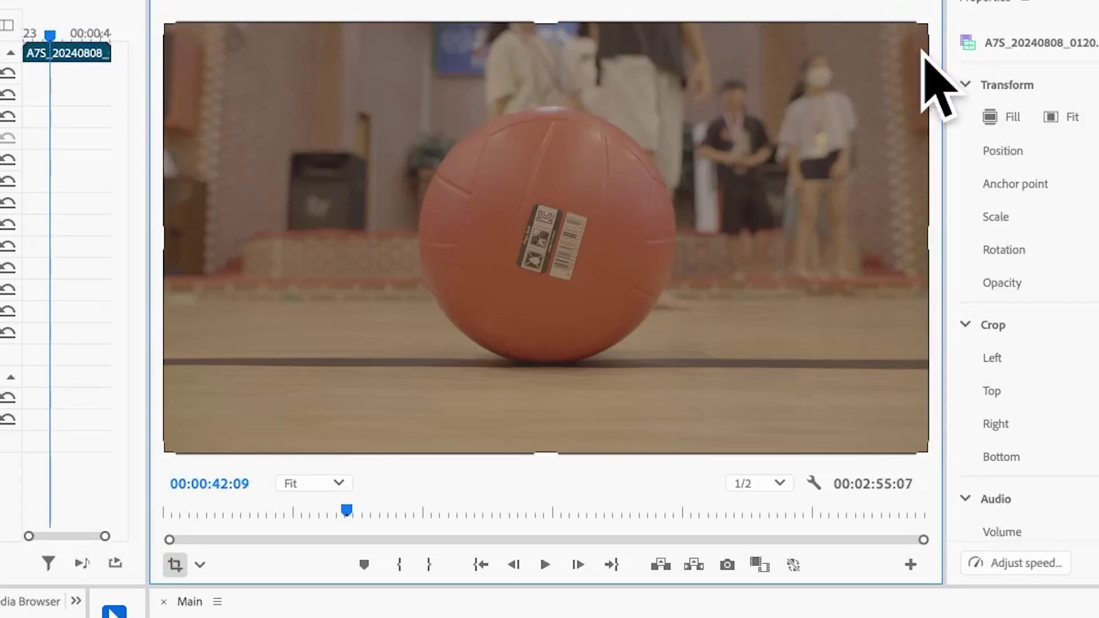
drag(928, 30, 683, 95)
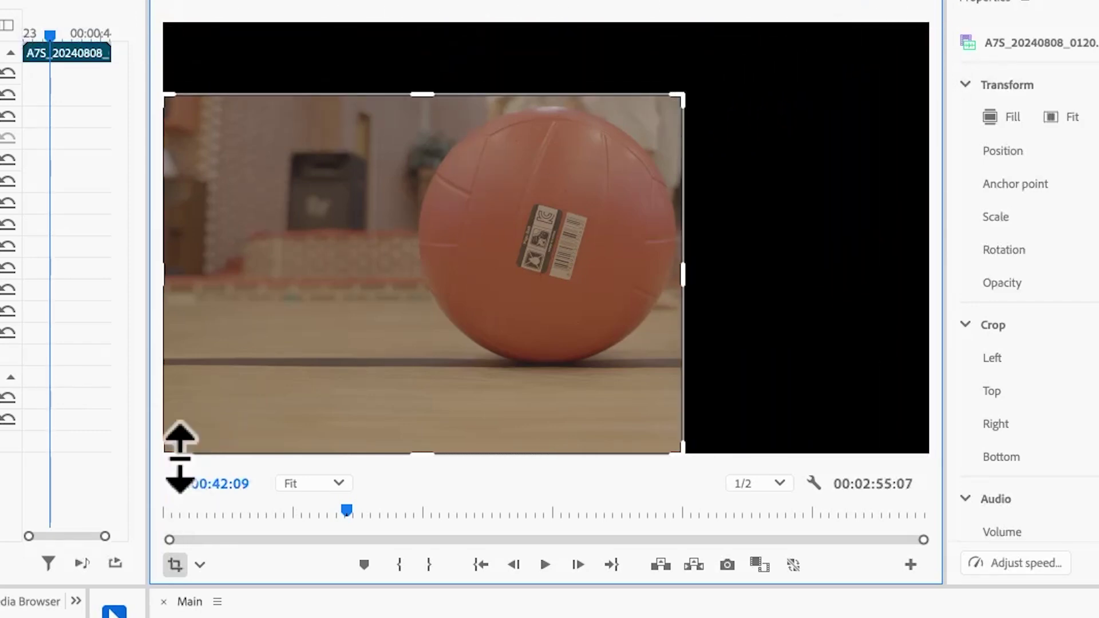
Crop the clip's lower-left corner in to the ball at Left 32.0% and Bottom 17.7%, and lower its volume to -4.2 dB.
drag(184, 454, 400, 380)
mouse_move(212, 385)
mouse_down()
mouse_move(172, 385)
mouse_move(206, 375)
mouse_move(198, 379)
mouse_up()
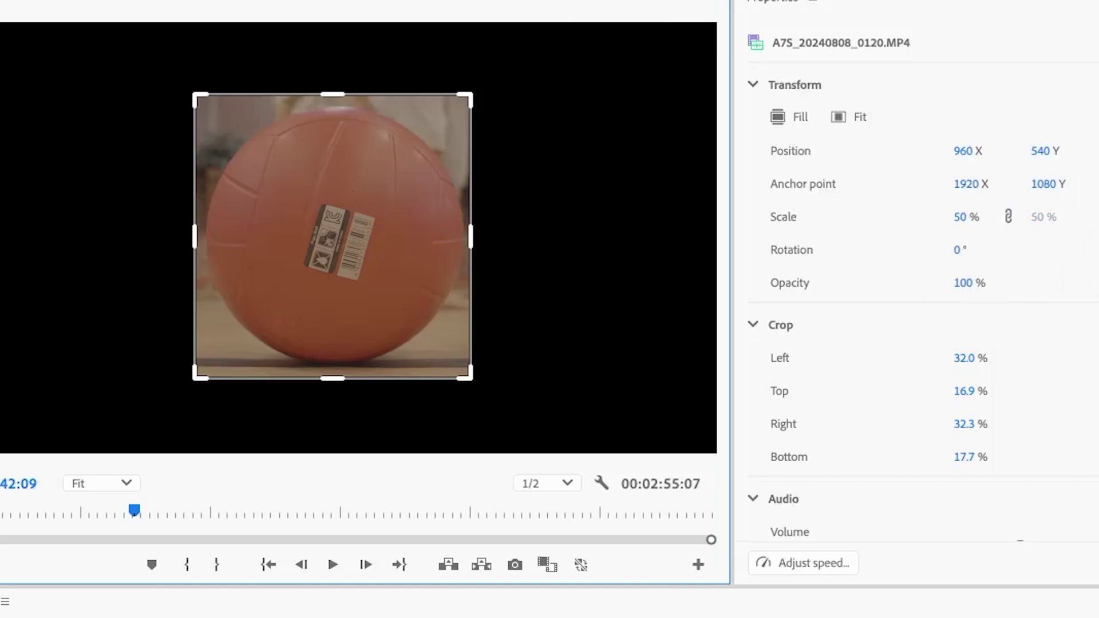
scroll(896, 453, down, 1)
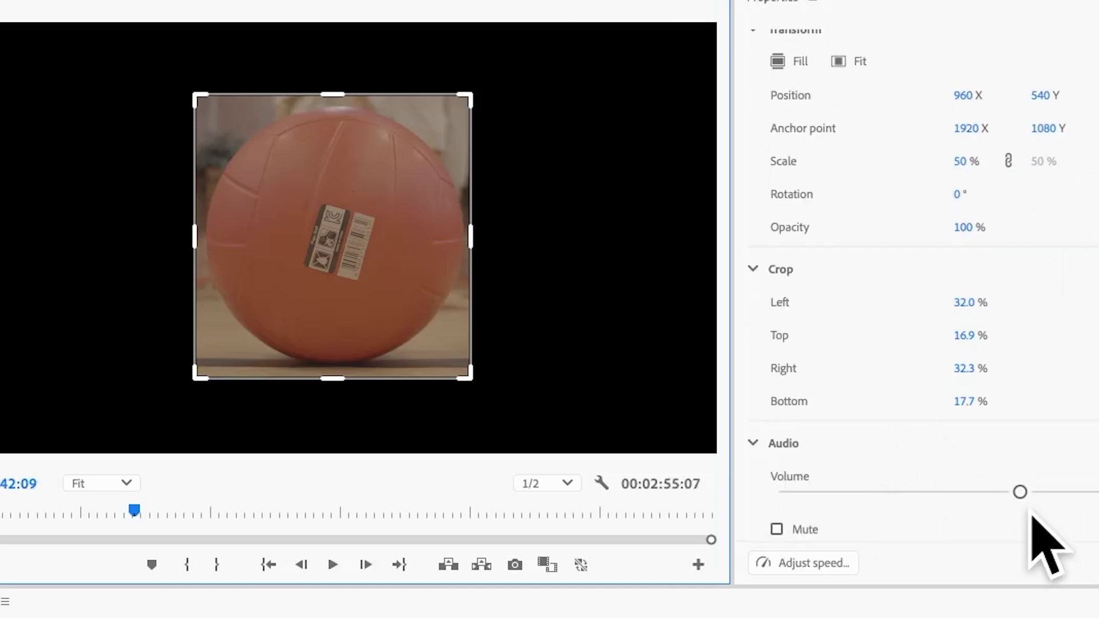
drag(1019, 497, 971, 468)
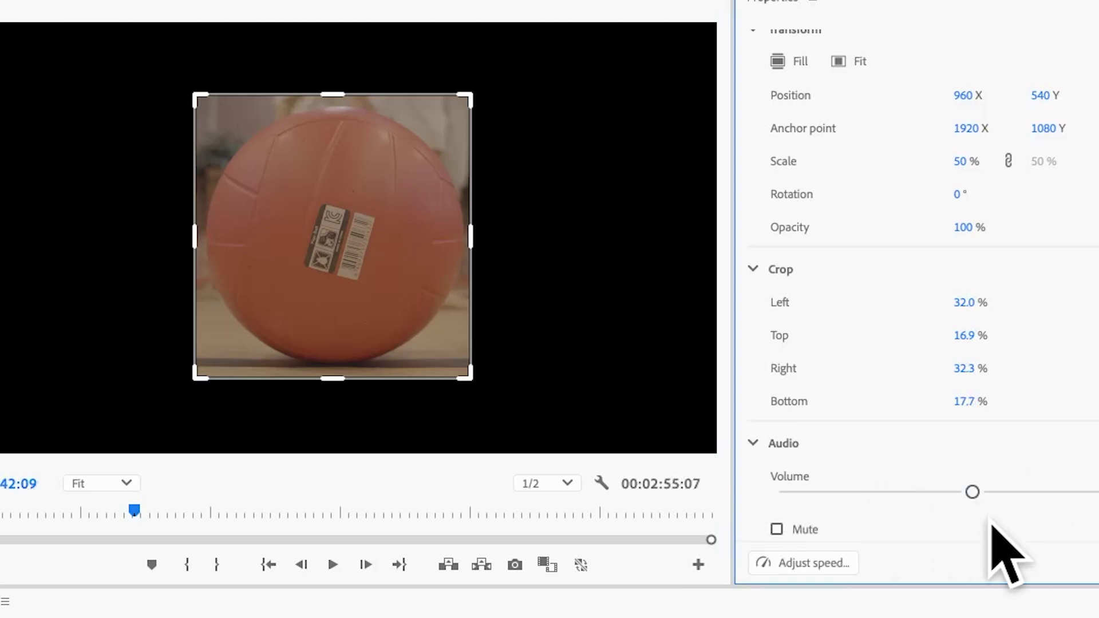
View the ball clip's speed and duration settings from its properties, and again from the clip on the timeline.
click(816, 572)
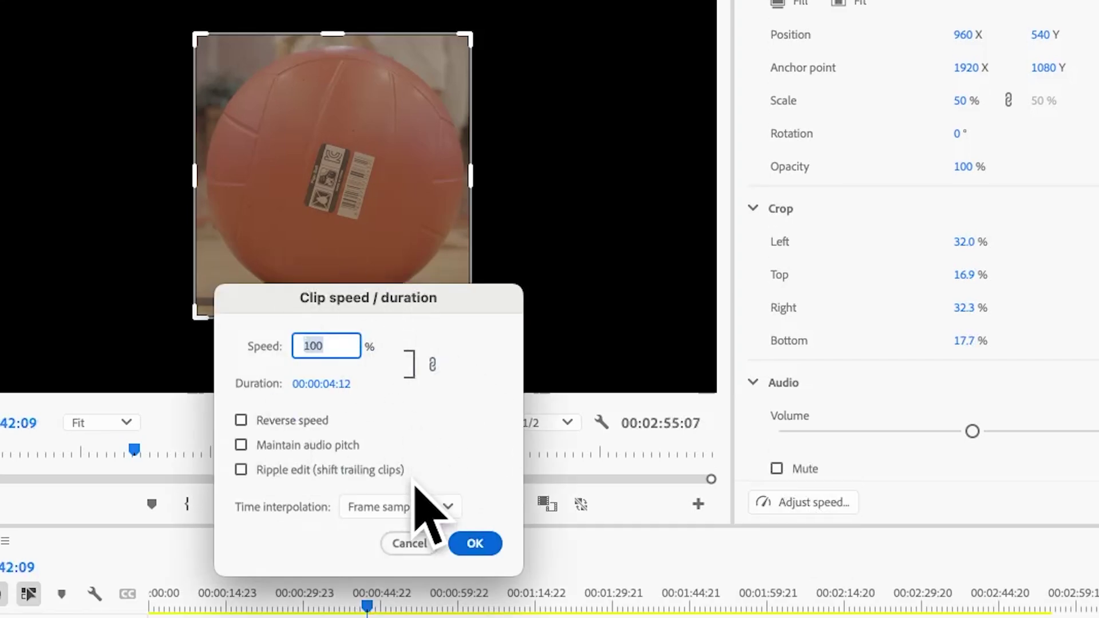
click(461, 544)
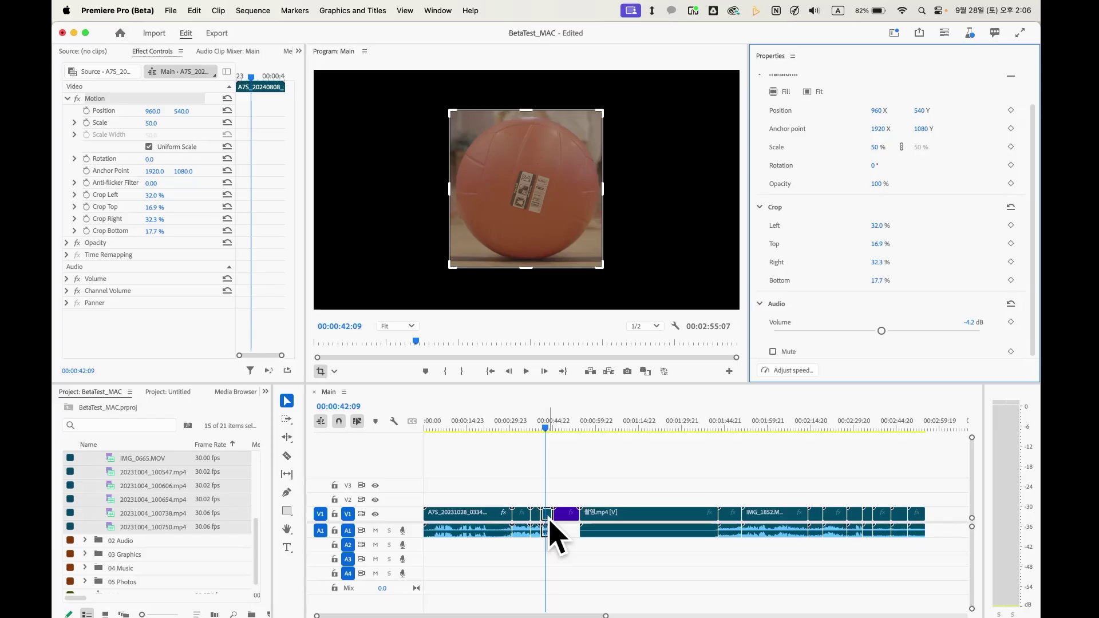
right_click(550, 518)
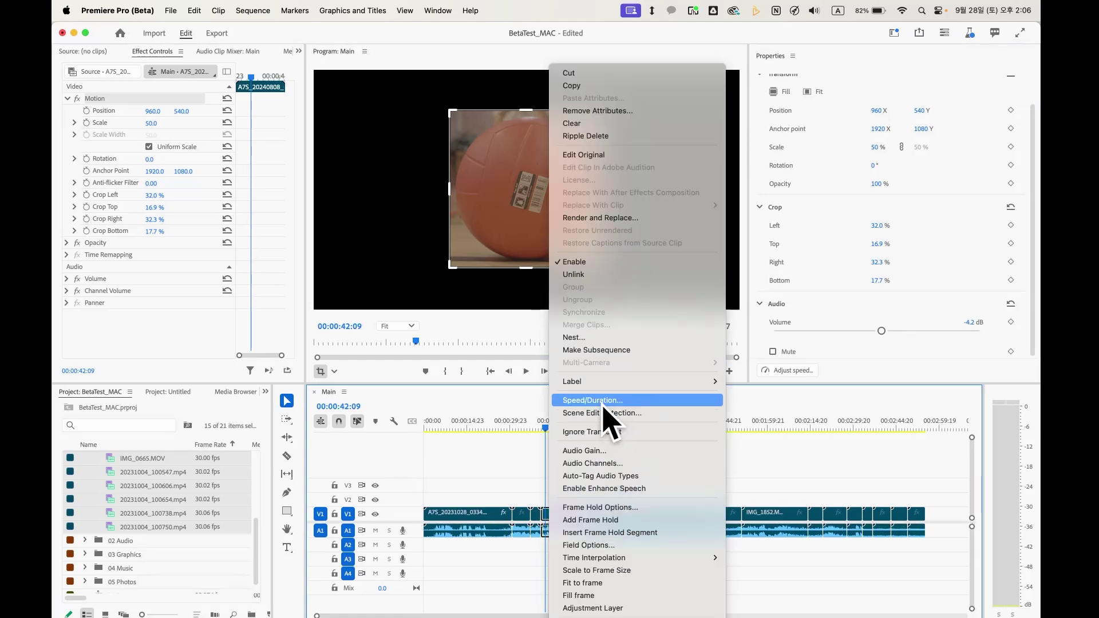
click(603, 404)
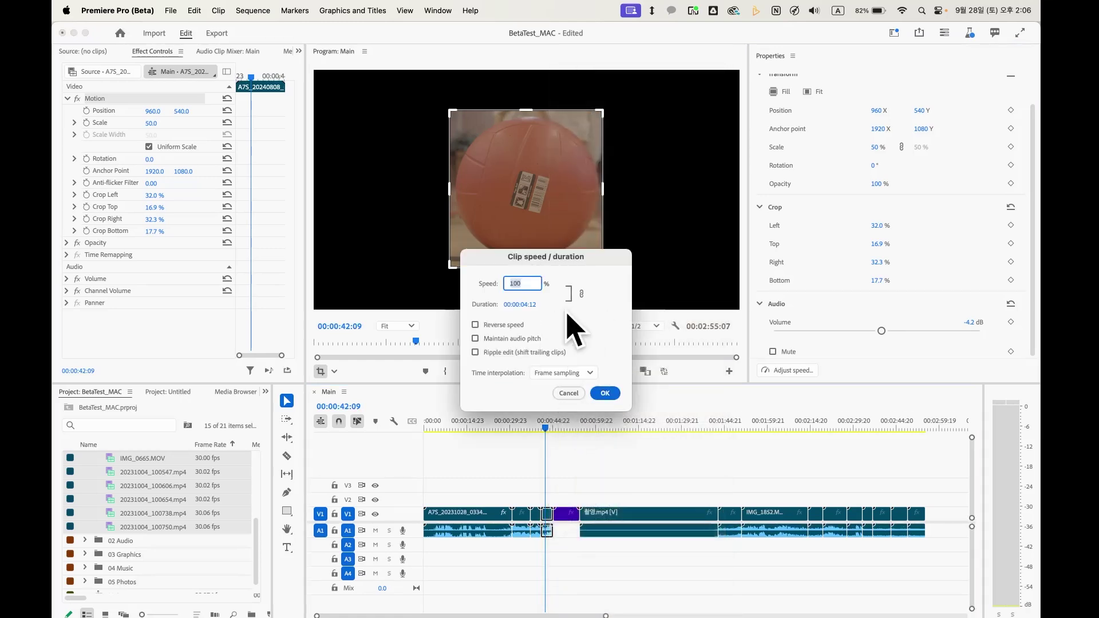
key(Return)
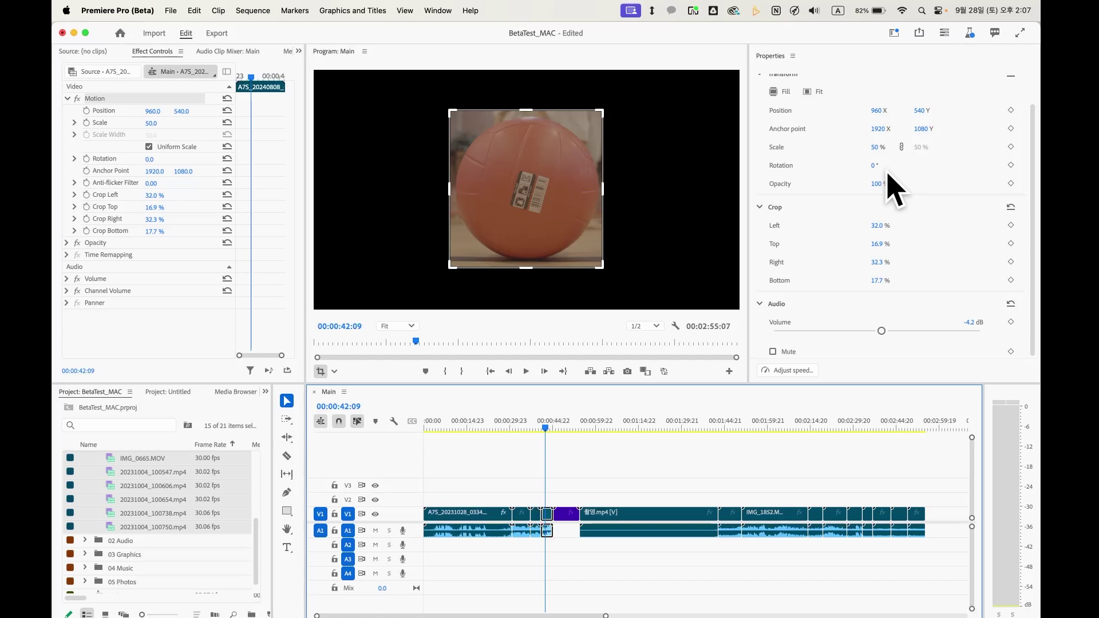
Set the ball clip's position to 1042, 551, scale to 63%, rotation to 10° and left crop to 37%.
scroll(842, 161, up, 2)
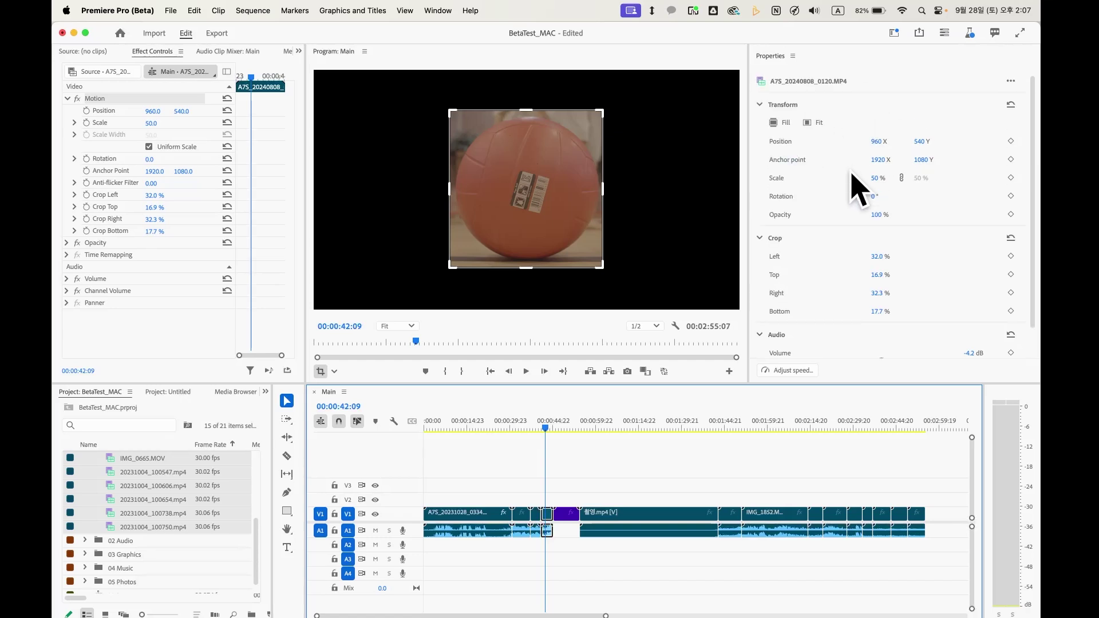
click(881, 139)
mouse_move(881, 136)
mouse_down()
mouse_move(866, 137)
mouse_move(935, 140)
mouse_move(849, 140)
mouse_move(893, 139)
mouse_up()
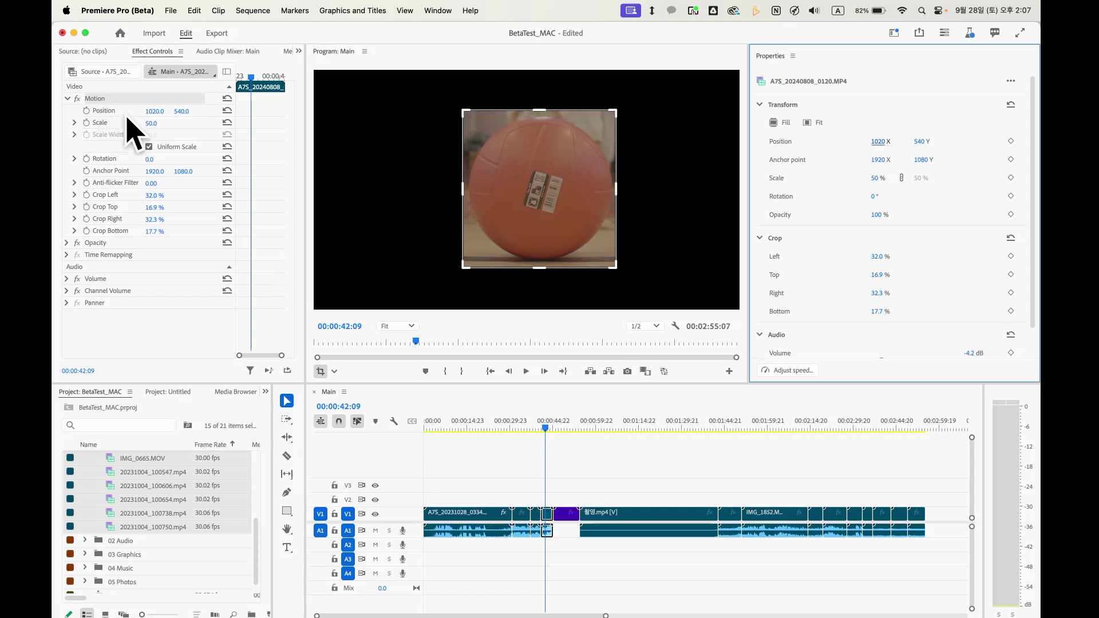
drag(878, 141, 908, 142)
mouse_move(874, 178)
mouse_down()
mouse_move(891, 172)
mouse_move(878, 193)
mouse_up()
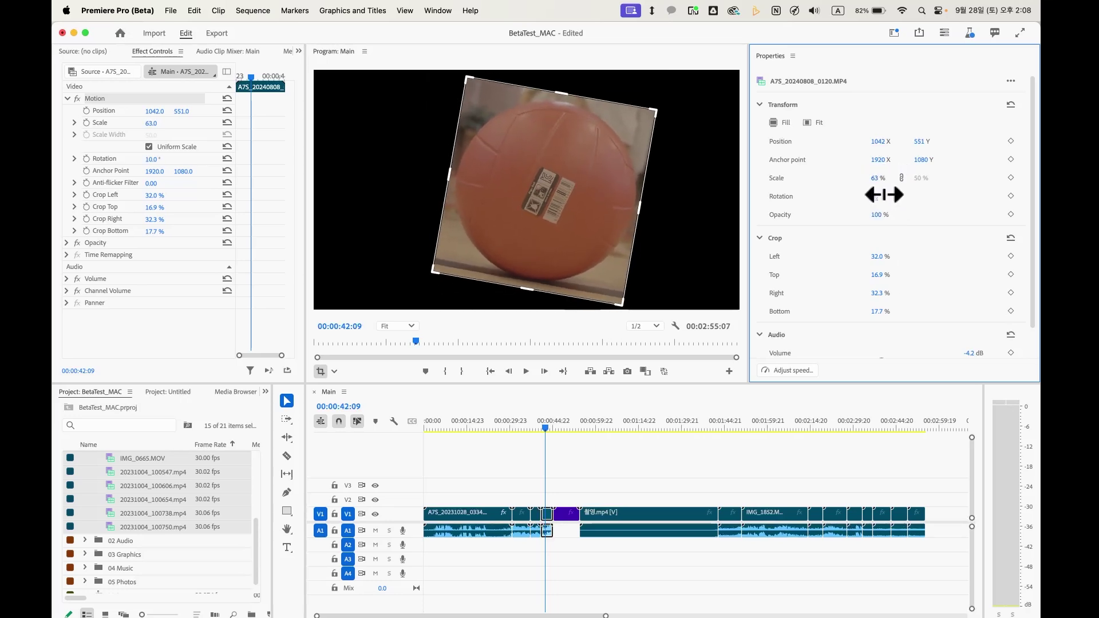
drag(888, 256, 893, 256)
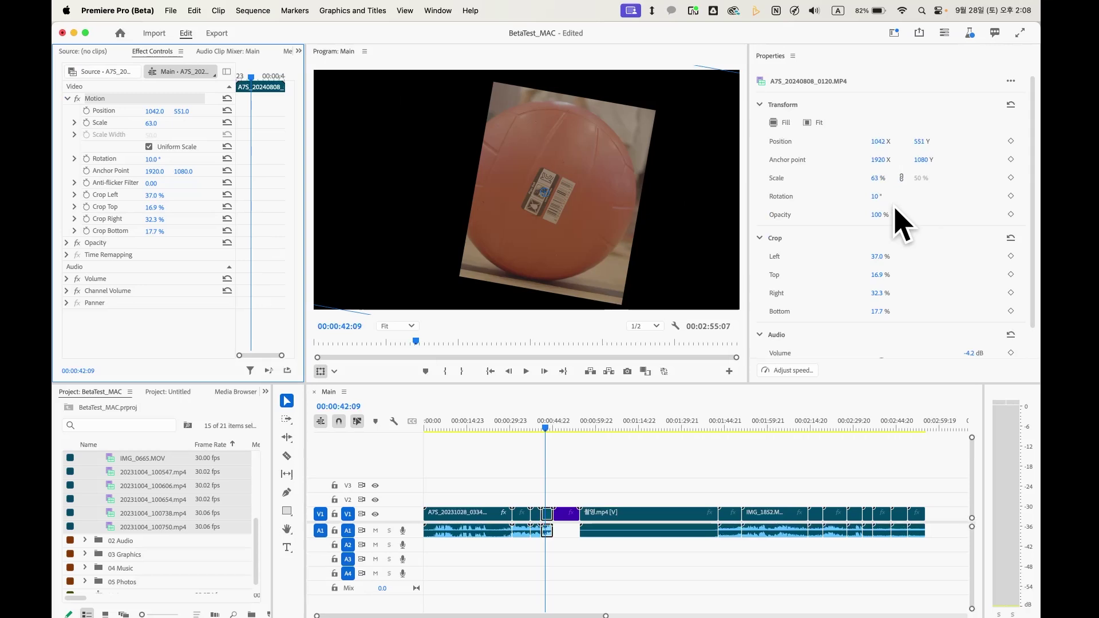
Vary the ball clip's volume from both its properties and its effect controls, finishing at -5.1 dB.
scroll(900, 221, down, 2)
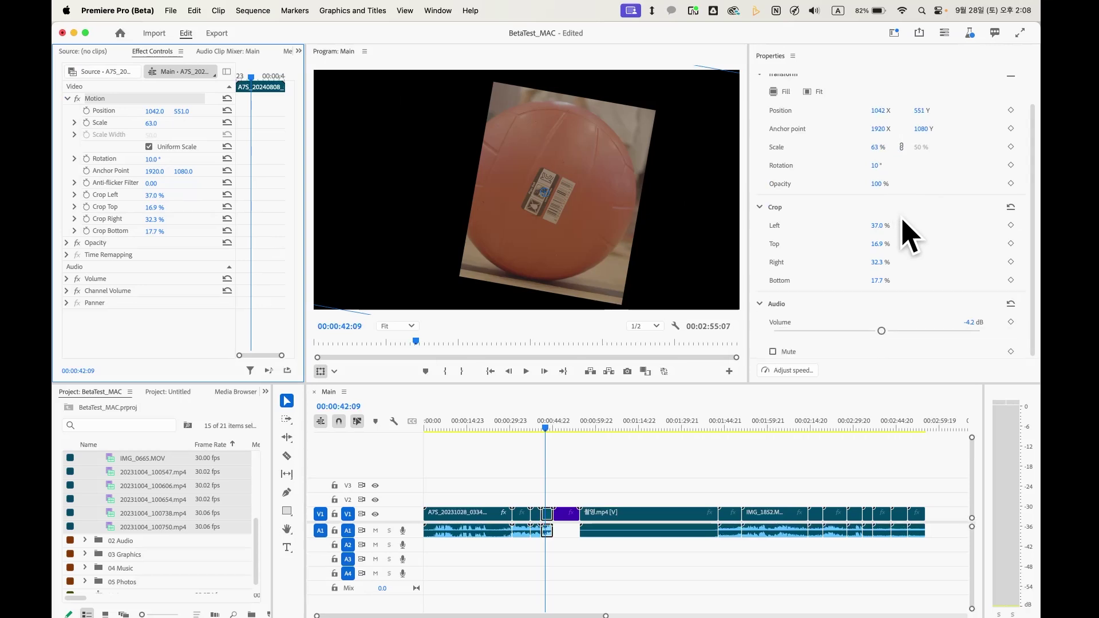
mouse_move(889, 337)
mouse_down()
mouse_move(866, 338)
mouse_move(887, 335)
mouse_up()
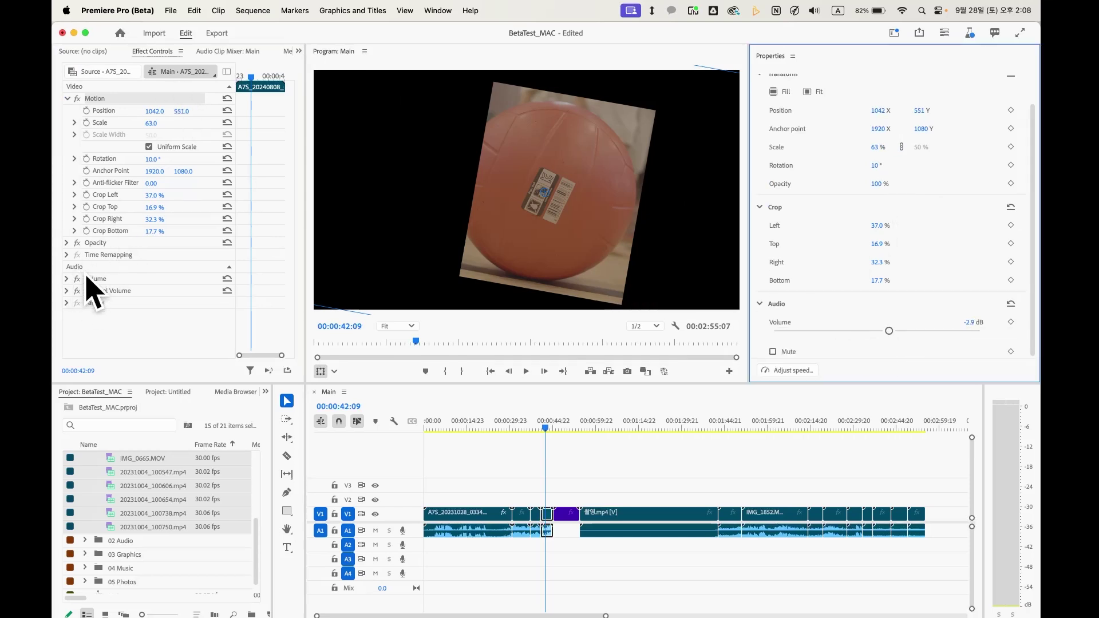
click(66, 280)
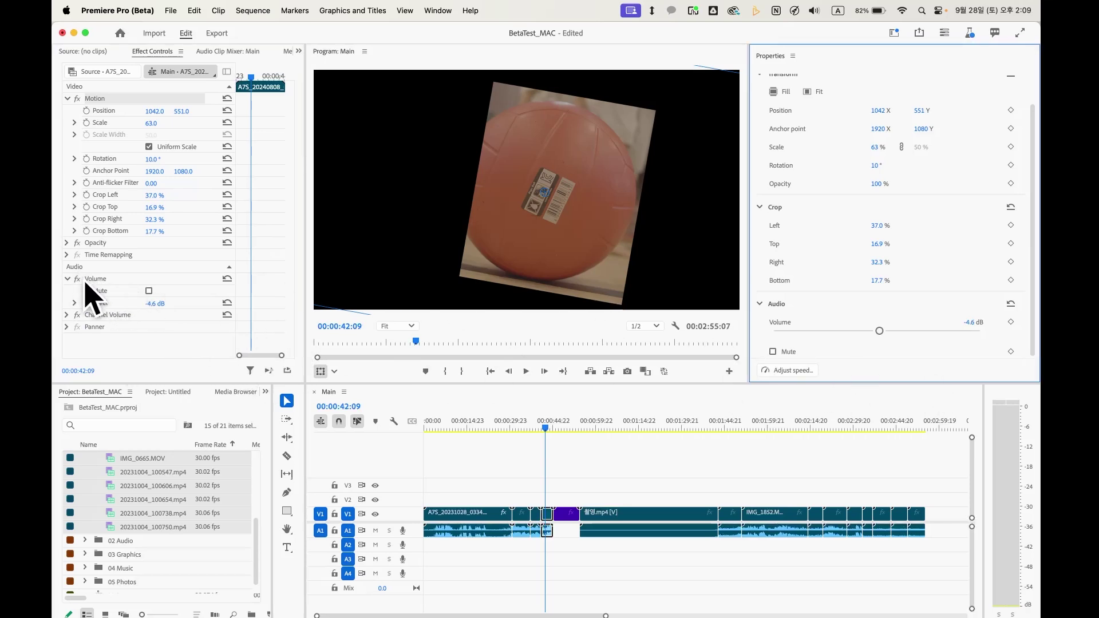
drag(150, 304, 159, 303)
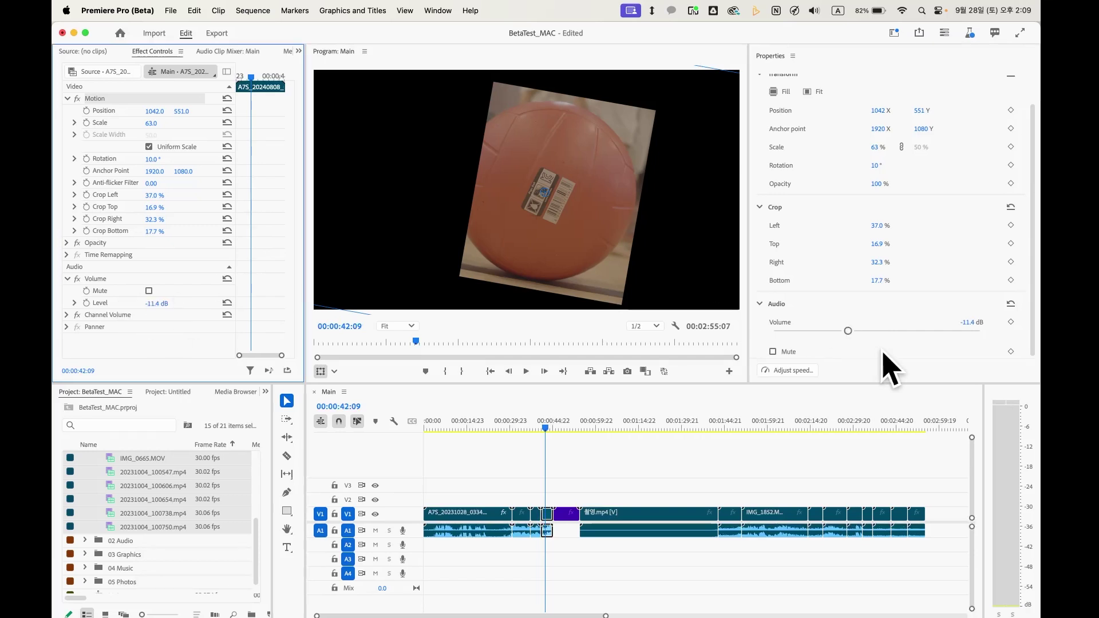
drag(848, 331, 871, 330)
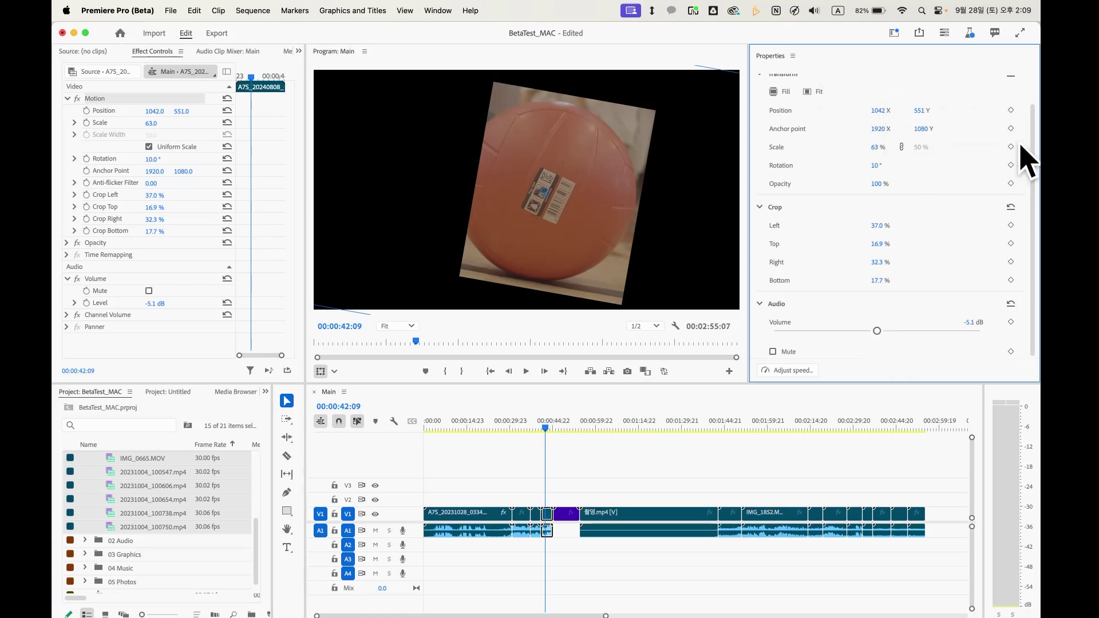
Keyframe the ball clip's position from X 1042 at 00:00:42:09 to X 397 further on, and play back the move.
click(1011, 110)
drag(878, 111, 704, 109)
key(space)
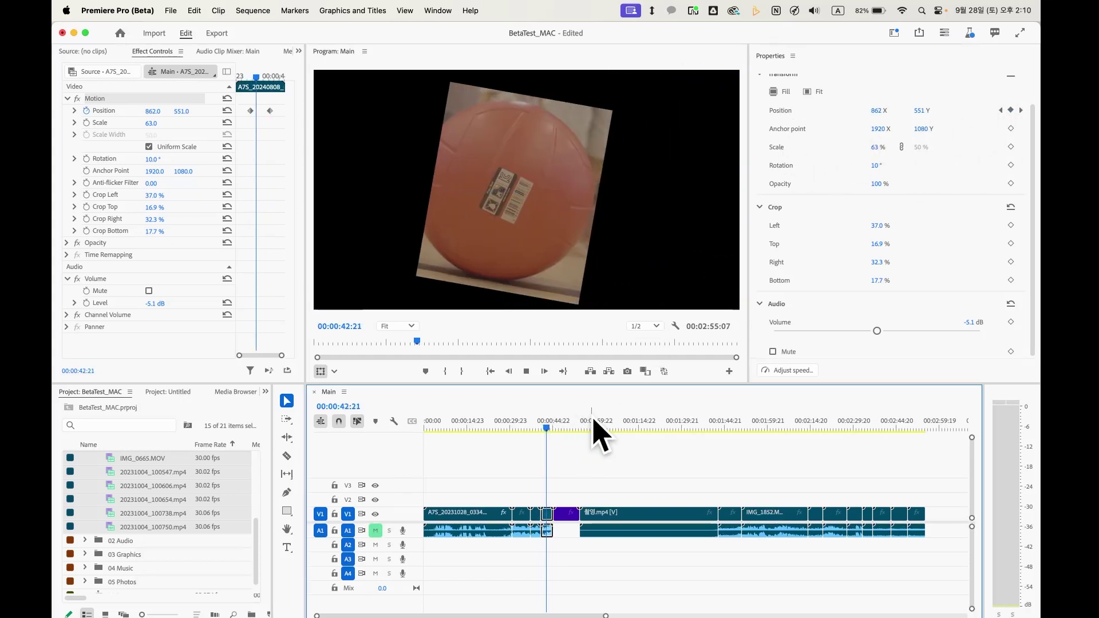
key(space)
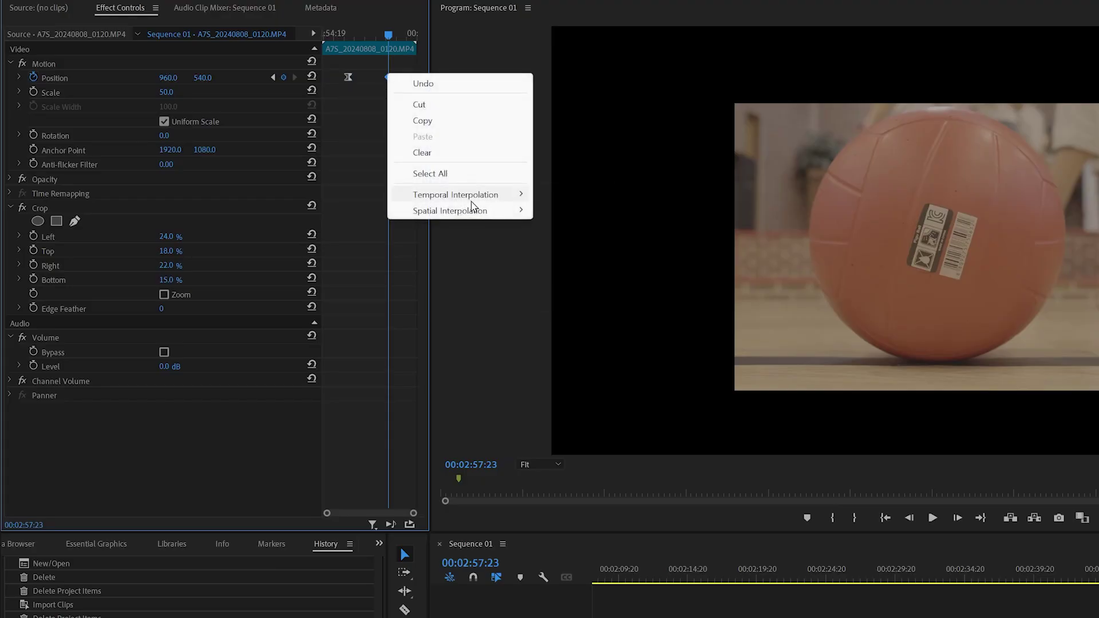
In Premiere Pro 2024, ease the last Position keyframe of the Sequence 01 ball clip and bring up its velocity graph.
click(593, 277)
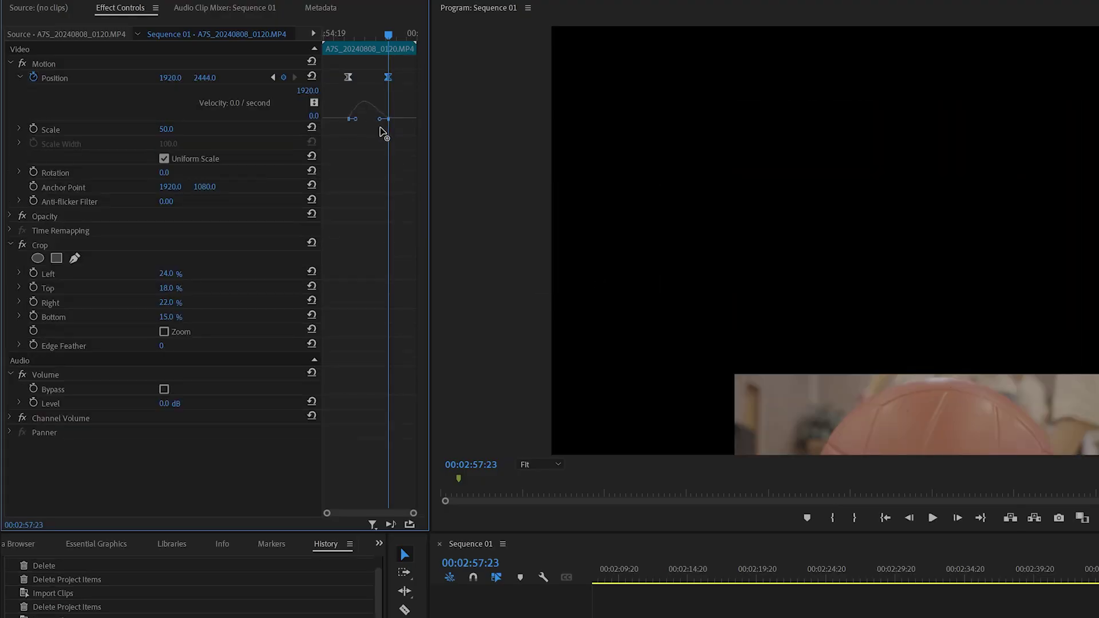
click(384, 132)
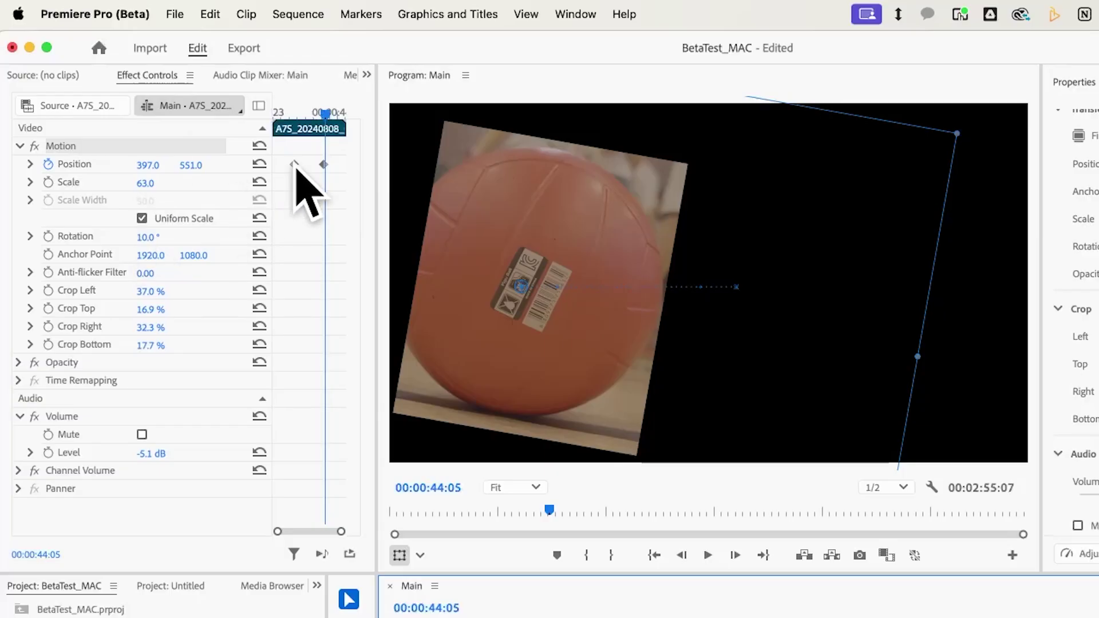
Back in the beta's BetaTest_MAC project, ease the ball clip's first Position keyframe and expand the Position velocity graph.
right_click(294, 165)
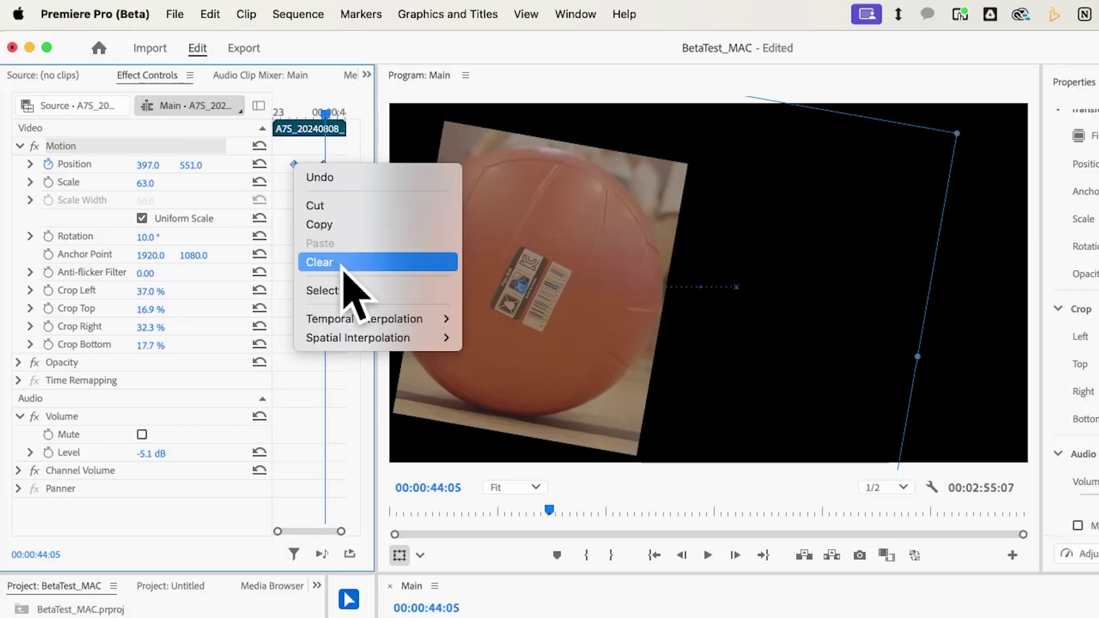
mouse_move(373, 329)
click(504, 442)
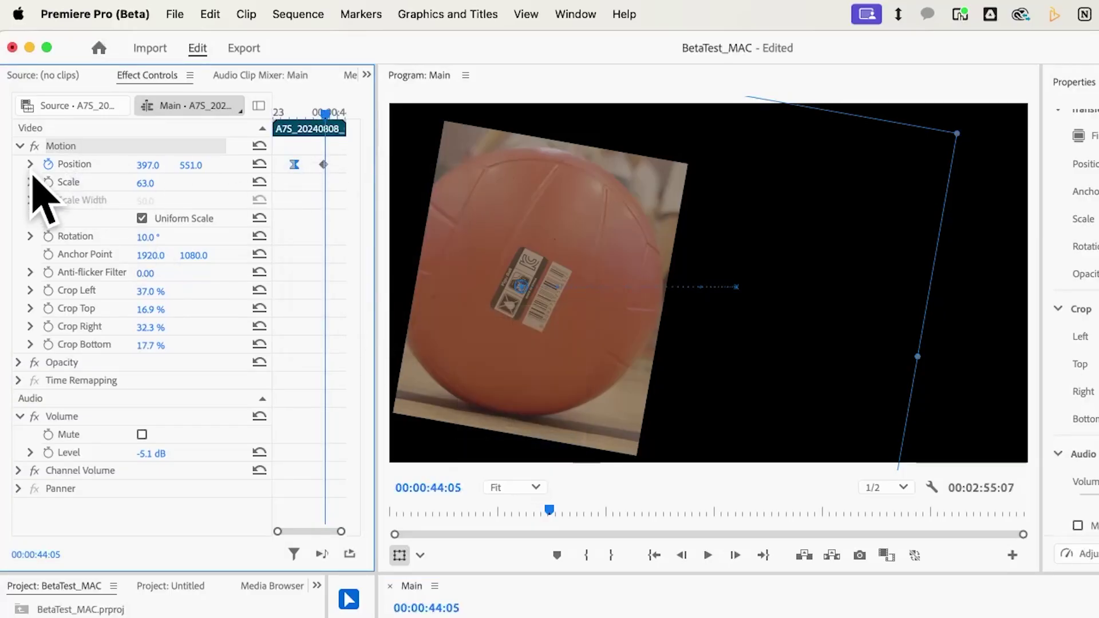
click(31, 164)
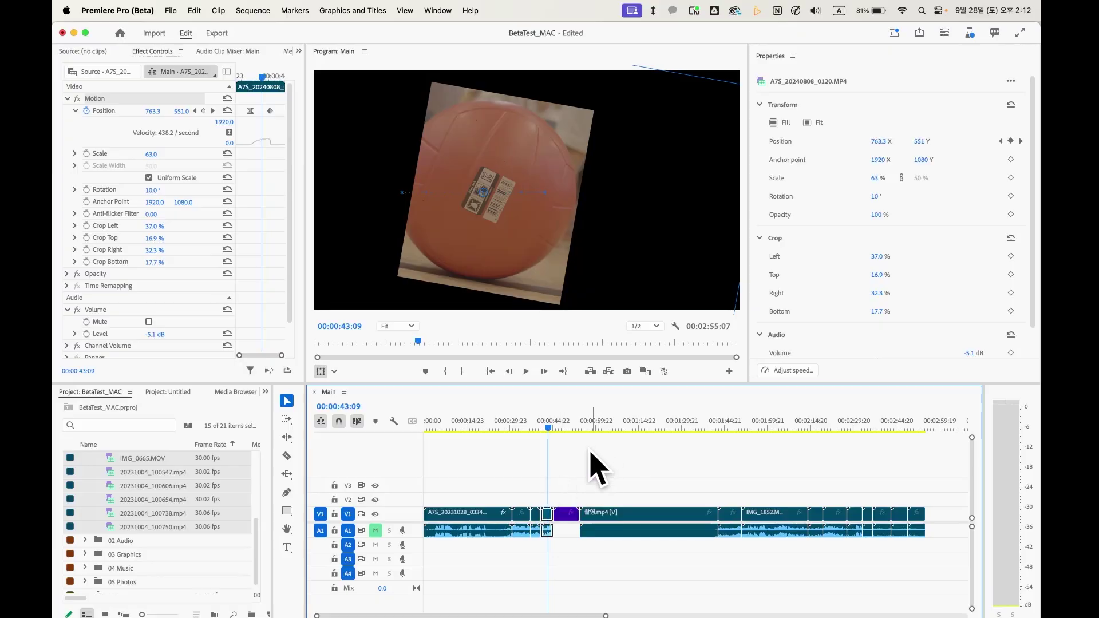
Select the ball clip and a run of clips after it in the Main sequence, move their position together, and check a later clip.
click(548, 524)
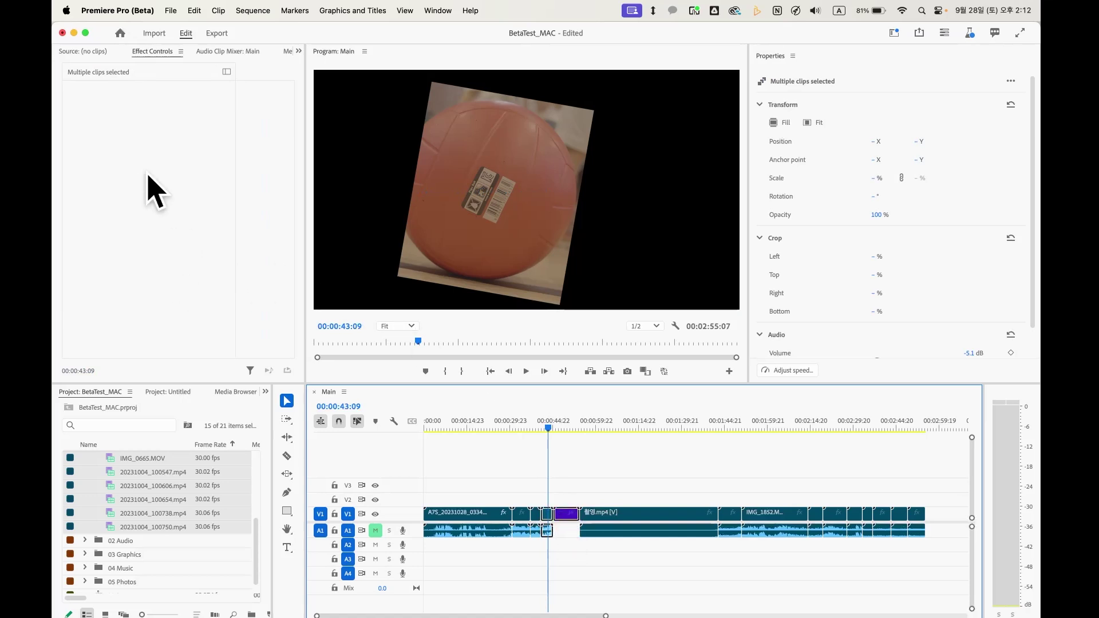
click(553, 519)
click(548, 514)
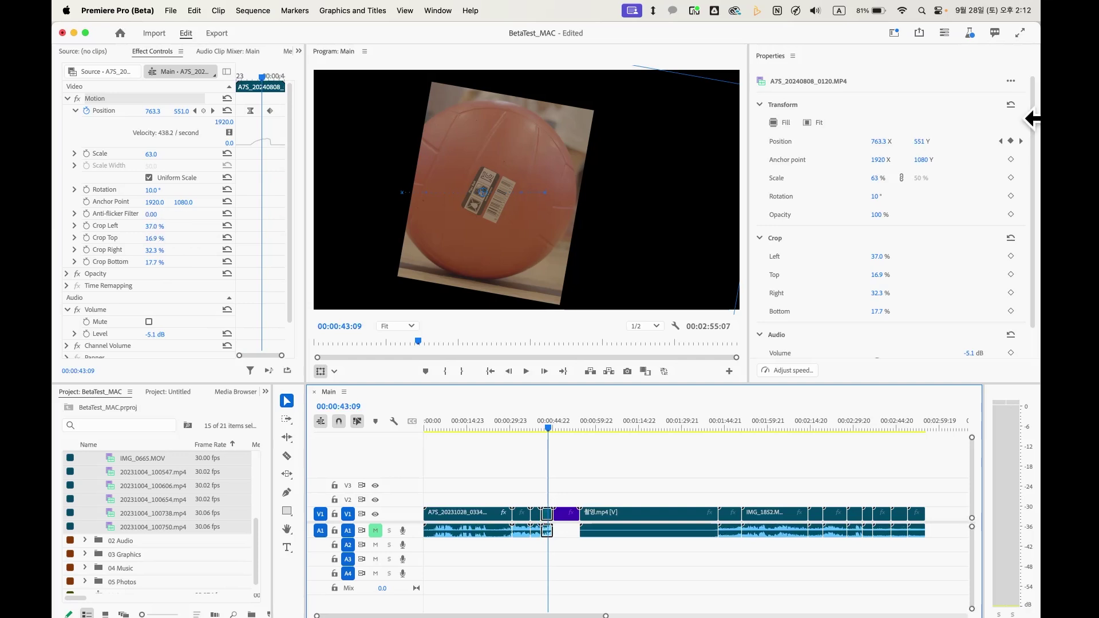
drag(850, 485, 549, 528)
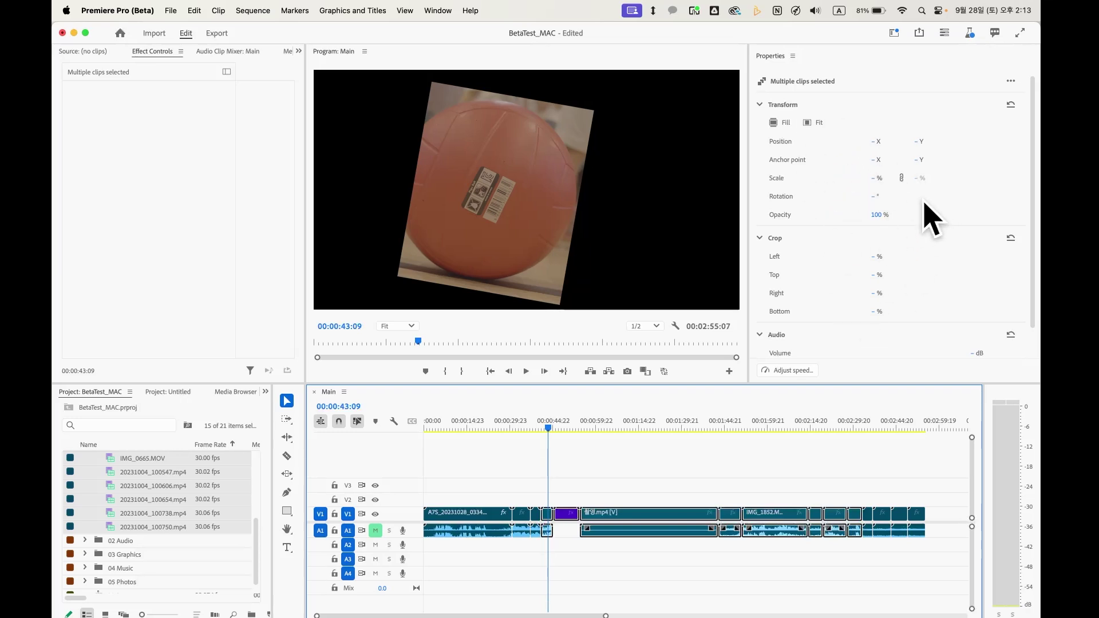
drag(888, 139, 686, 157)
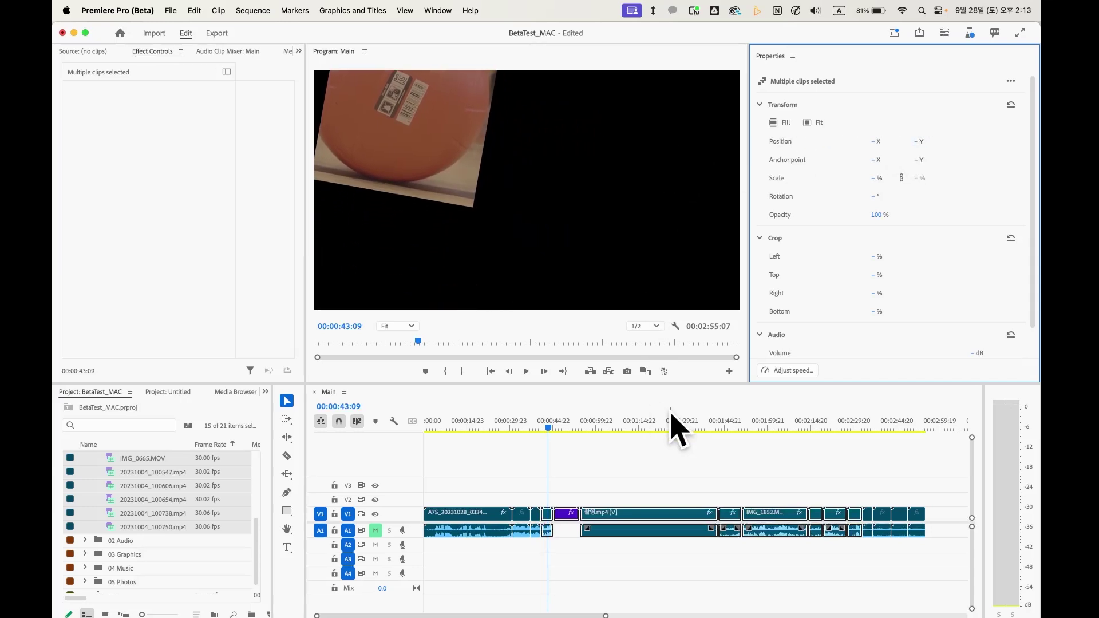
click(728, 427)
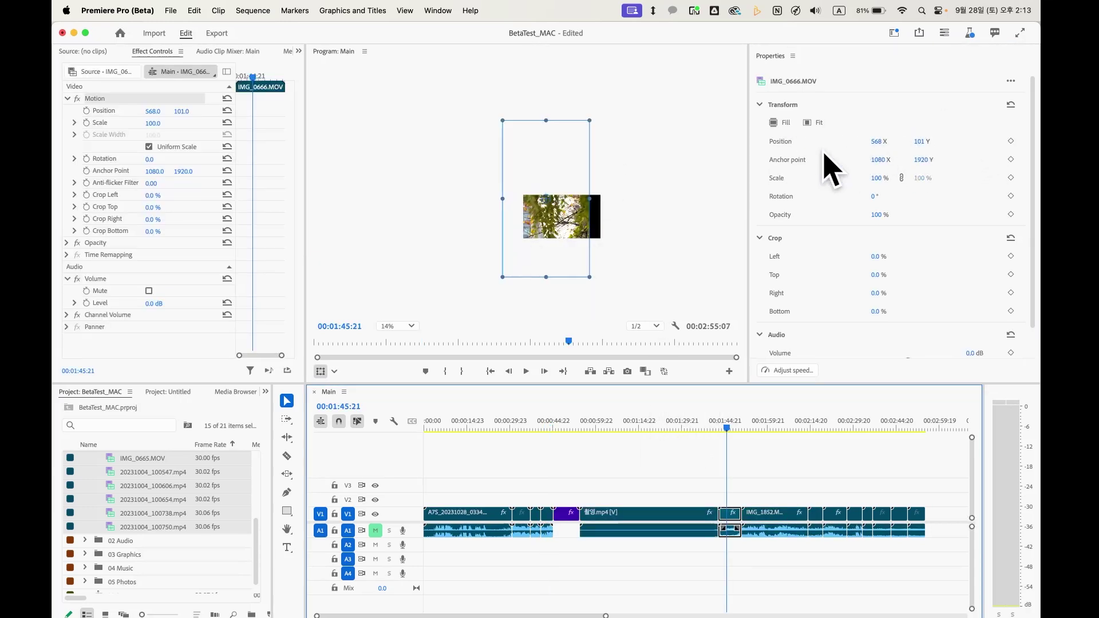
Try cropping all clips in the Main sequence together from the left, top and right, and scrub through the result.
drag(944, 466, 470, 558)
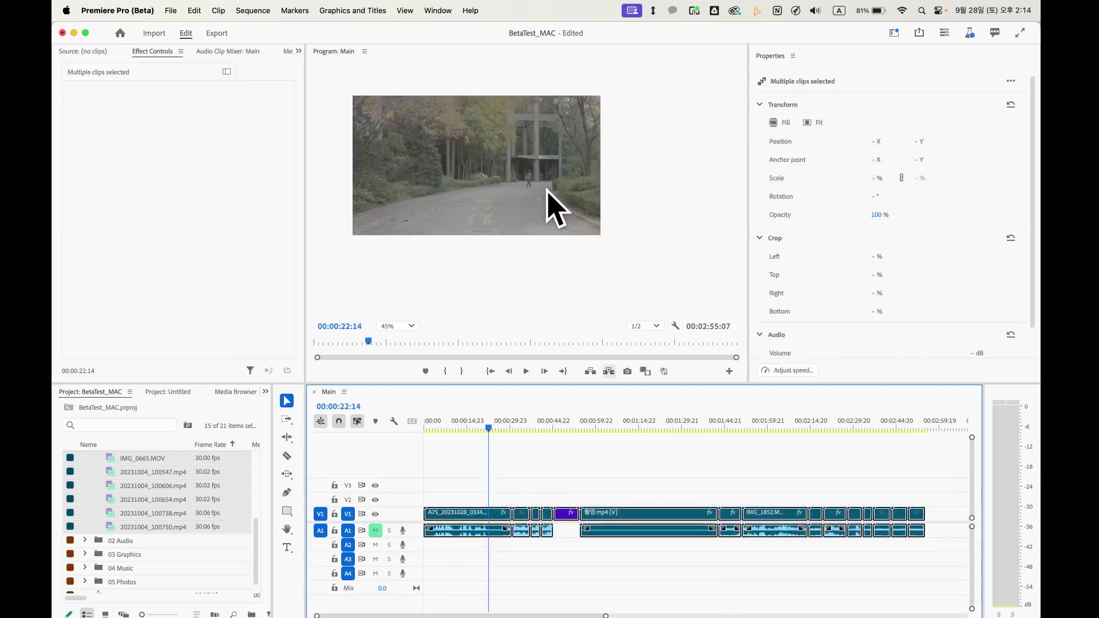
drag(873, 256, 889, 293)
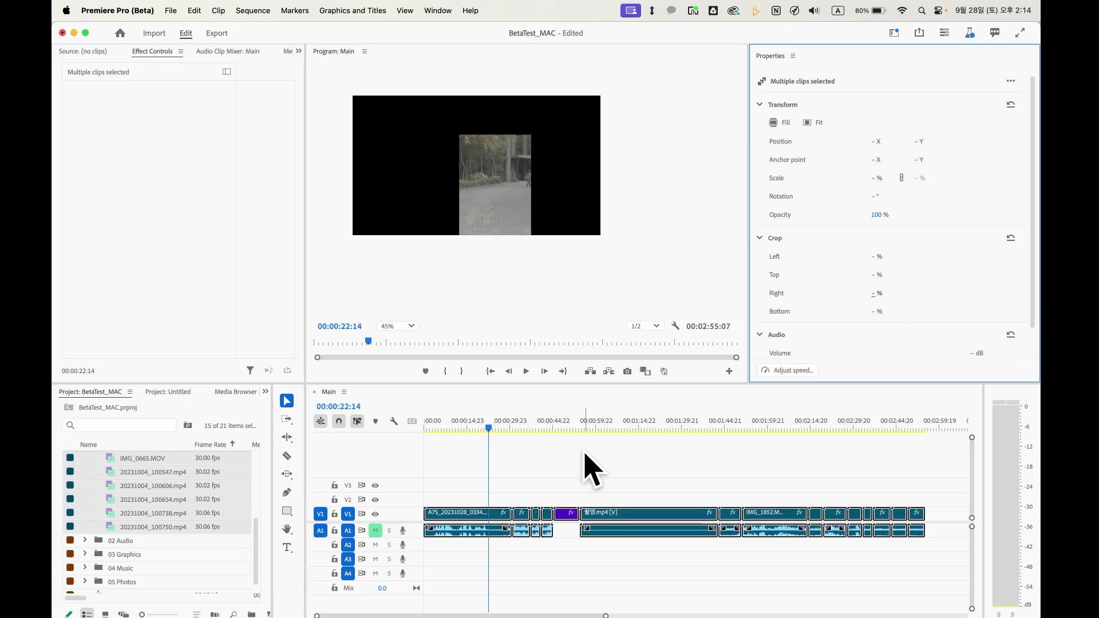
drag(575, 433, 908, 435)
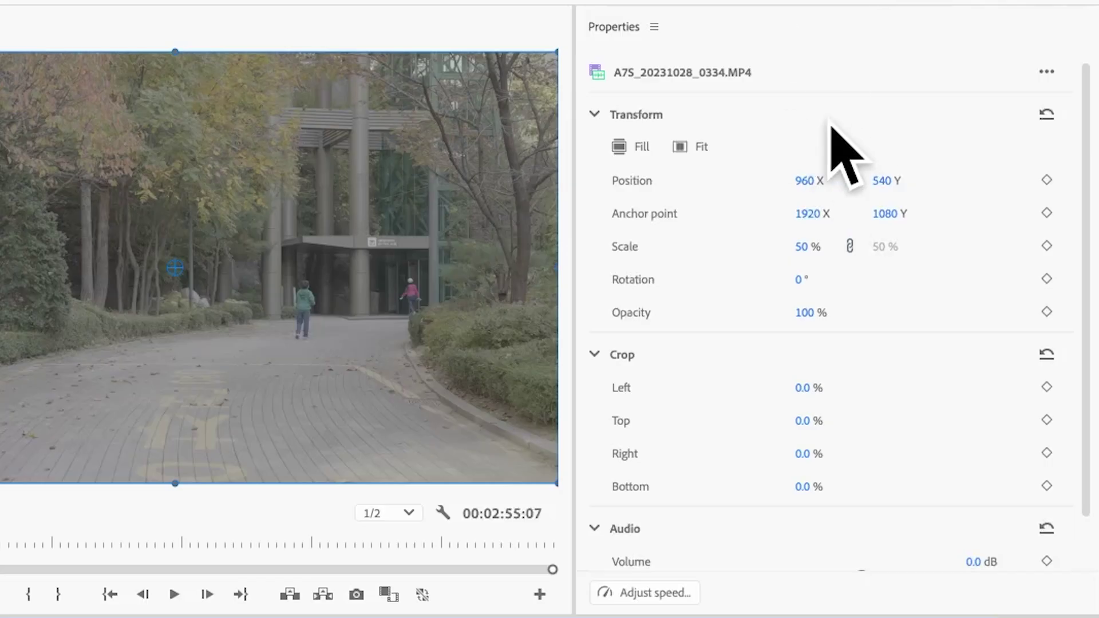
Open the color adjustment for A7S_20231028_0334.MP4 from its properties and look through the Lumetri Color controls.
click(1047, 72)
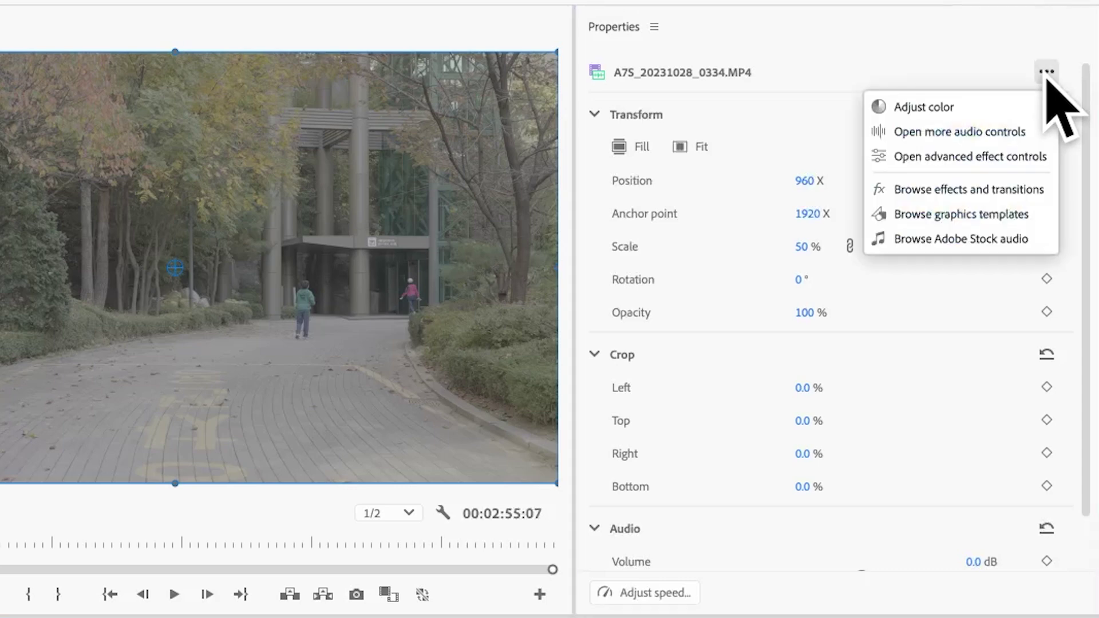
click(979, 115)
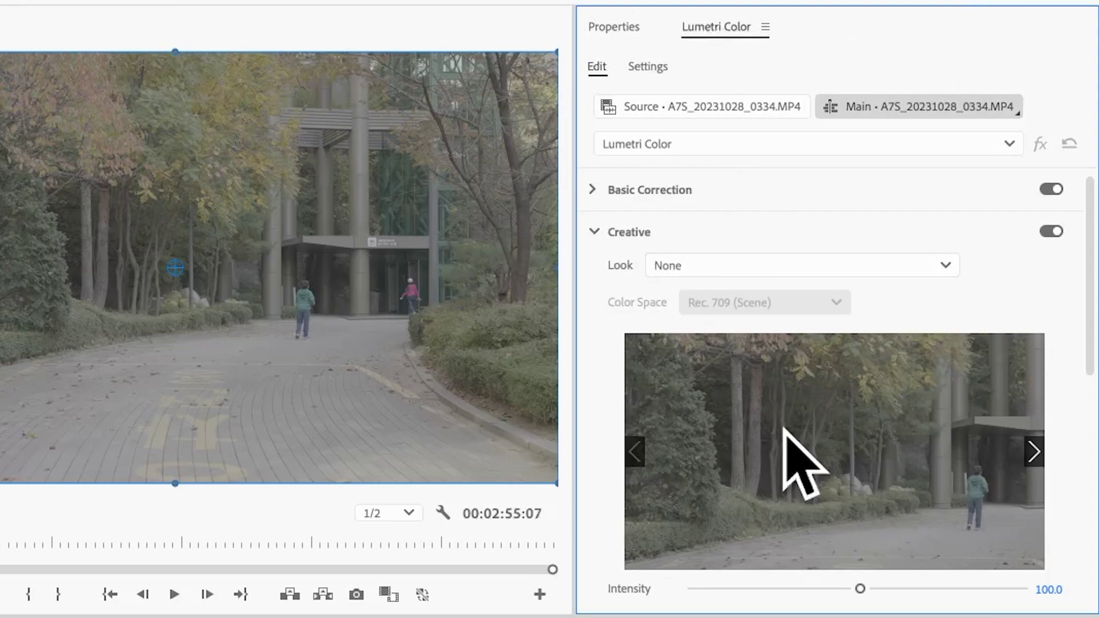
scroll(859, 270, down, 5)
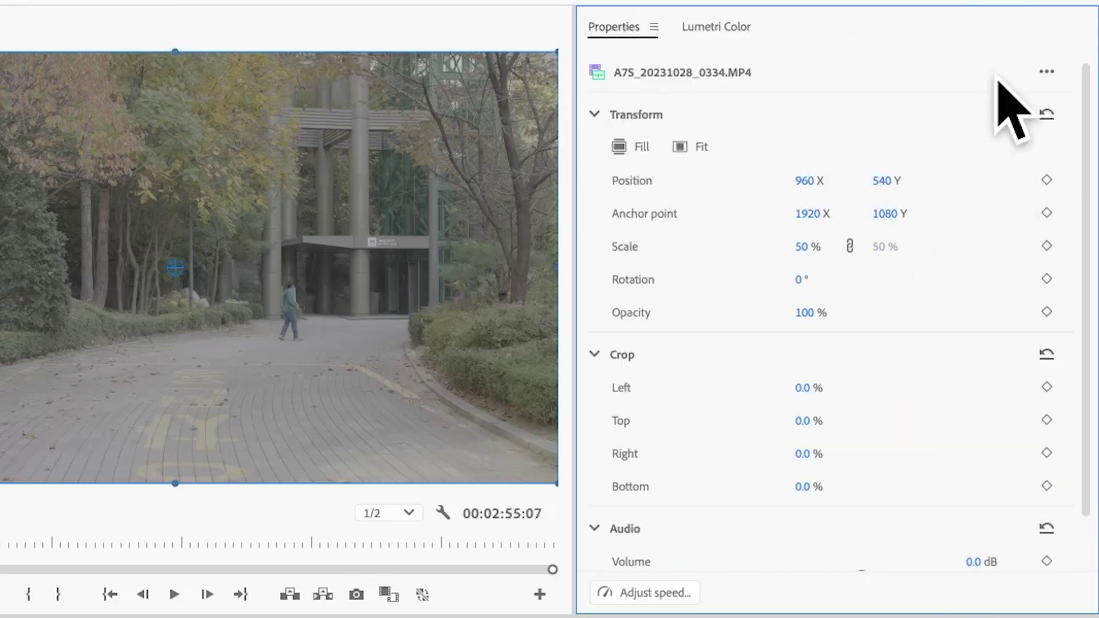
Open the additional audio controls for A7S_20231028_0334.MP4 from its properties and look through the Essential Sound settings.
click(1047, 72)
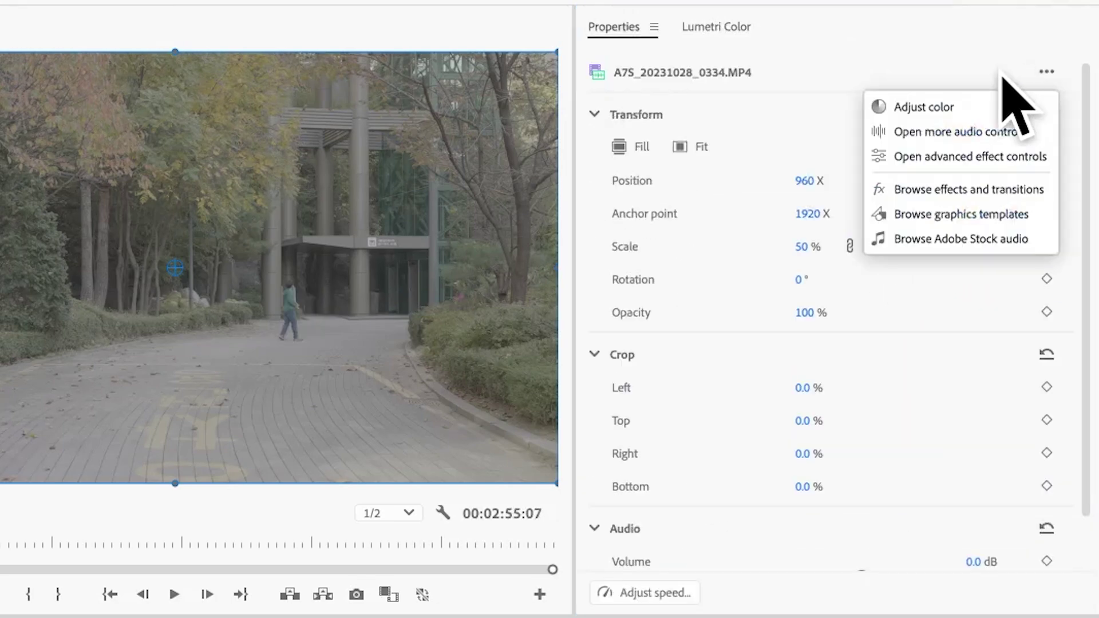
click(968, 136)
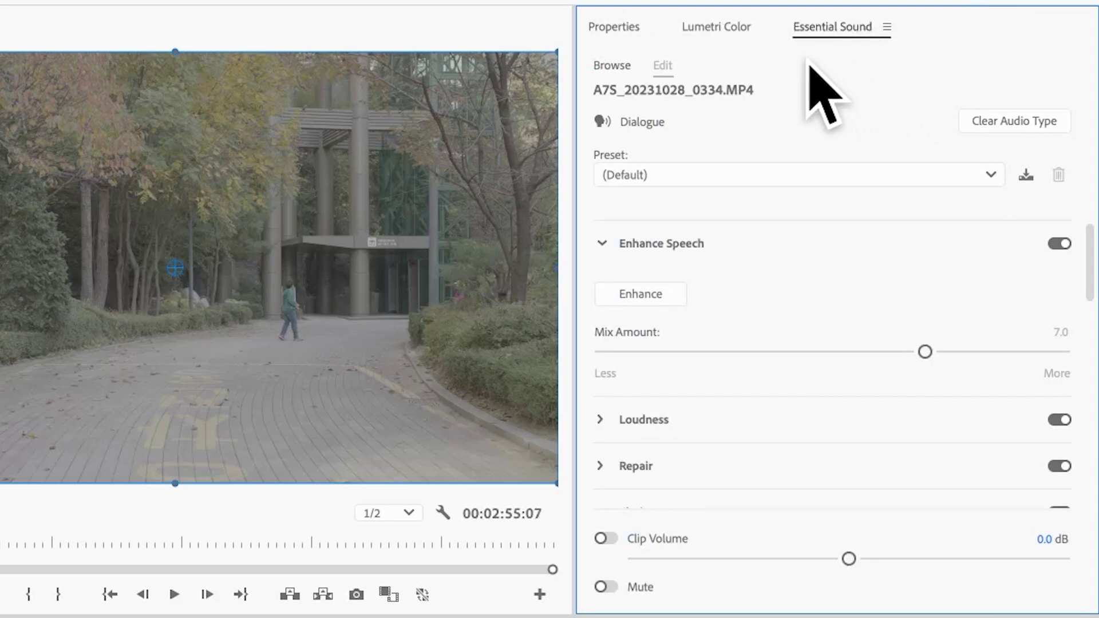
scroll(836, 289, down, 3)
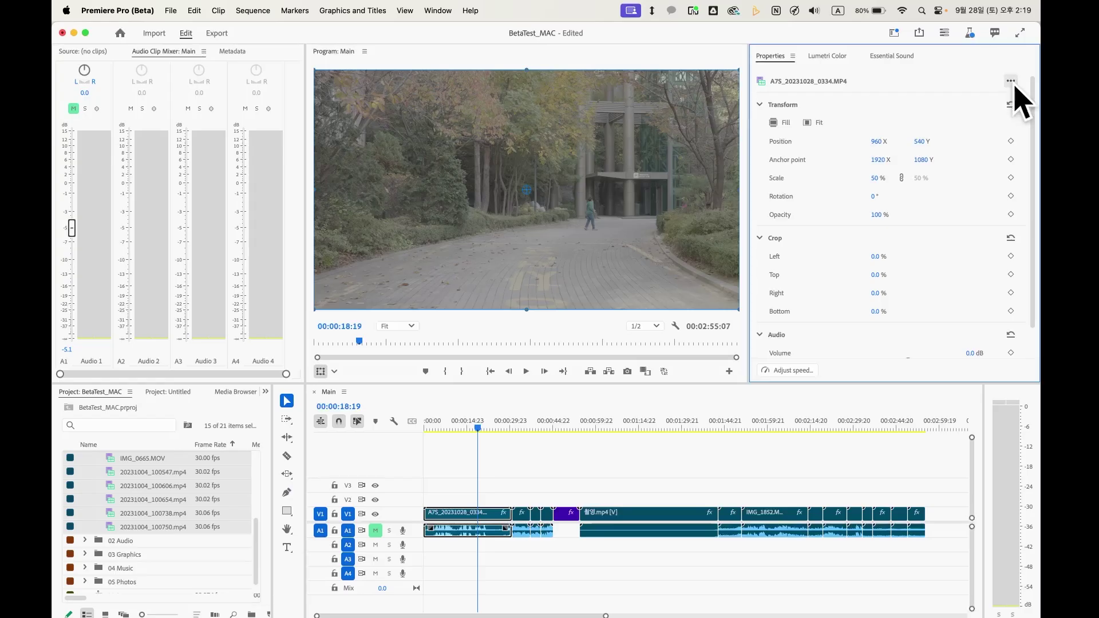
Open the advanced effect controls for A7S_20231028_0334.MP4, dock Effect Controls beside Properties, and reopen them from the clip's properties.
click(1011, 82)
click(980, 132)
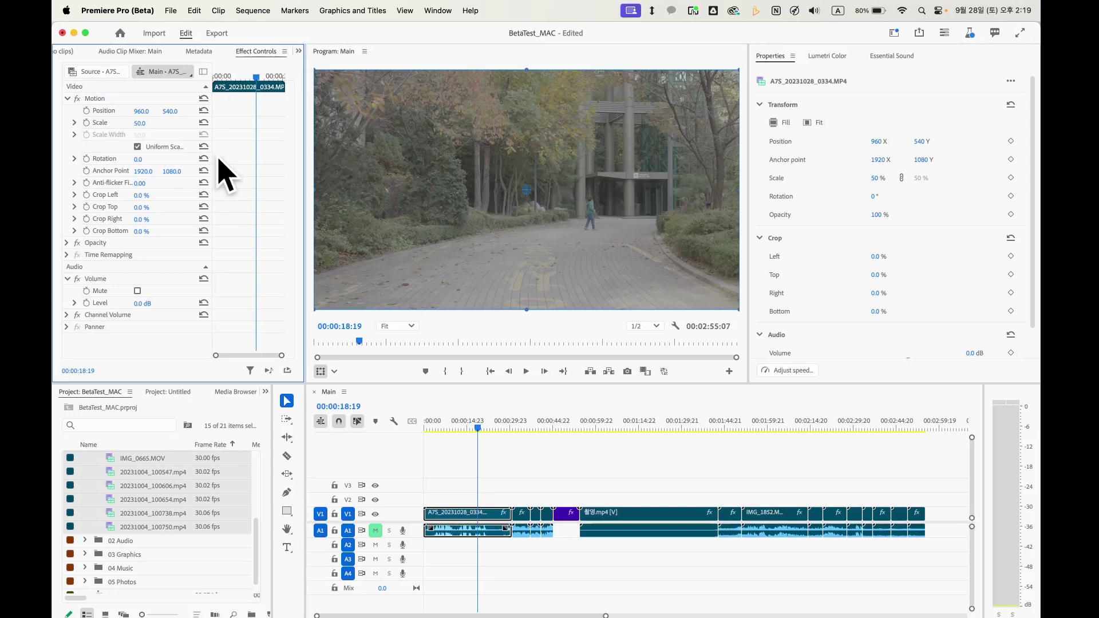
drag(240, 76, 779, 65)
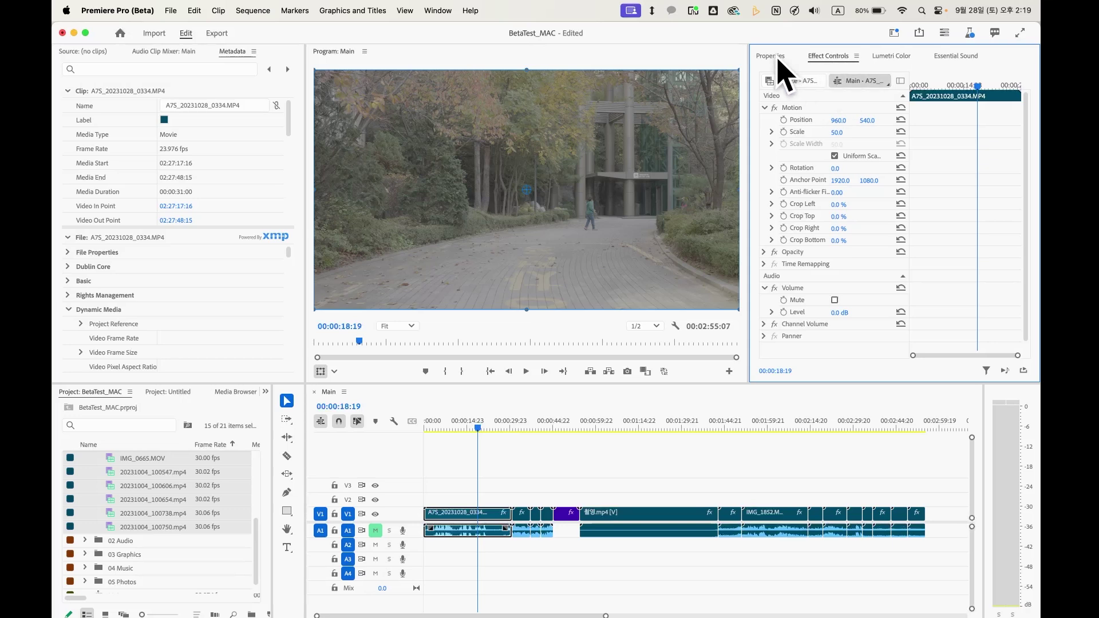
click(778, 59)
click(1011, 80)
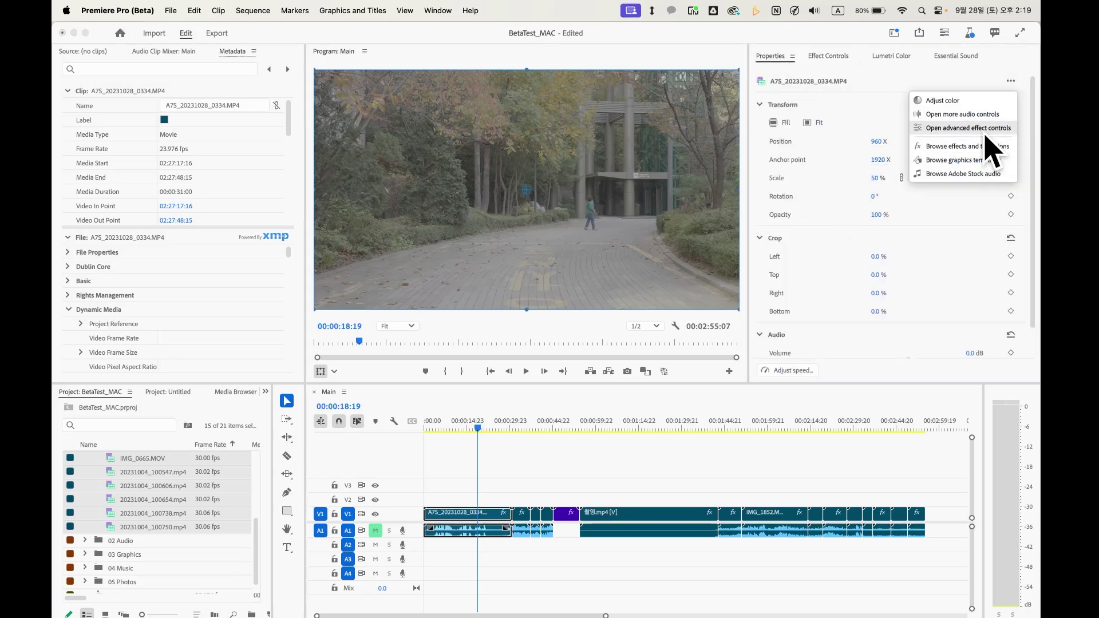
click(986, 133)
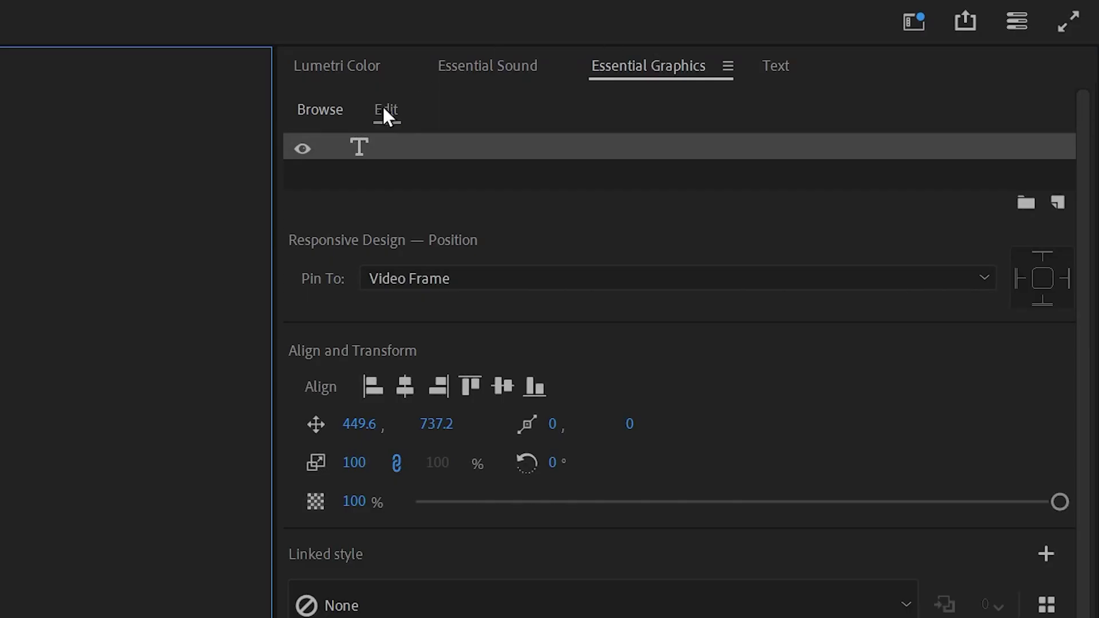
View the text layer's Essential Graphics settings in the 2024 release, and compare the video clip's and title's properties in the beta.
click(384, 108)
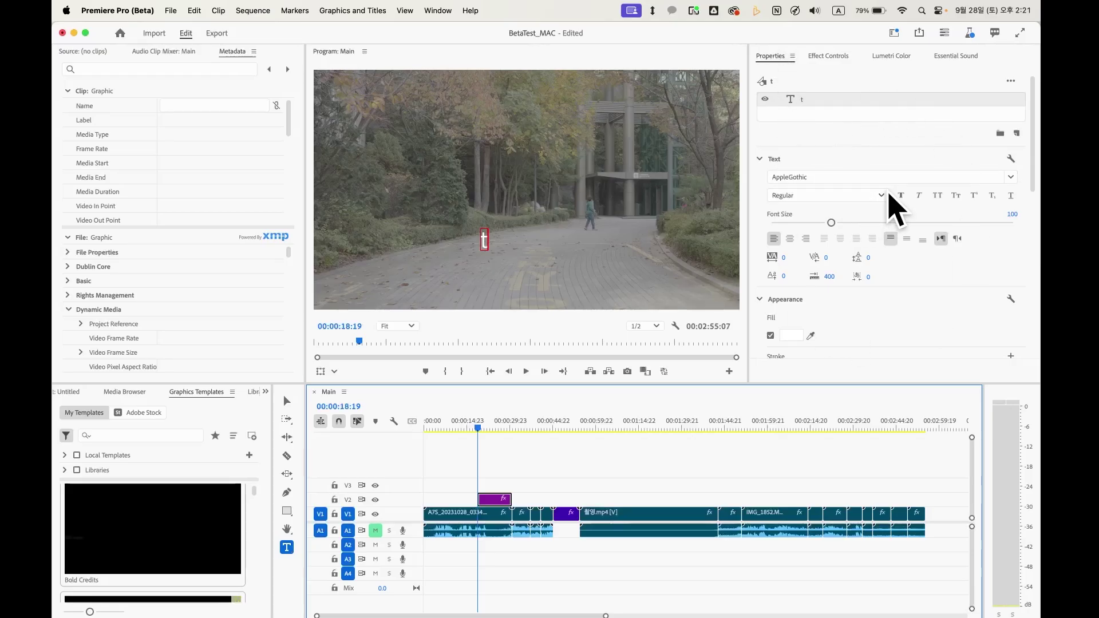
click(454, 512)
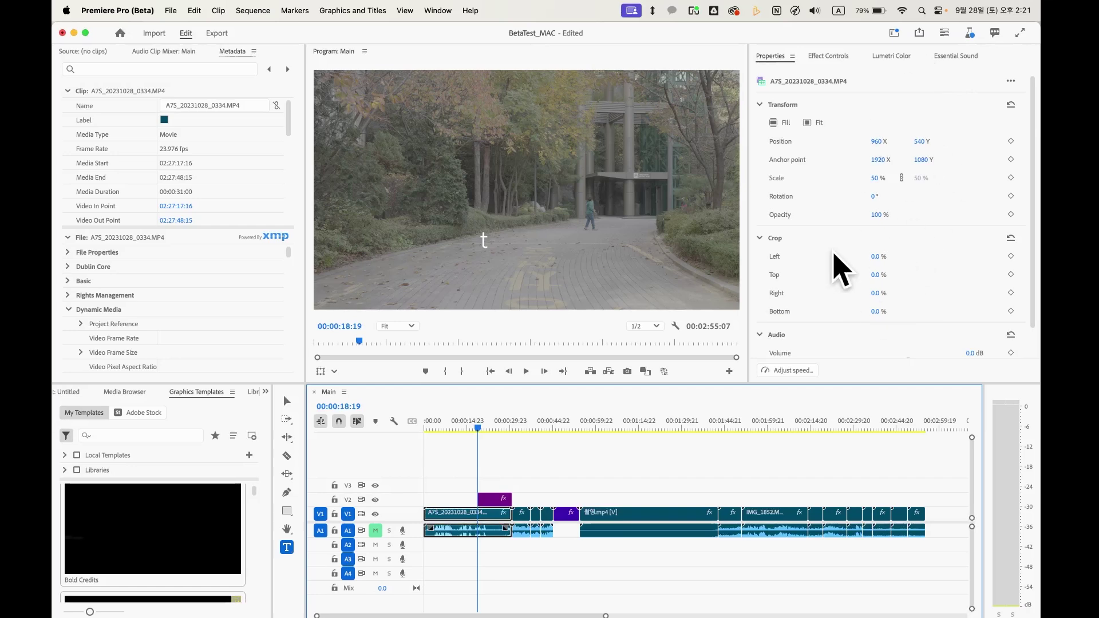
click(496, 500)
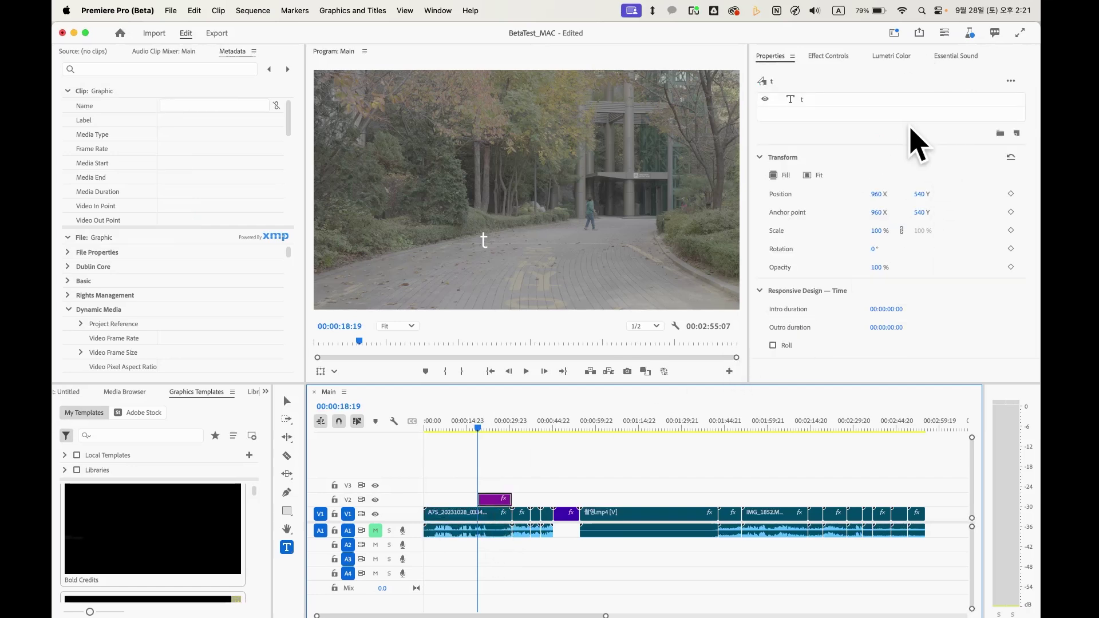
click(902, 156)
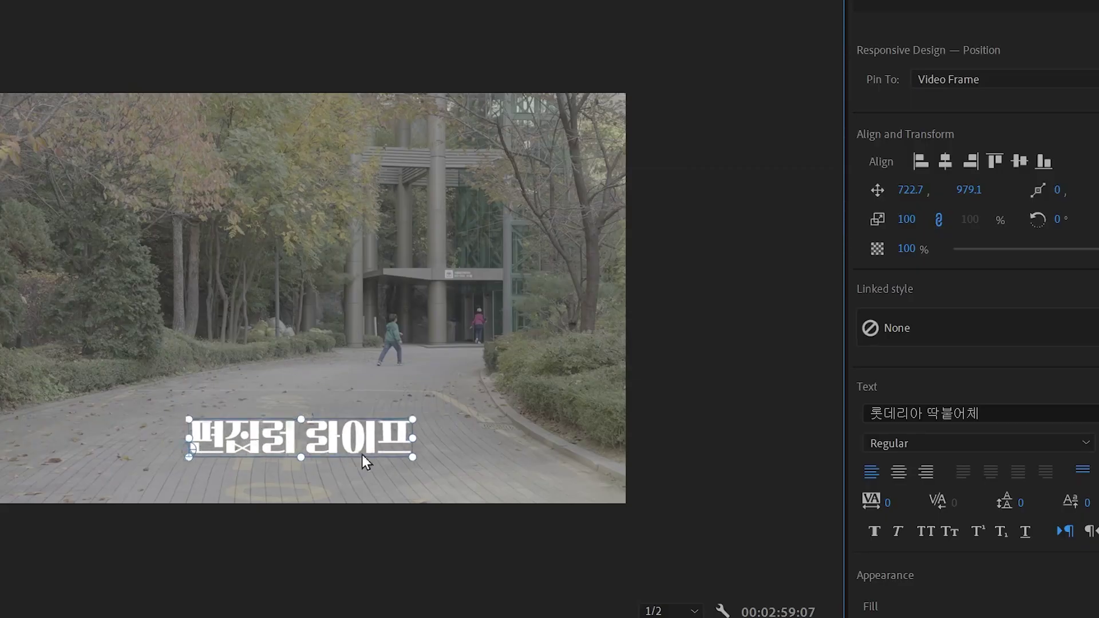
In the 2024 release, move the title 편집러 라이프, center its paragraph text, and align it horizontally to the frame's center.
drag(362, 454, 318, 458)
click(900, 472)
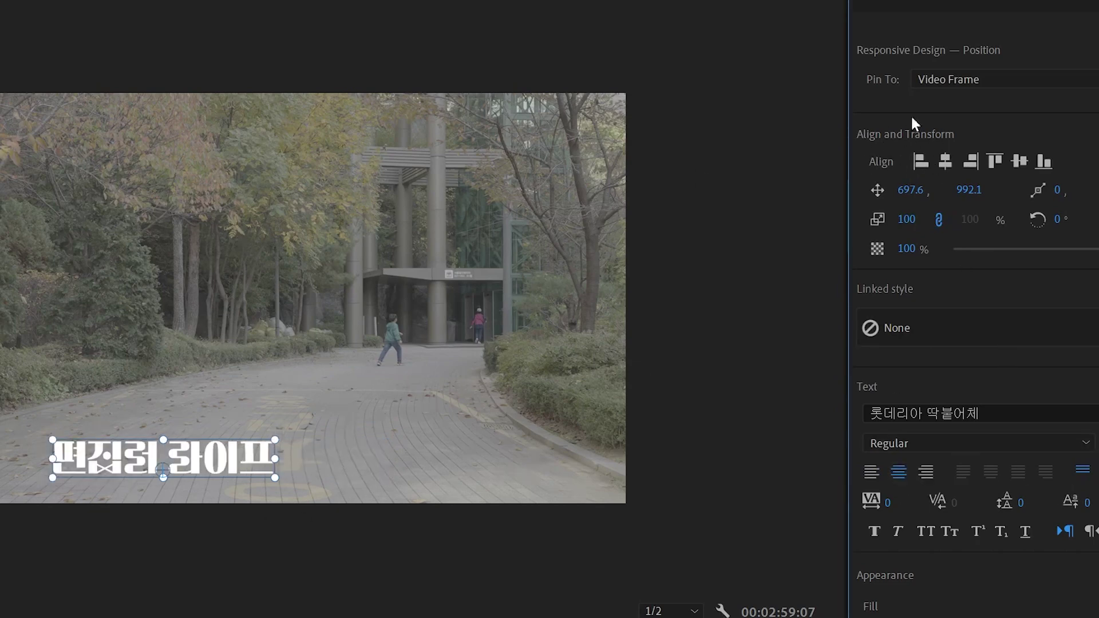
click(943, 160)
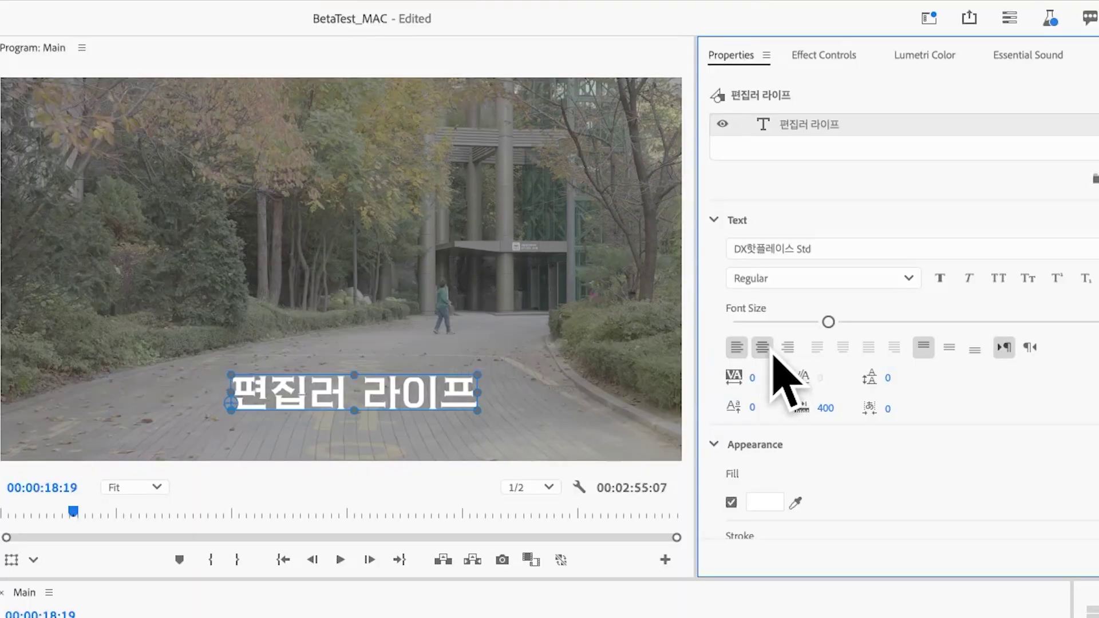
In the beta, center the paragraph text of the title 편집러 라이프 and align it horizontally to the frame's center.
key(super+z)
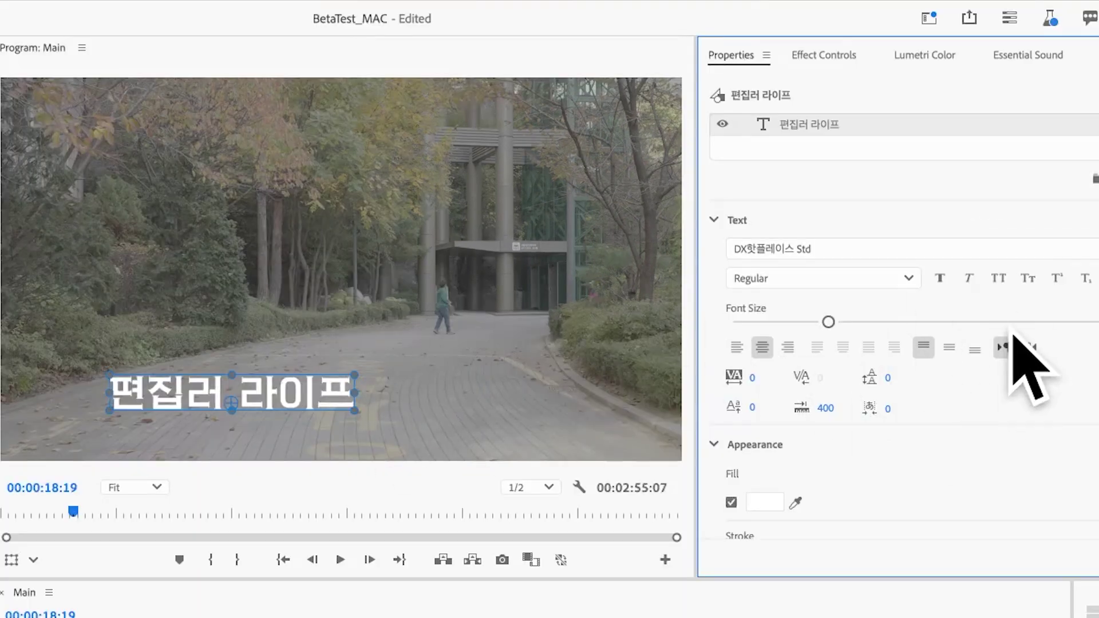
scroll(928, 335, down, 10)
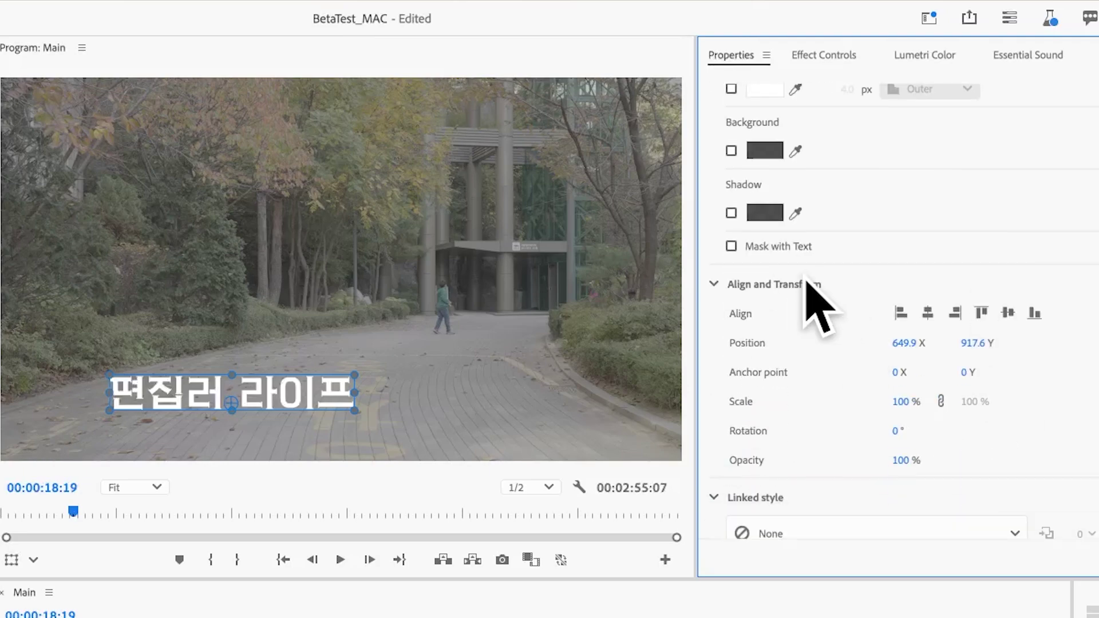
scroll(915, 354, up, 7)
scroll(952, 377, down, 9)
scroll(953, 378, up, 10)
scroll(950, 372, down, 8)
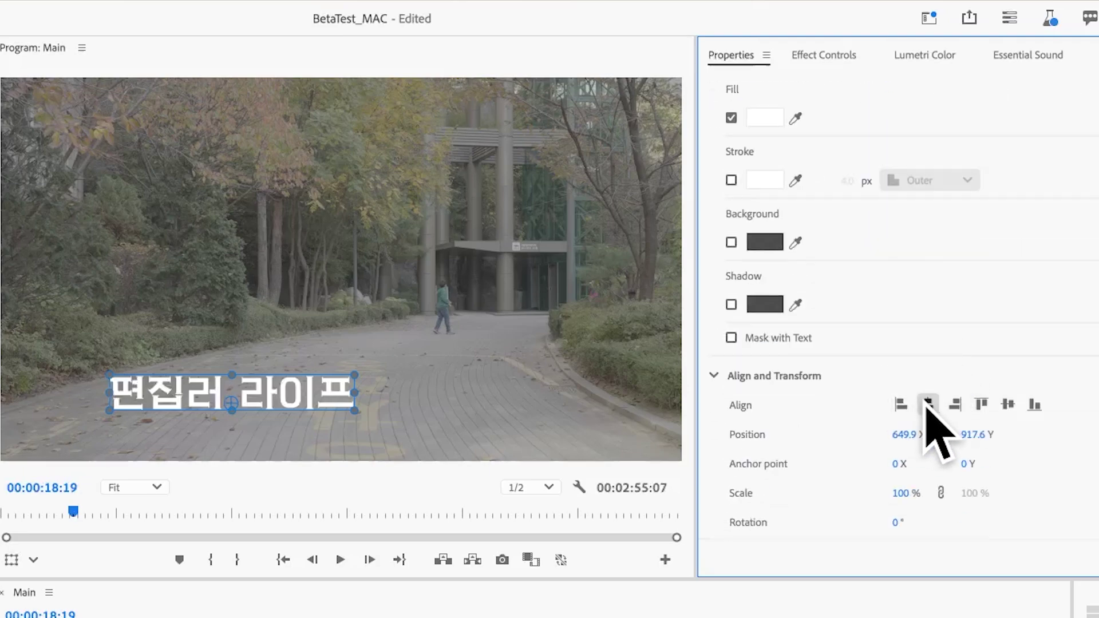
click(927, 404)
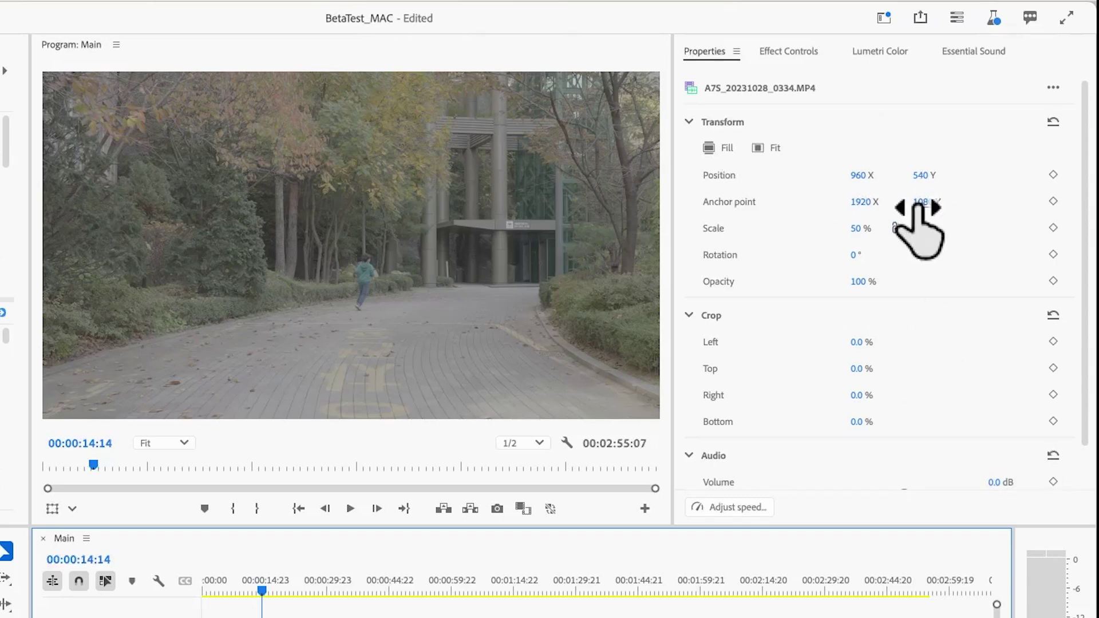
Look through Effect Controls, Lumetri Color and Essential Sound for A7S_20231028_0334.MP4, and move the playhead further along the Main sequence.
click(799, 53)
click(870, 53)
click(959, 53)
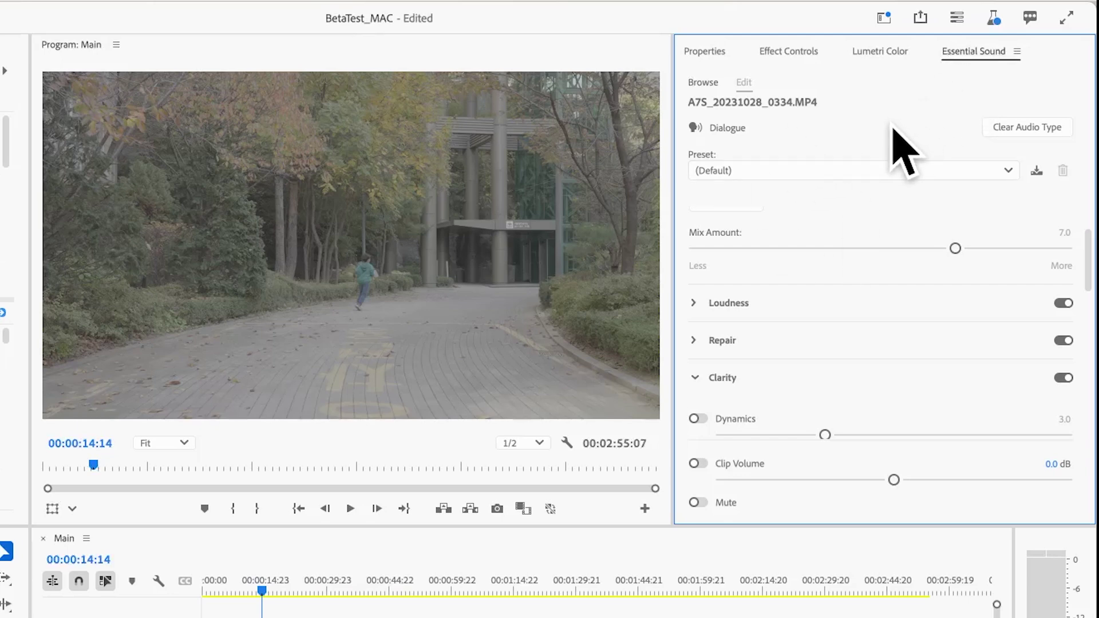
click(305, 592)
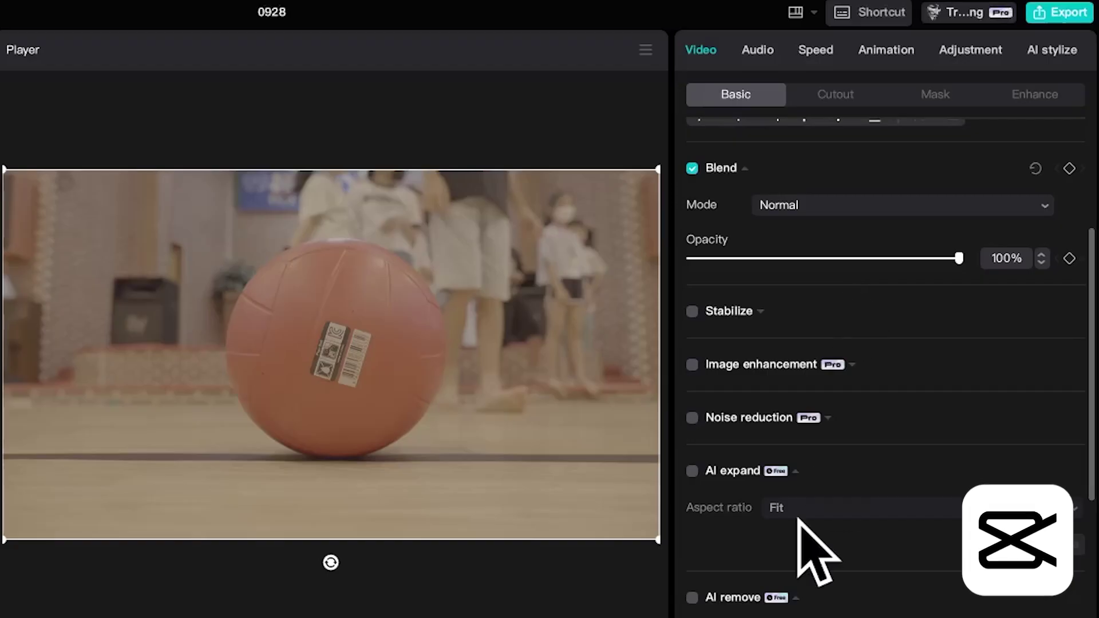
In CapCut, expand the ball clip's Stabilize settings and look through its Cutout, Mask and Enhance options.
click(761, 311)
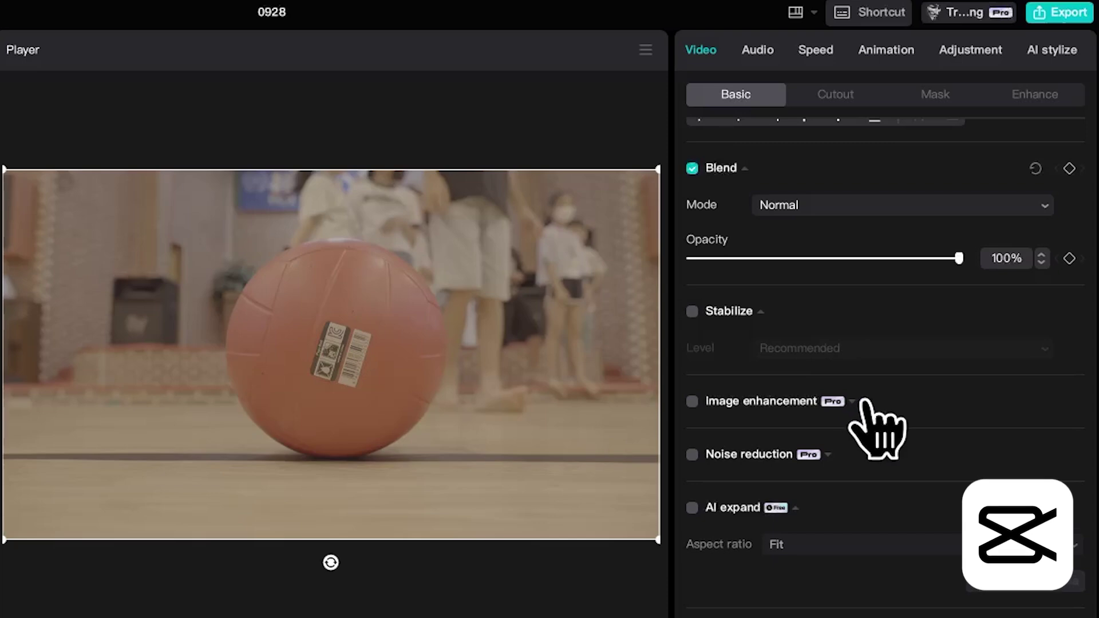
scroll(847, 258, up, 5)
click(838, 96)
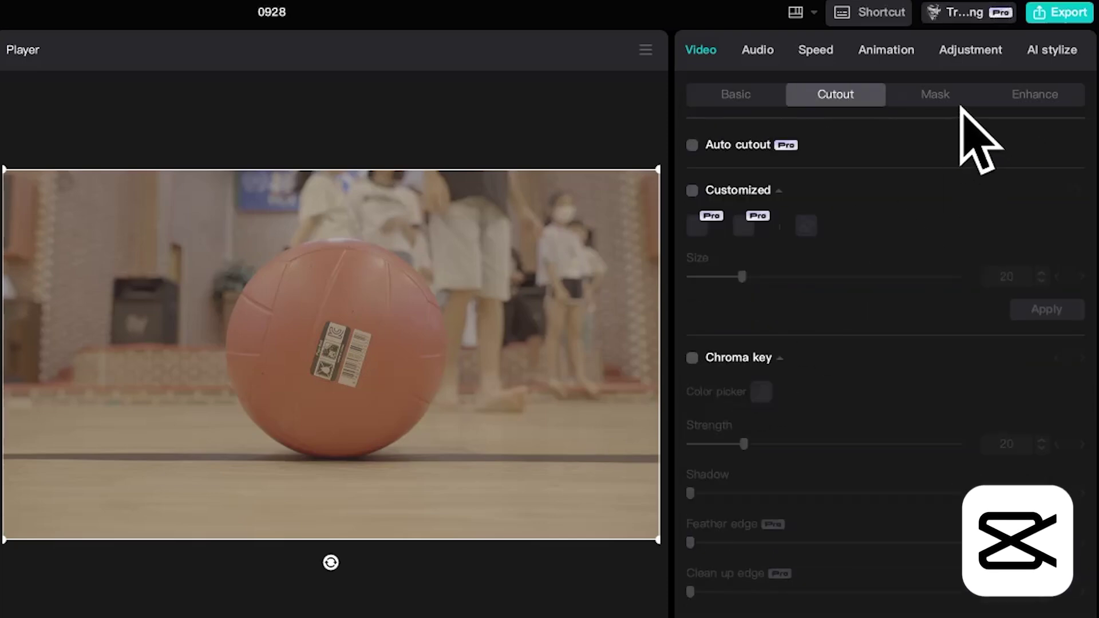
click(957, 98)
click(1017, 96)
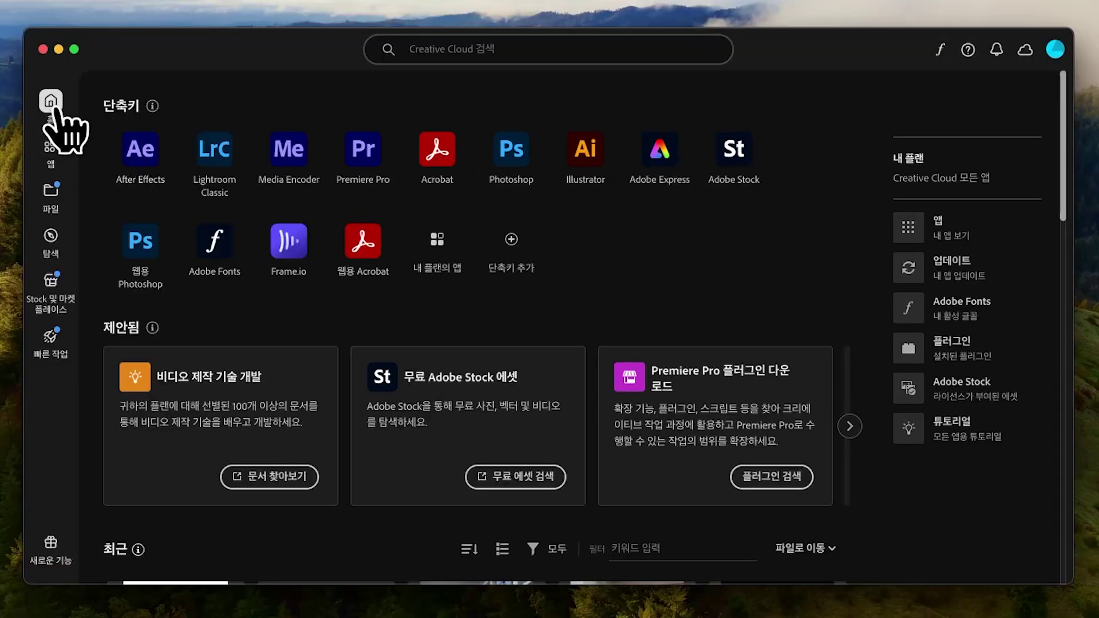
In Creative Cloud, filter the apps to Beta and look through the available beta apps.
click(57, 160)
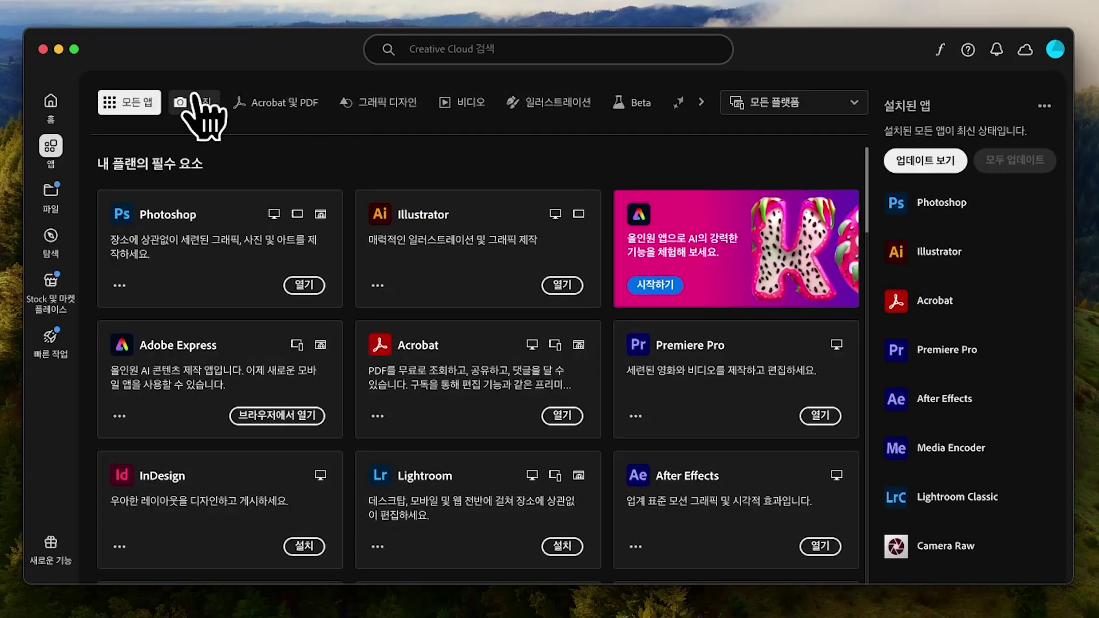
click(701, 102)
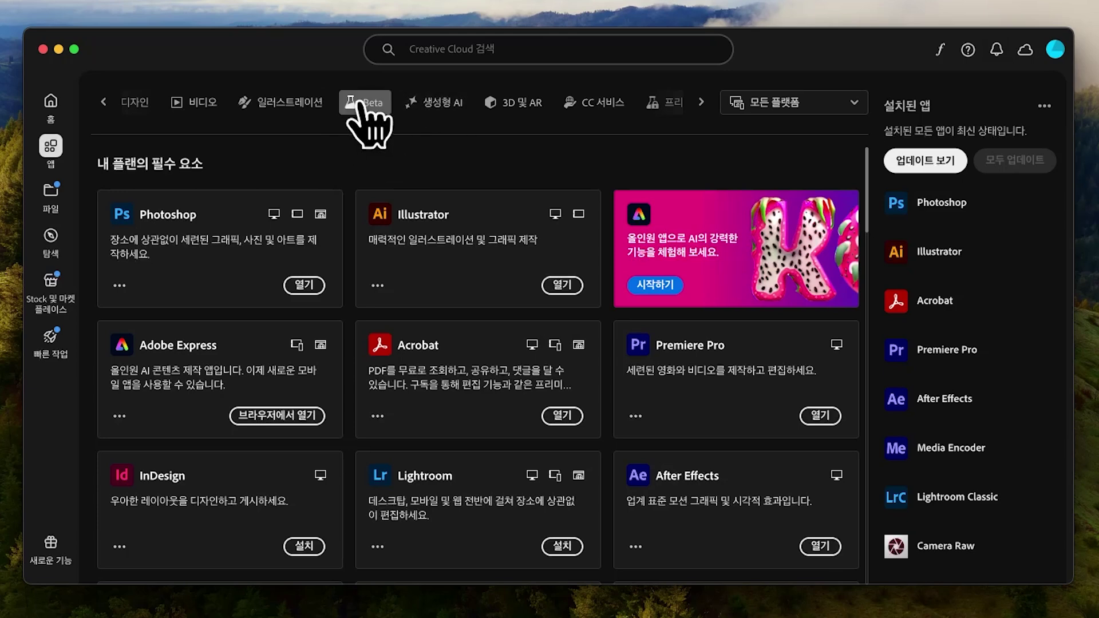
click(378, 112)
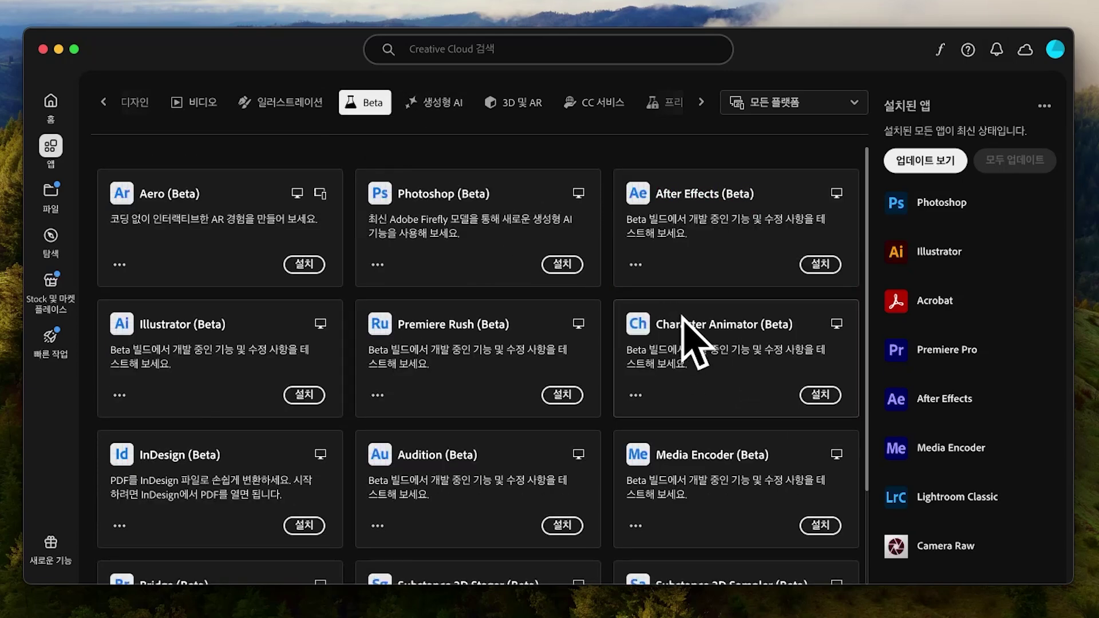
scroll(680, 367, down, 2)
scroll(680, 366, up, 3)
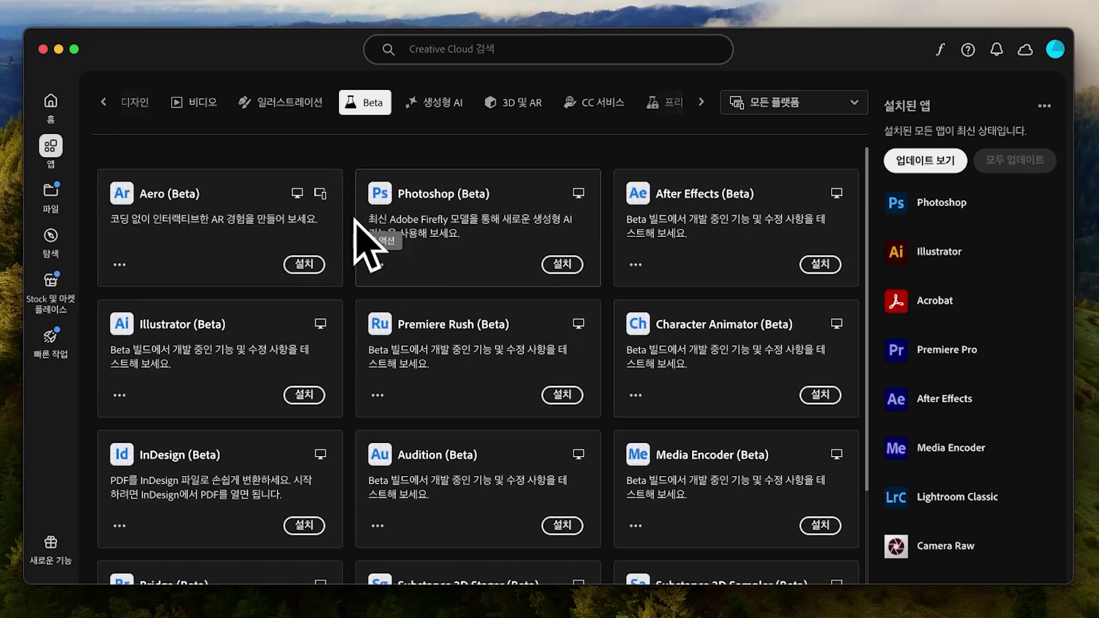
scroll(544, 246, down, 2)
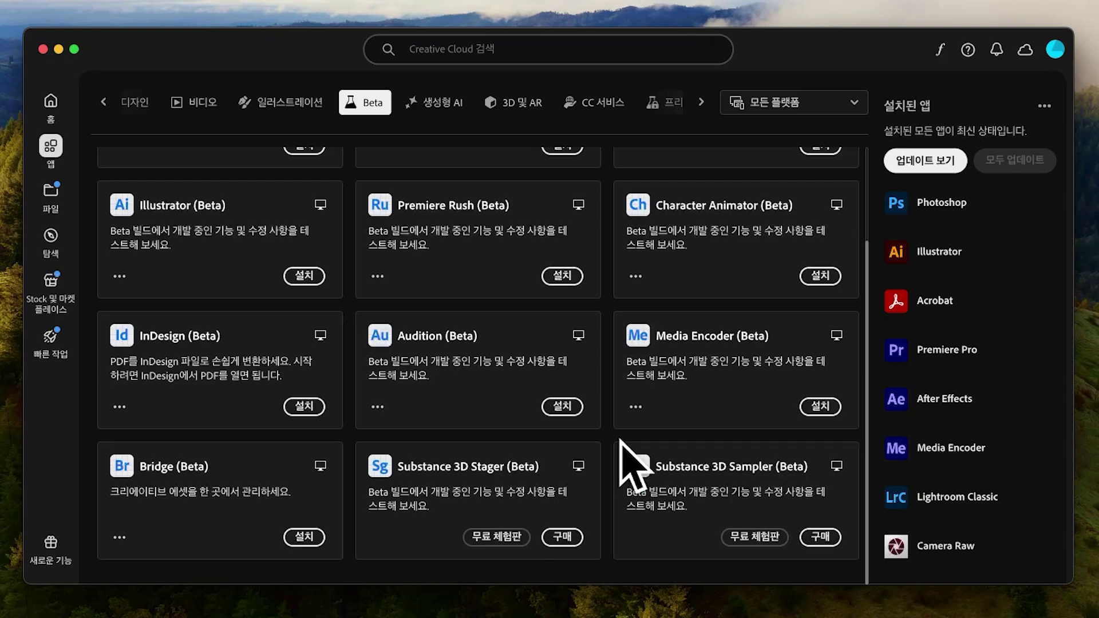
Return to the list of all Creative Cloud apps and browse it down past the trial apps.
click(105, 102)
click(122, 105)
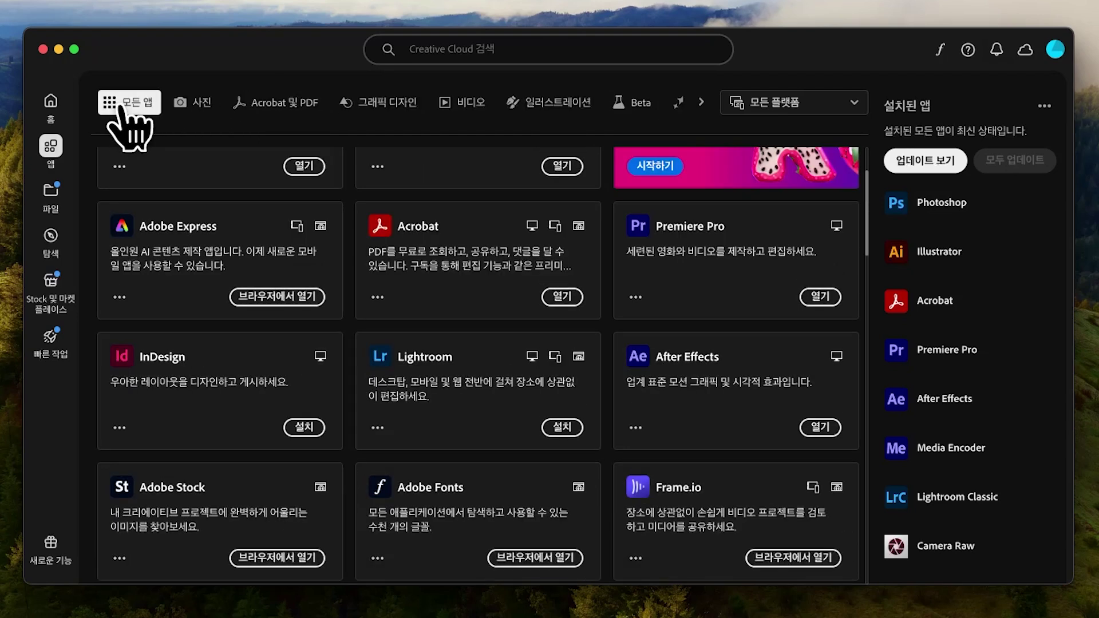
scroll(290, 245, up, 4)
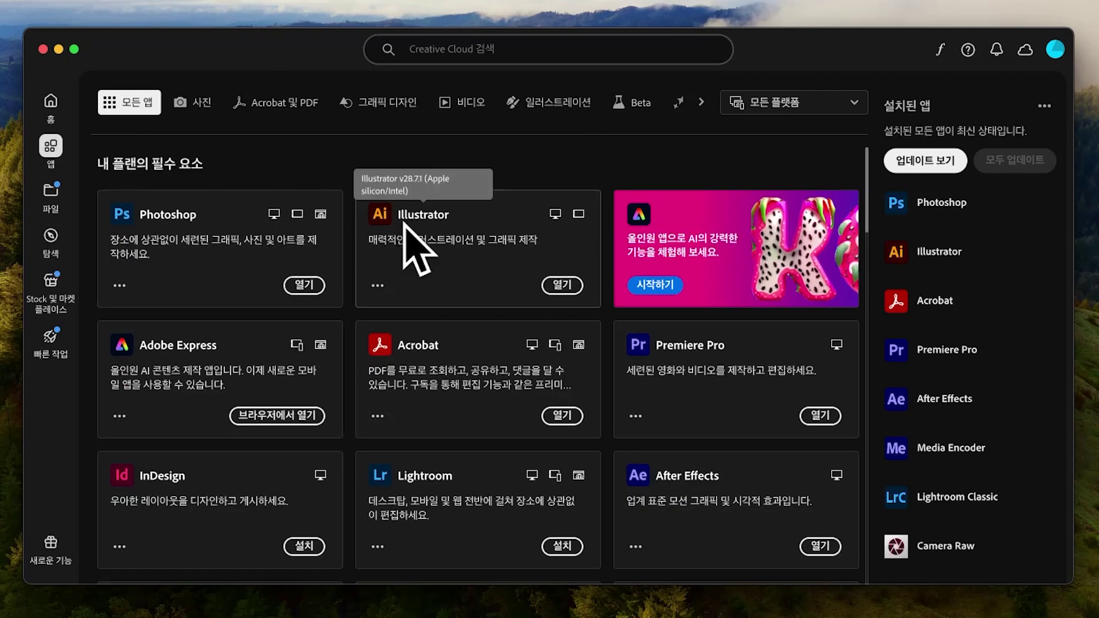
scroll(373, 289, down, 7)
scroll(411, 246, down, 15)
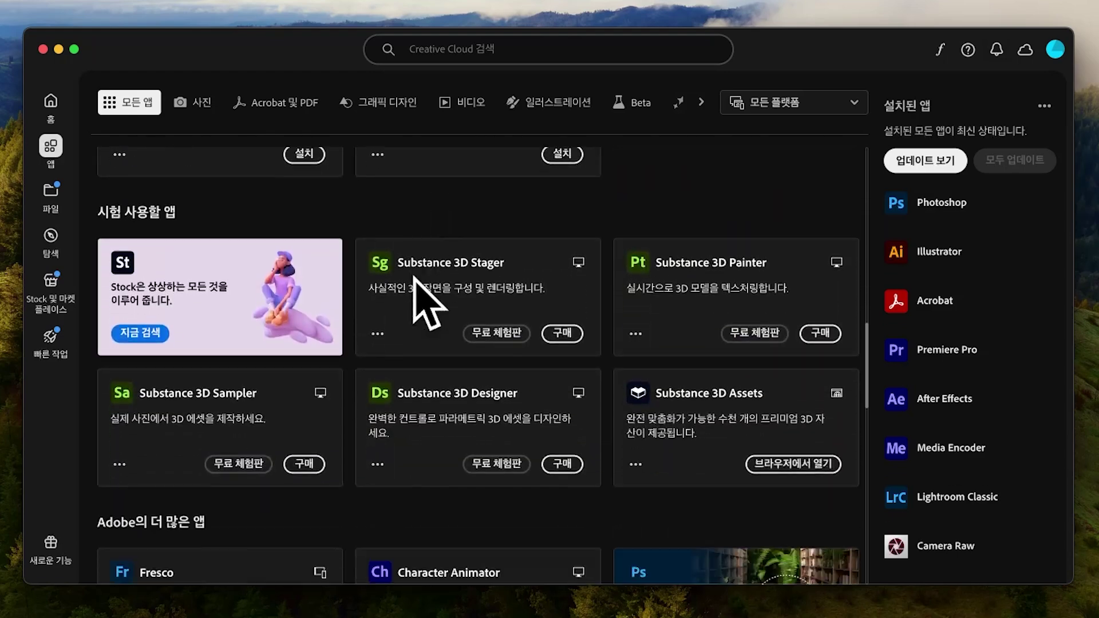